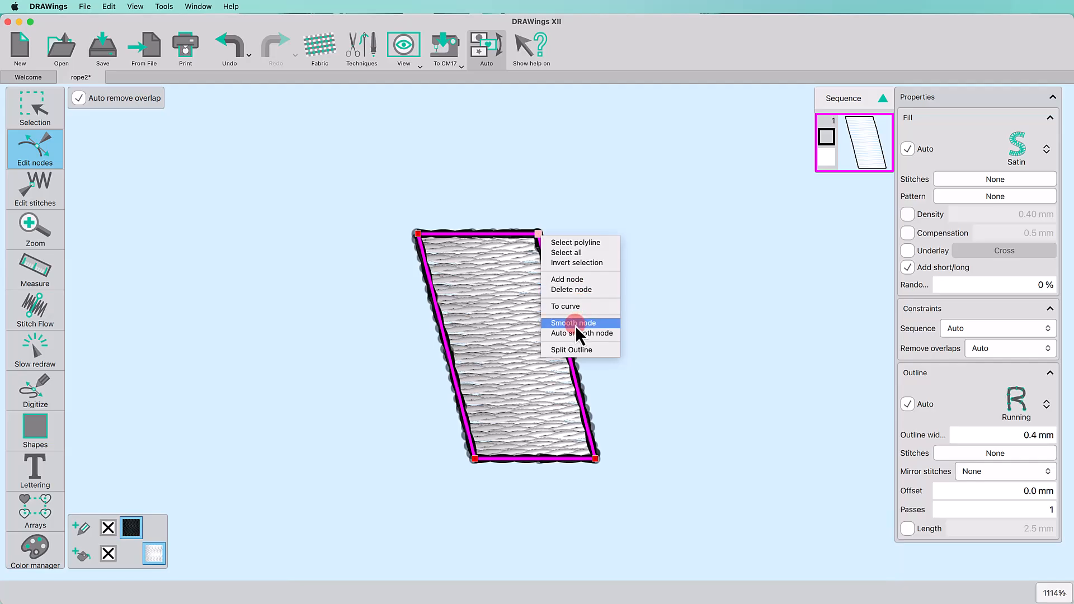
Convert the slanted shape's upper-right and lower-left corner nodes to smooth nodes.
{"action": "left_click", "coordinate": [575, 325]}
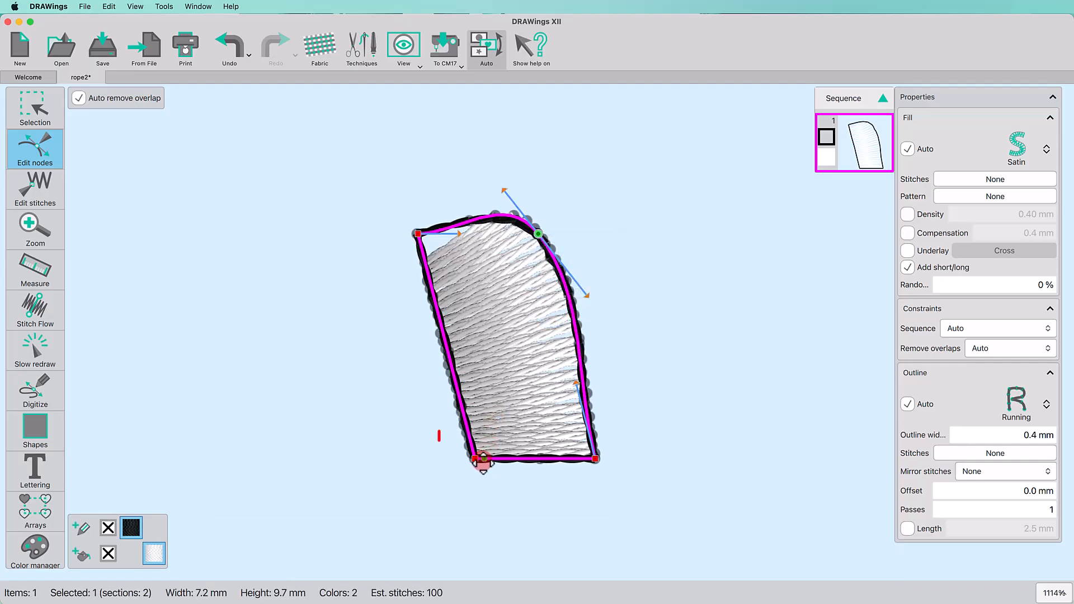
{"action": "left_click", "coordinate": [475, 459]}
{"action": "right_click", "coordinate": [475, 459]}
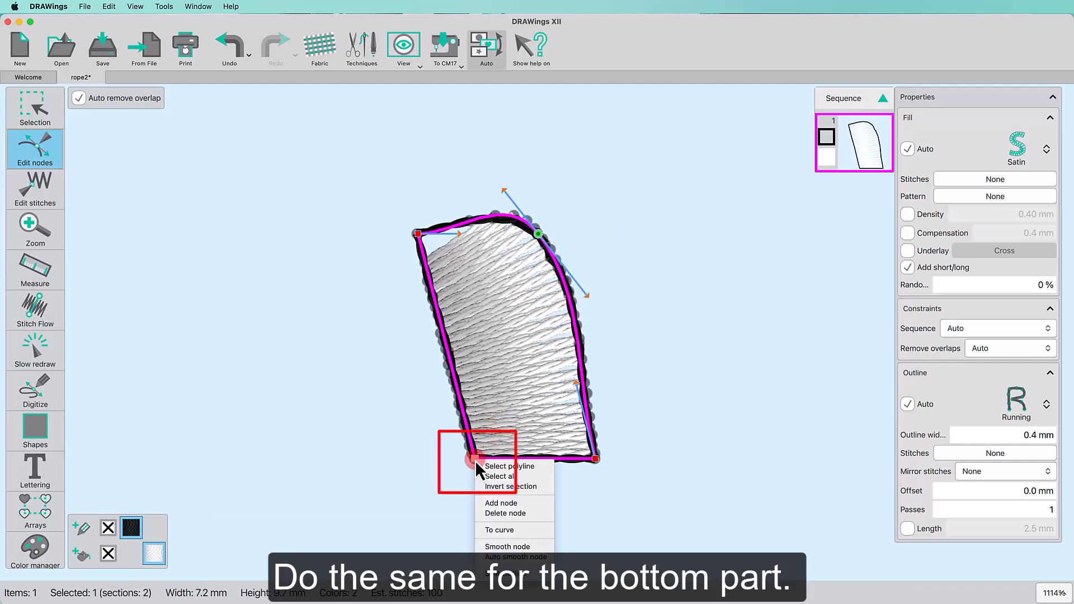
{"action": "left_click", "coordinate": [501, 547]}
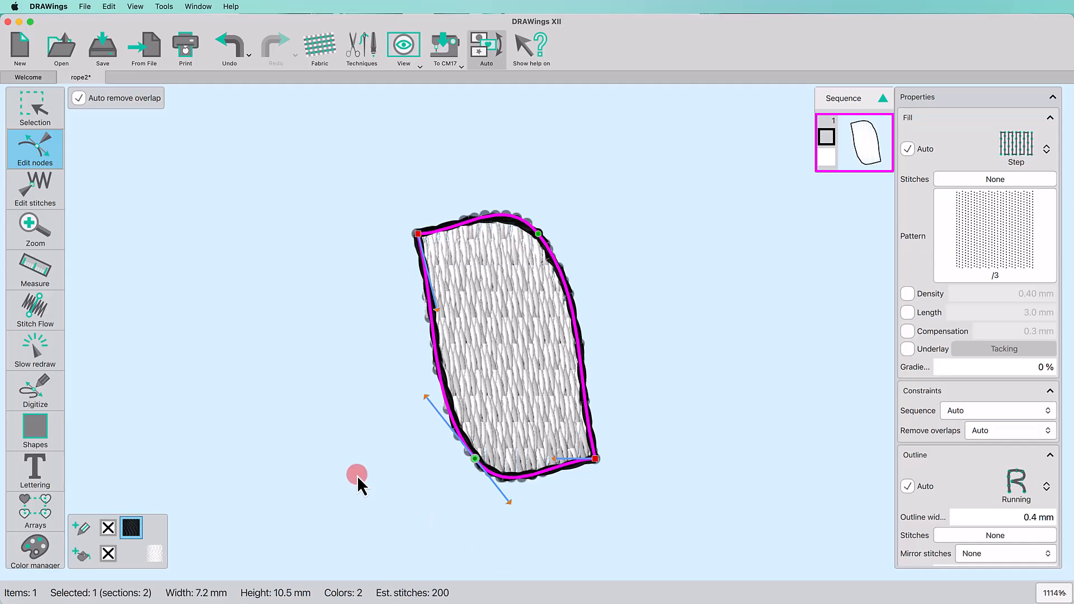
Bulge the shape's top and bottom edges outward by adjusting the curve handles of the upper-left and lower-right cusp nodes.
{"action": "left_click", "coordinate": [418, 234]}
{"action": "left_click_drag", "start_coordinate": [458, 234], "coordinate": [444, 226]}
{"action": "left_click", "coordinate": [595, 458]}
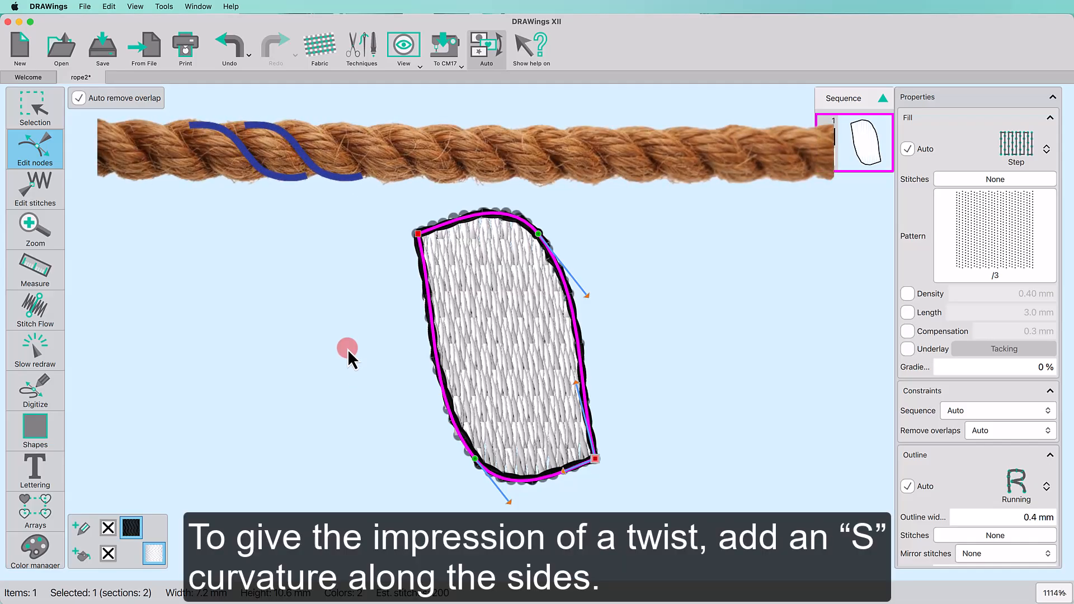
Add two diametrically opposite nodes on the shape's long sides, near the upper-left and lower-right cusp nodes.
{"action": "right_click", "coordinate": [428, 303]}
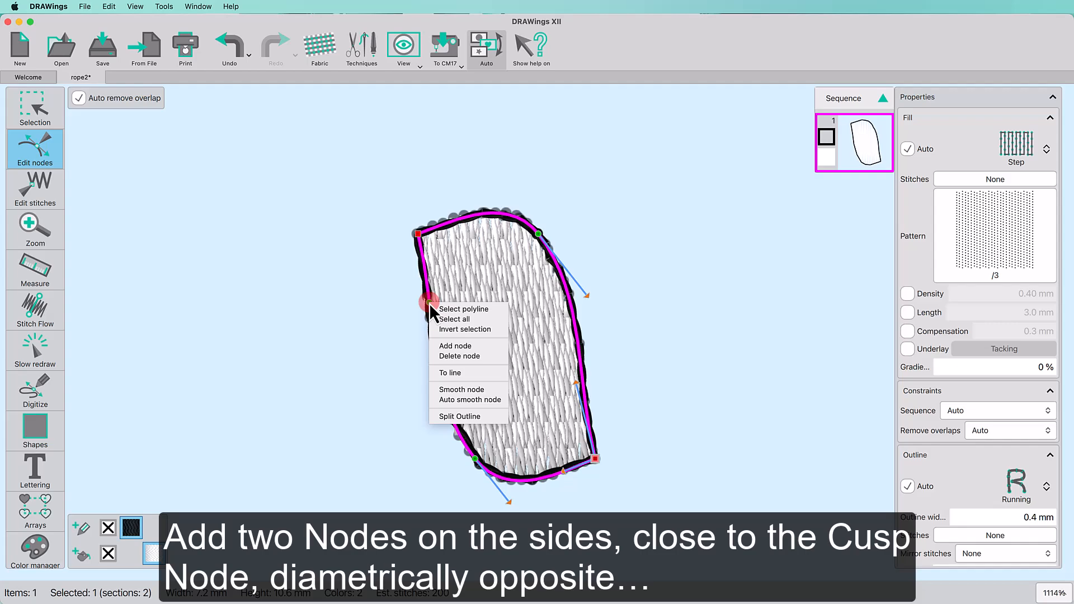
{"action": "left_click", "coordinate": [458, 346]}
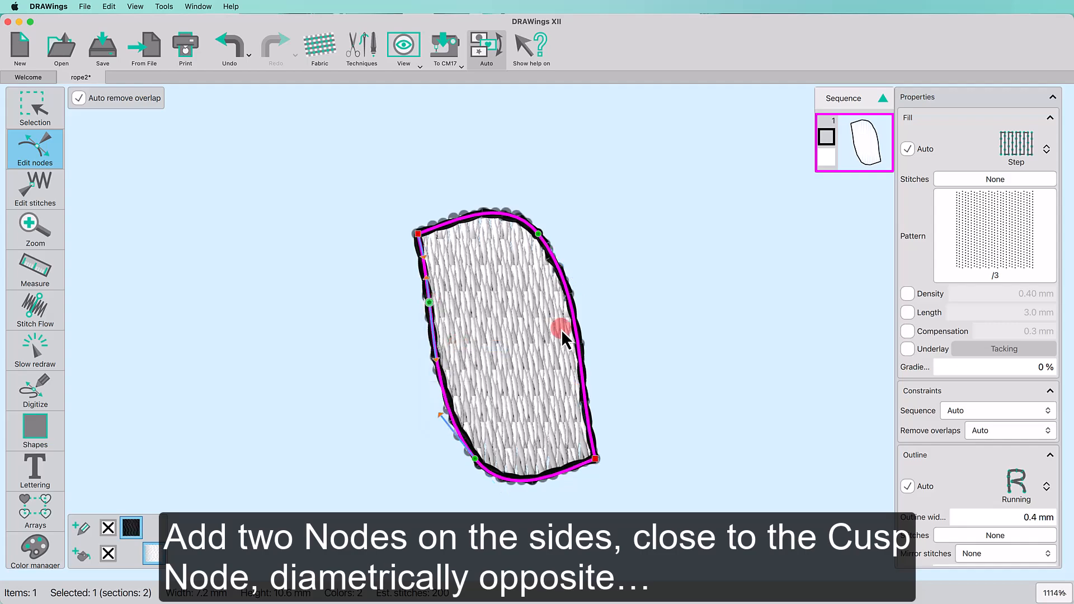
{"action": "left_click", "coordinate": [582, 383]}
{"action": "right_click", "coordinate": [583, 384]}
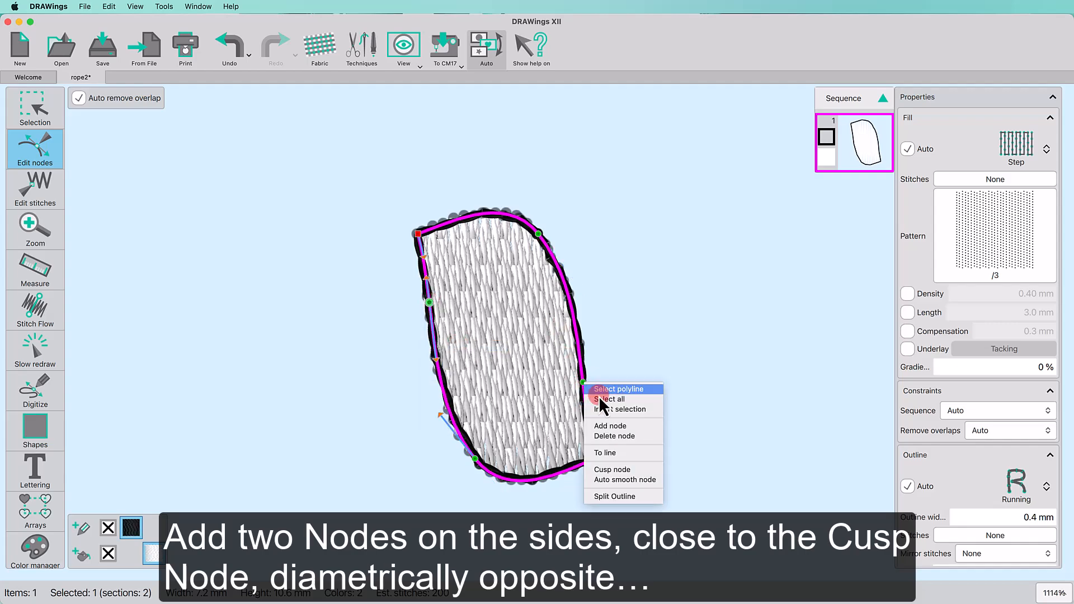
{"action": "left_click", "coordinate": [610, 427]}
Convert the two added side nodes to auto smooth nodes.
{"action": "left_click_drag", "start_coordinate": [400, 292], "coordinate": [619, 422]}
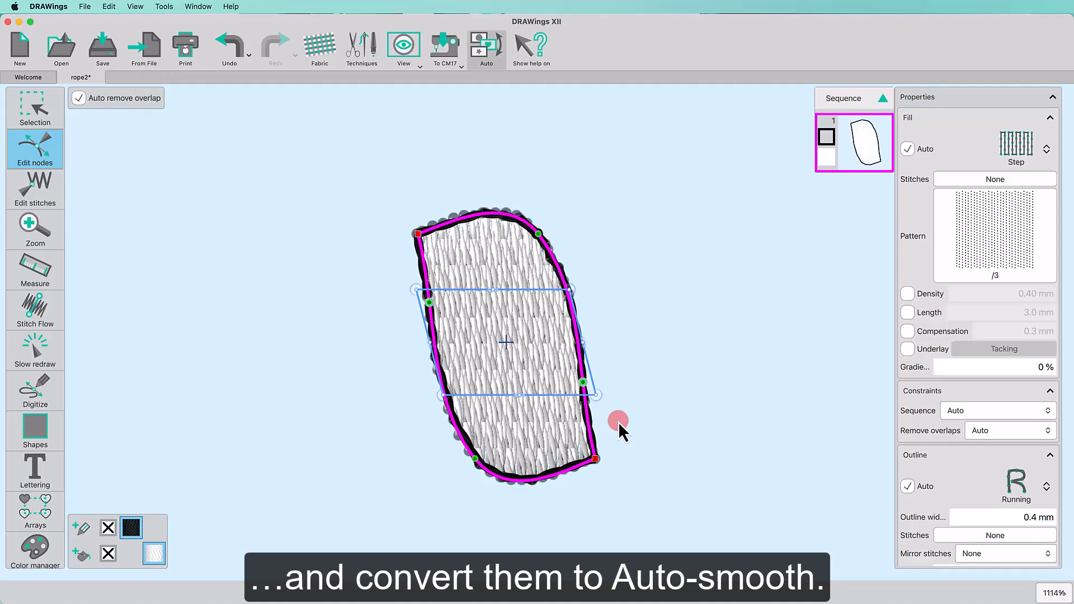
{"action": "right_click", "coordinate": [583, 382]}
{"action": "left_click", "coordinate": [630, 481]}
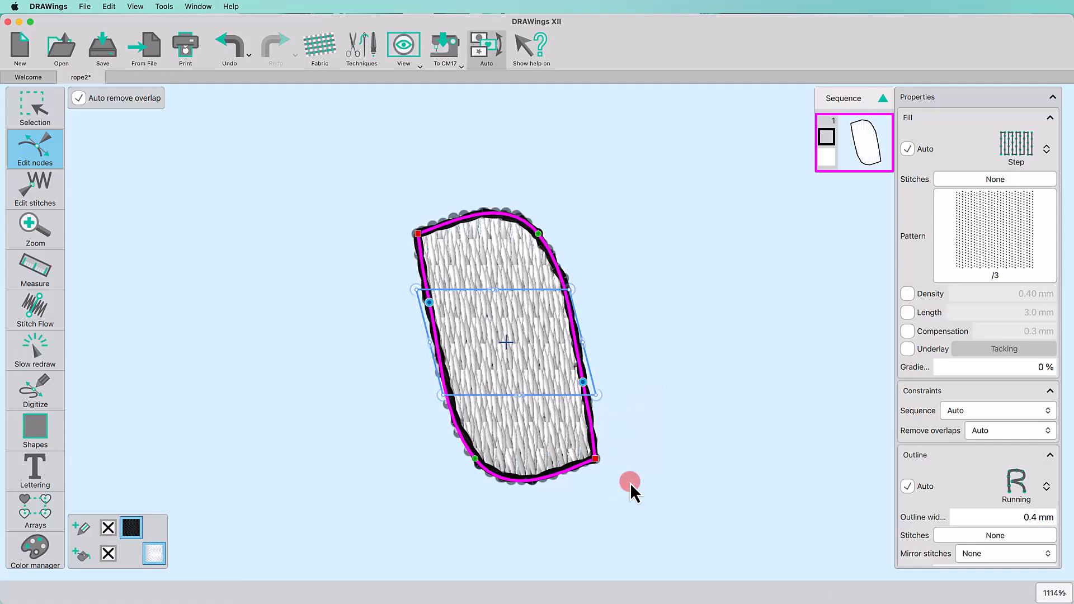
Nudge both added side nodes slightly toward the shape's center in 0.1 mm increments to form an S curvature.
{"action": "left_click", "coordinate": [429, 302]}
{"action": "key", "text": "shift+Right"}
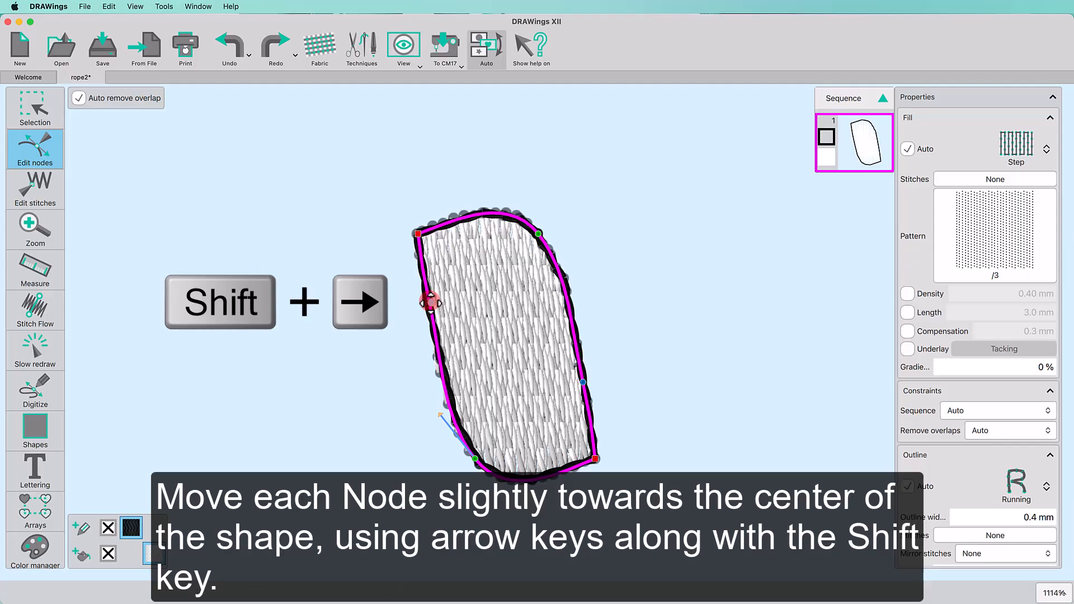
{"action": "key", "text": "shift+Right"}
{"action": "left_click", "coordinate": [584, 382]}
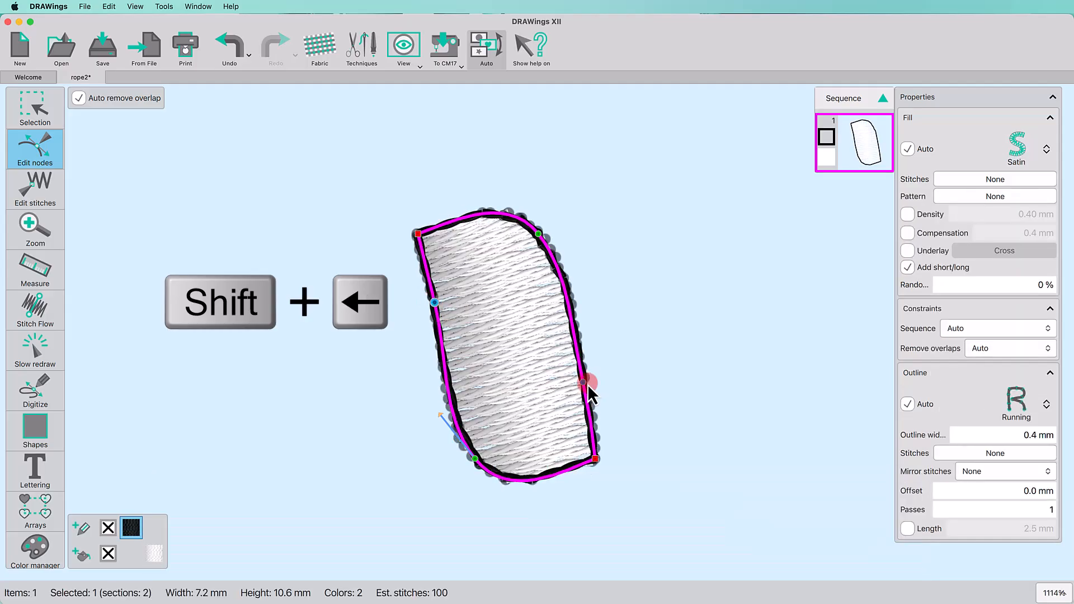
{"action": "key", "text": "shift+Left"}
{"action": "key", "text": "shift+Left"}
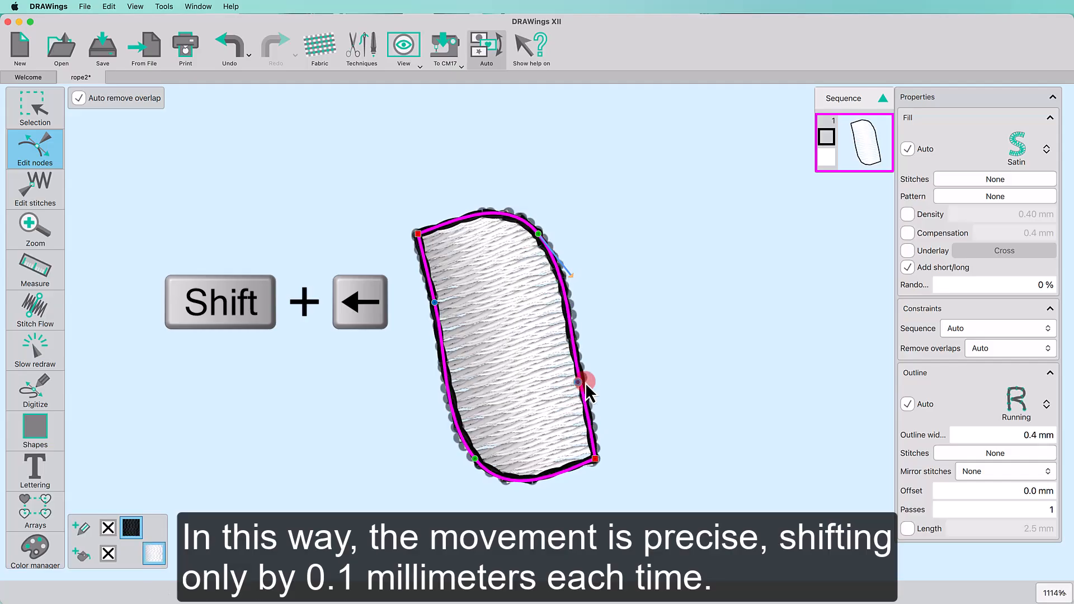
{"action": "key", "text": "shift+Left"}
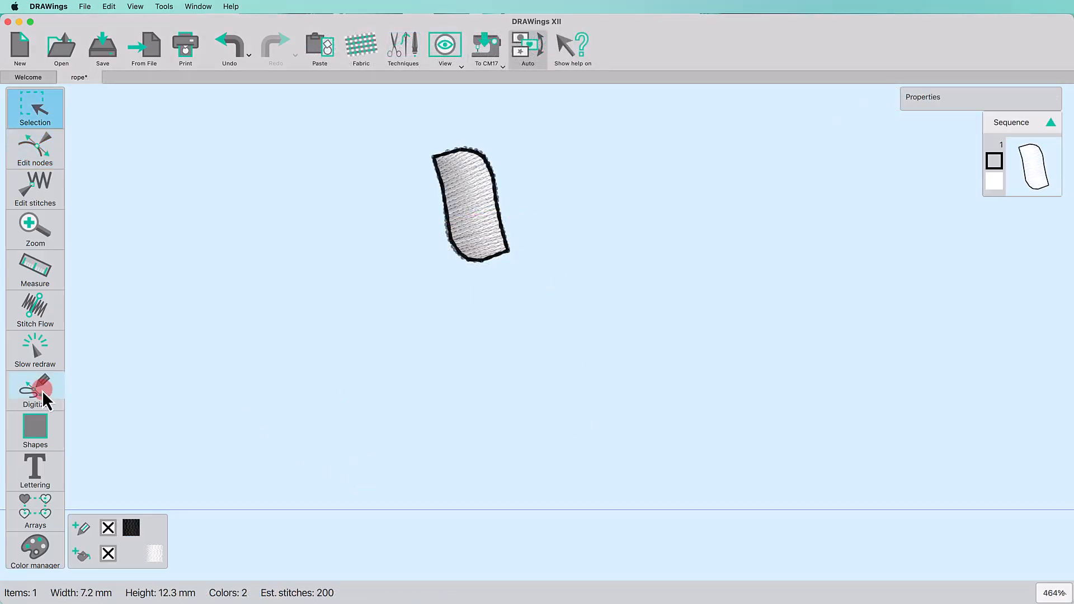
Draw a straight horizontal line about 62 mm long below the base shape.
{"action": "left_click", "coordinate": [40, 390]}
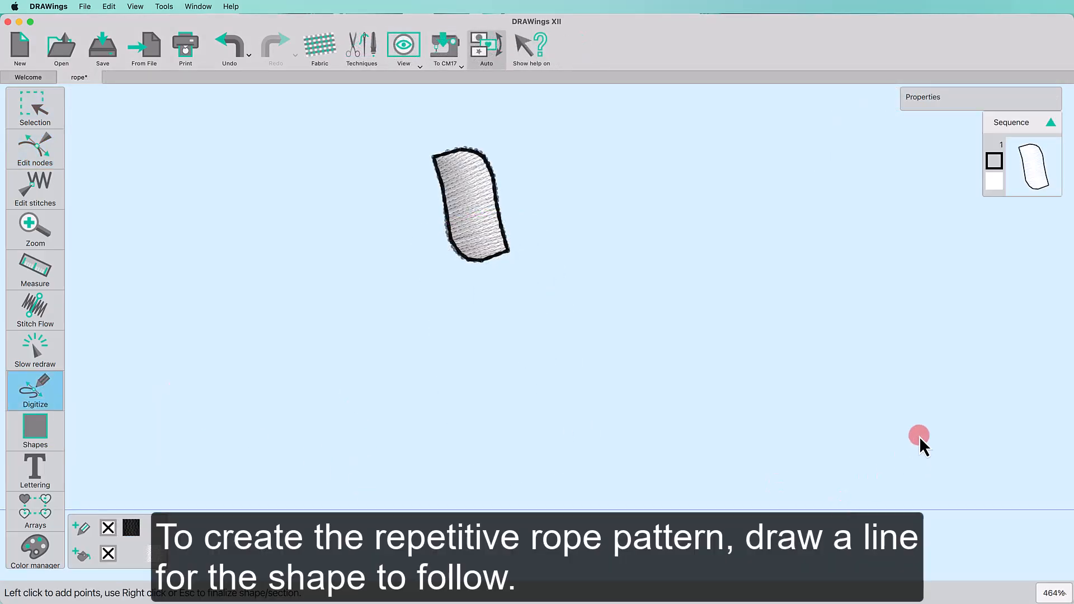
{"action": "left_click", "coordinate": [938, 414]}
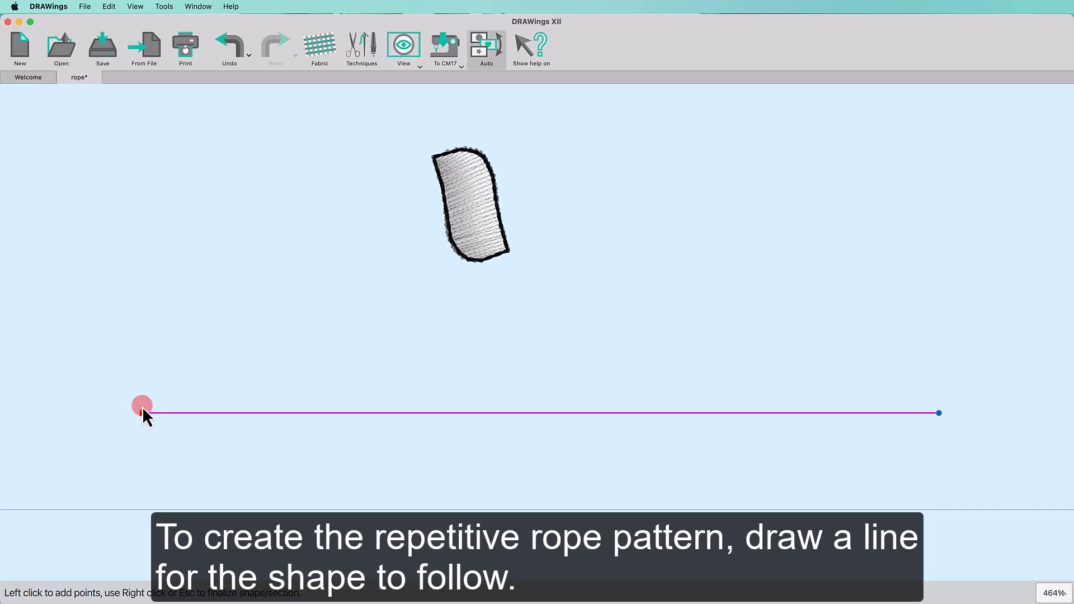
{"action": "right_click", "coordinate": [145, 405]}
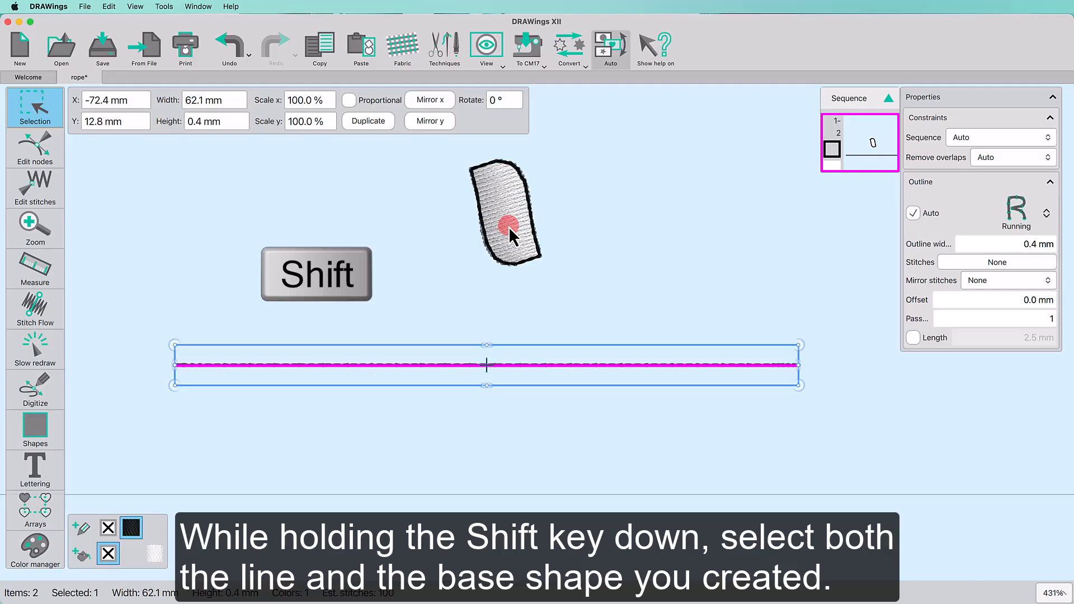
Create an outline array from the line and the base shape so the shape repeats along the line.
{"action": "left_click", "coordinate": [508, 227], "text": "shift"}
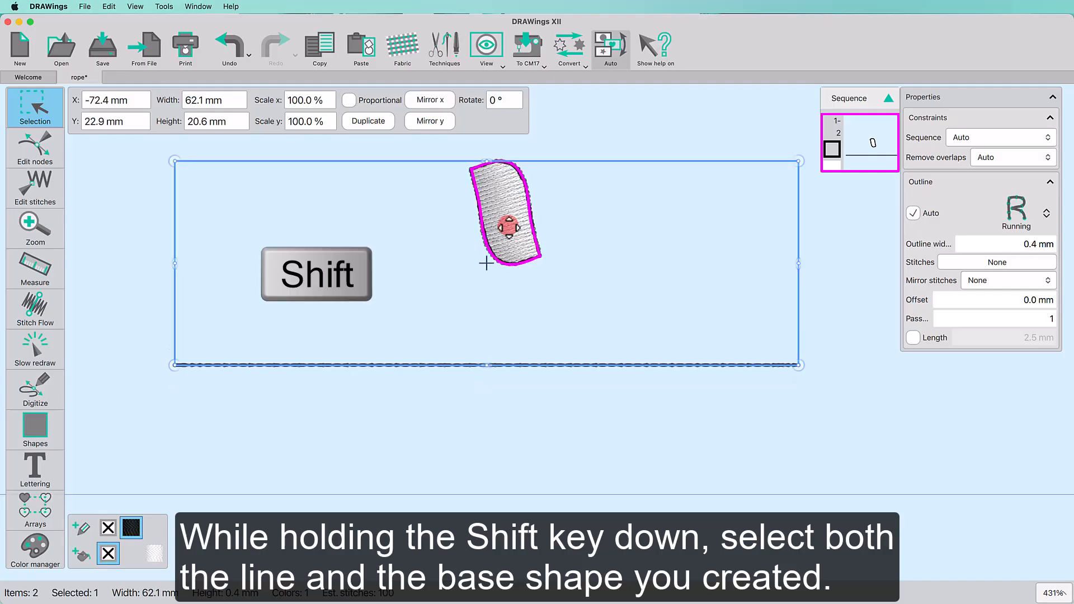
{"action": "right_click", "coordinate": [350, 364]}
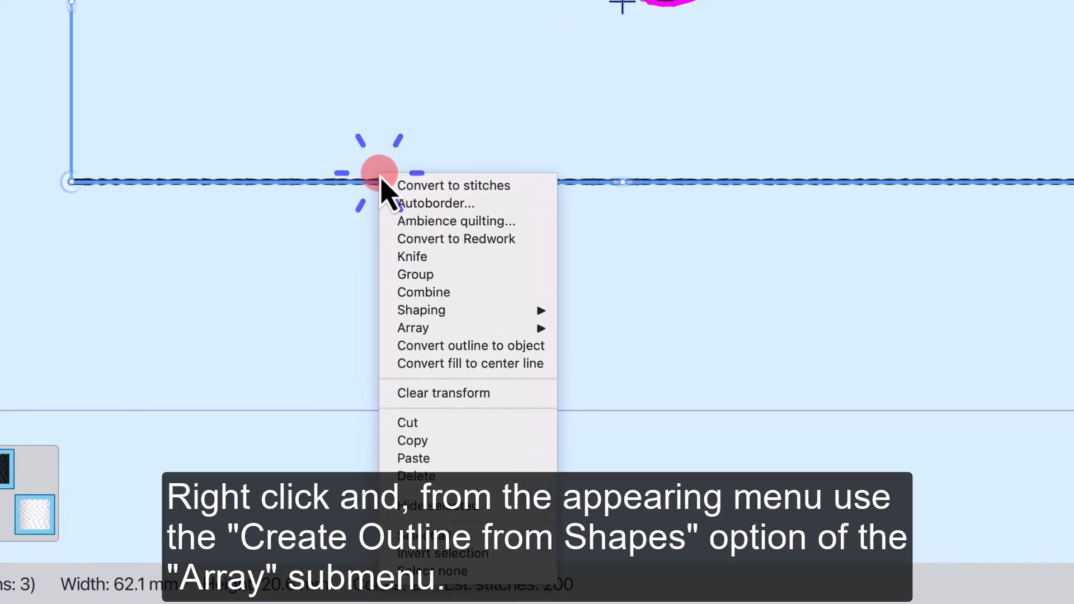
{"action": "mouse_move", "coordinate": [492, 328]}
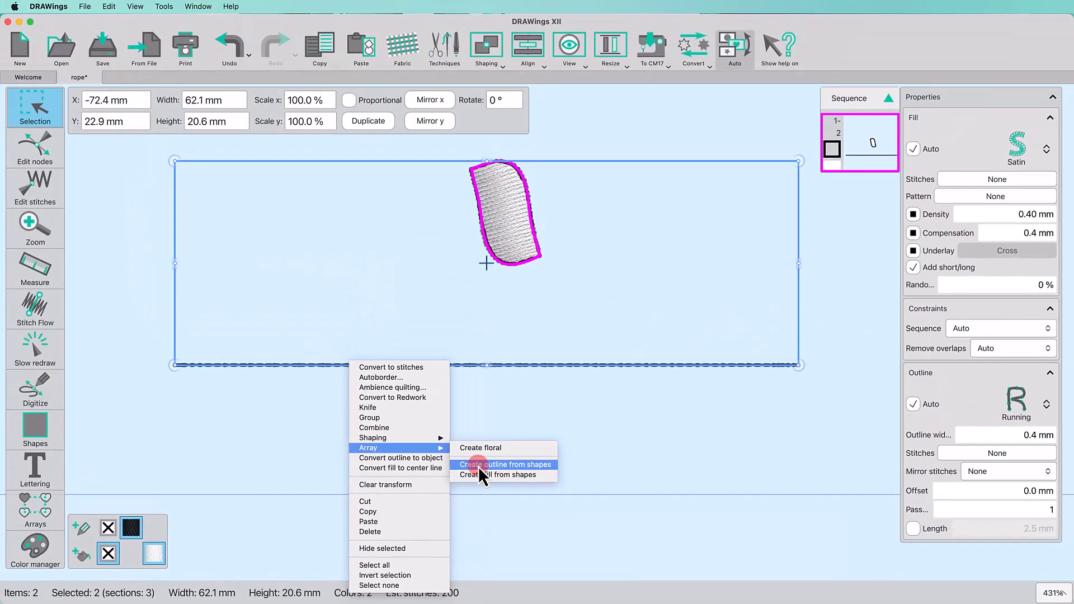
{"action": "left_click", "coordinate": [609, 361]}
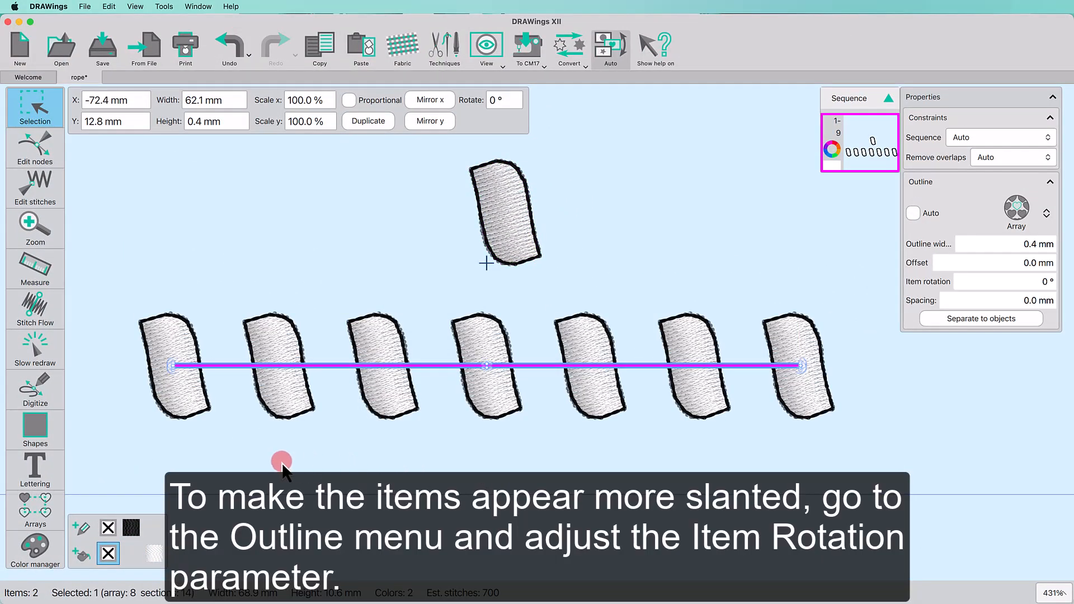
Set the array's item rotation to 20° and its spacing to -4 mm.
{"action": "left_click", "coordinate": [980, 281]}
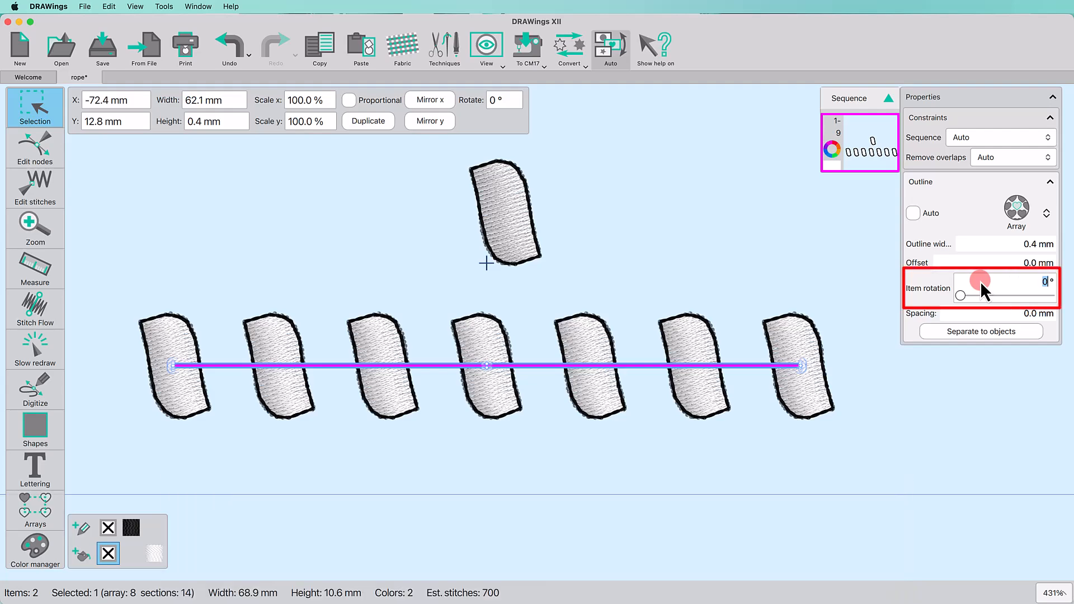
{"action": "type", "text": "20"}
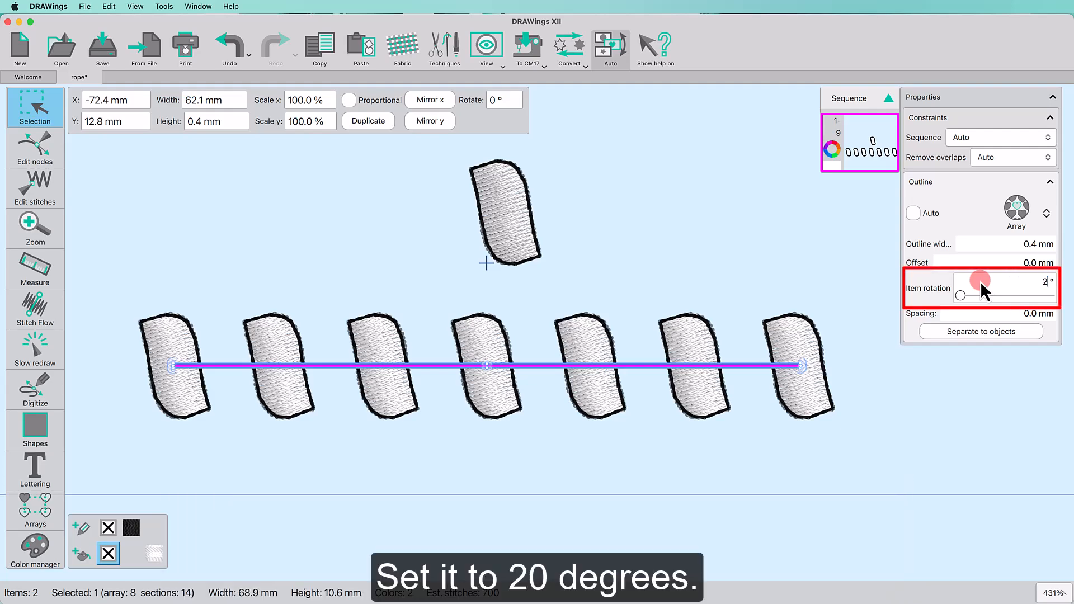
{"action": "key", "text": "Return"}
{"action": "left_click", "coordinate": [981, 314]}
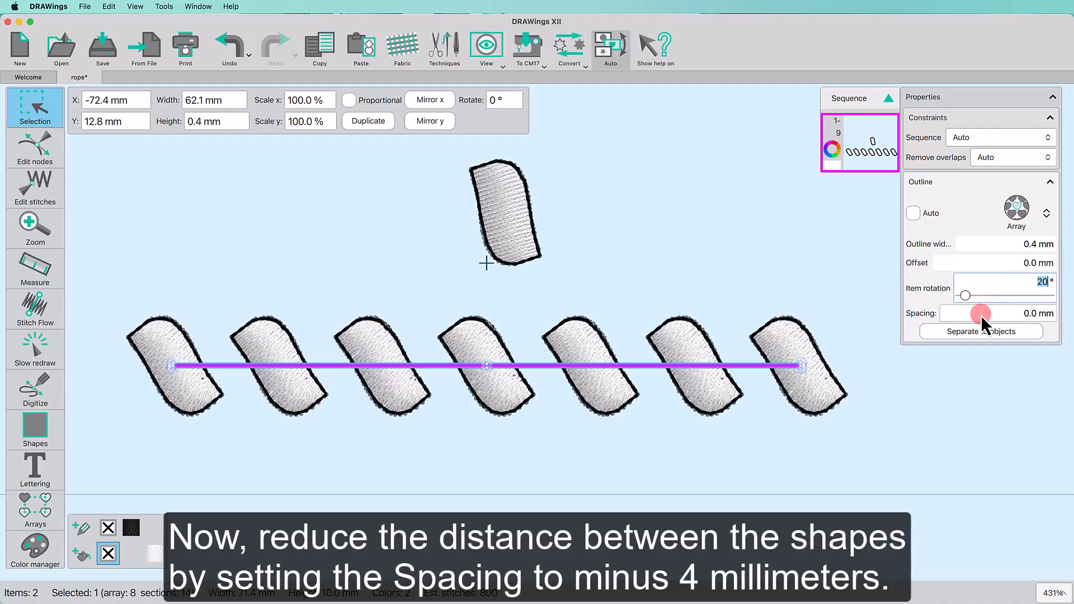
{"action": "type", "text": "-4"}
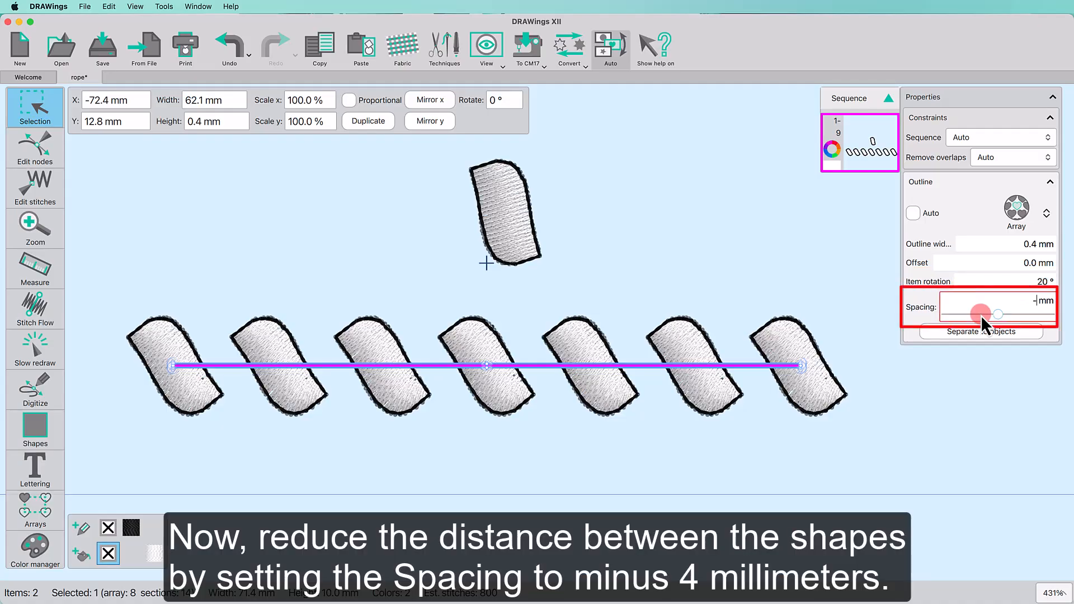
{"action": "key", "text": "Return"}
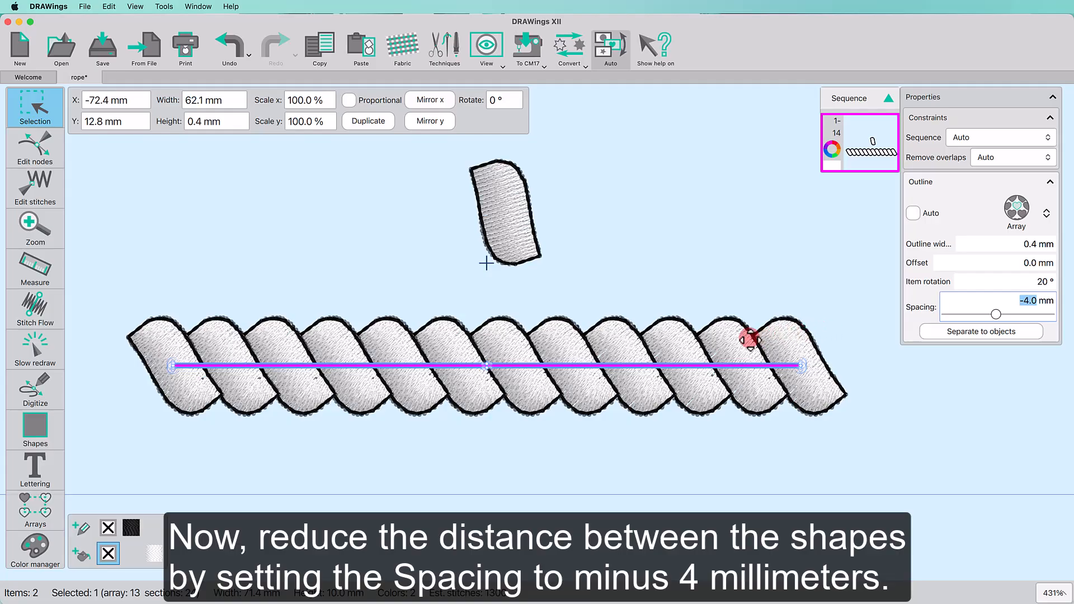
Reshape the original base shape by moving its upper-right and lower-left smooth nodes slightly inward.
{"action": "left_click", "coordinate": [505, 357]}
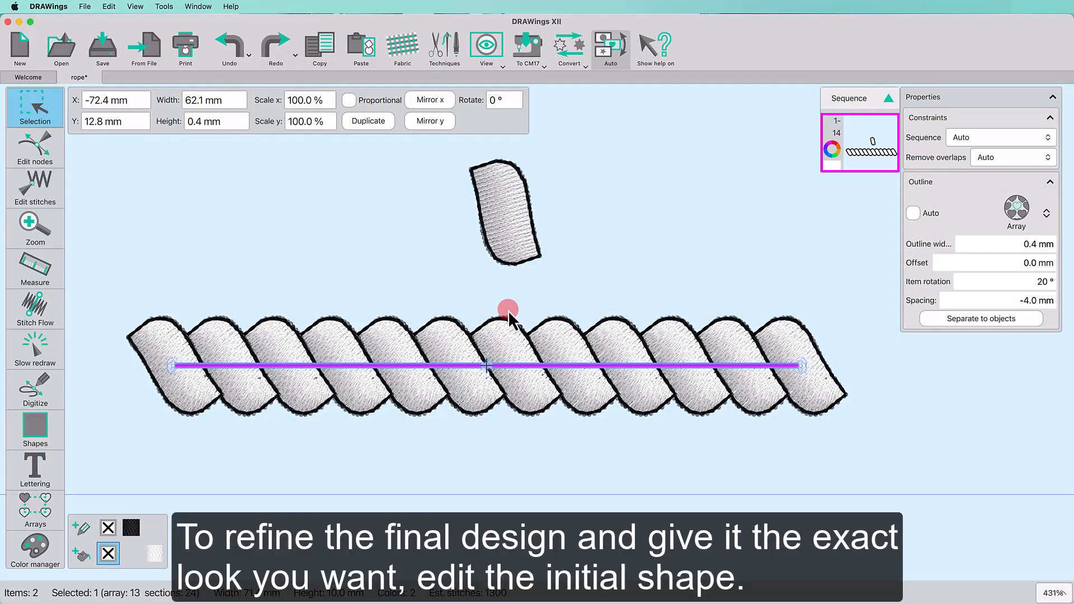
{"action": "left_click", "coordinate": [507, 223]}
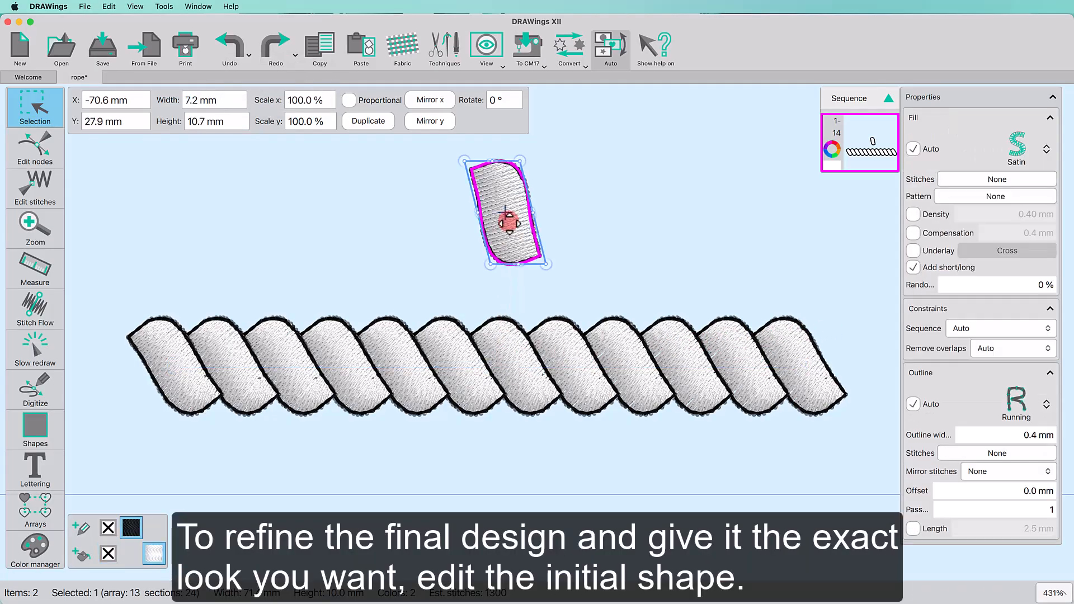
{"action": "left_click", "coordinate": [37, 150]}
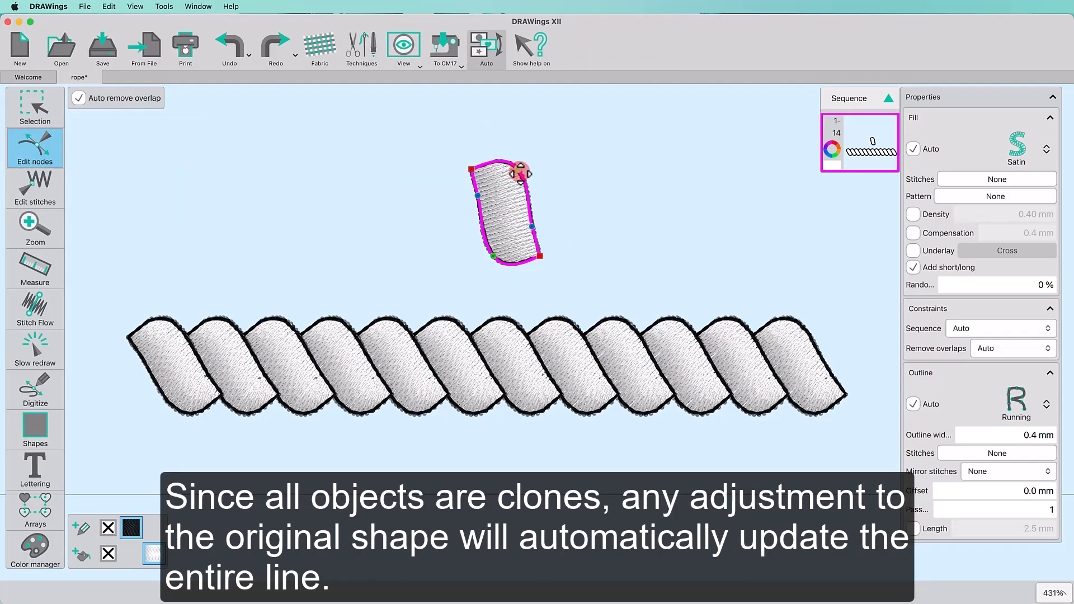
{"action": "left_click_drag", "start_coordinate": [520, 173], "coordinate": [516, 182]}
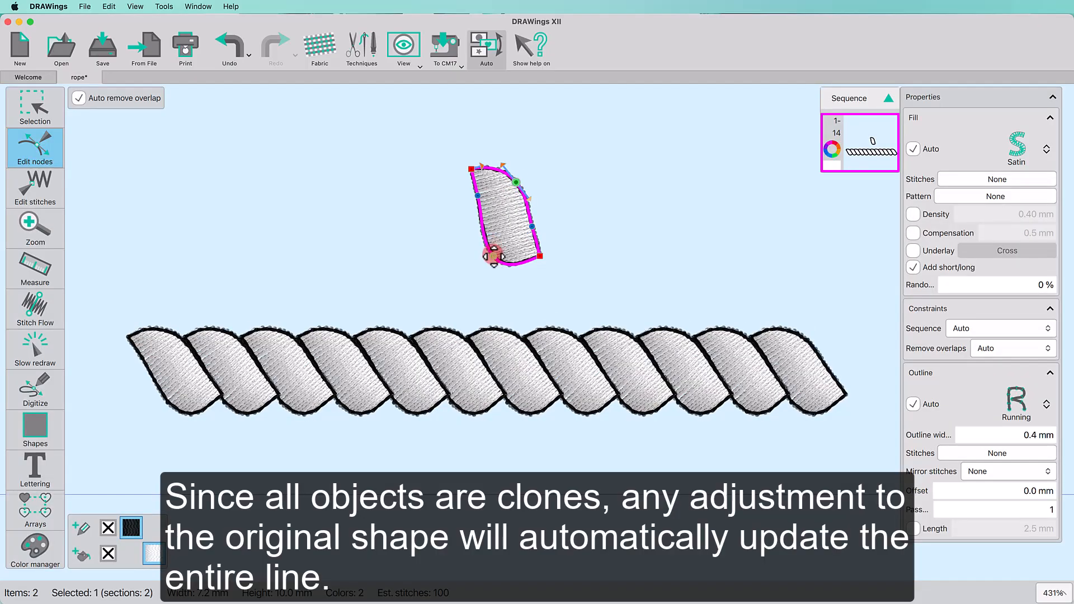
{"action": "left_click_drag", "start_coordinate": [493, 256], "coordinate": [496, 246]}
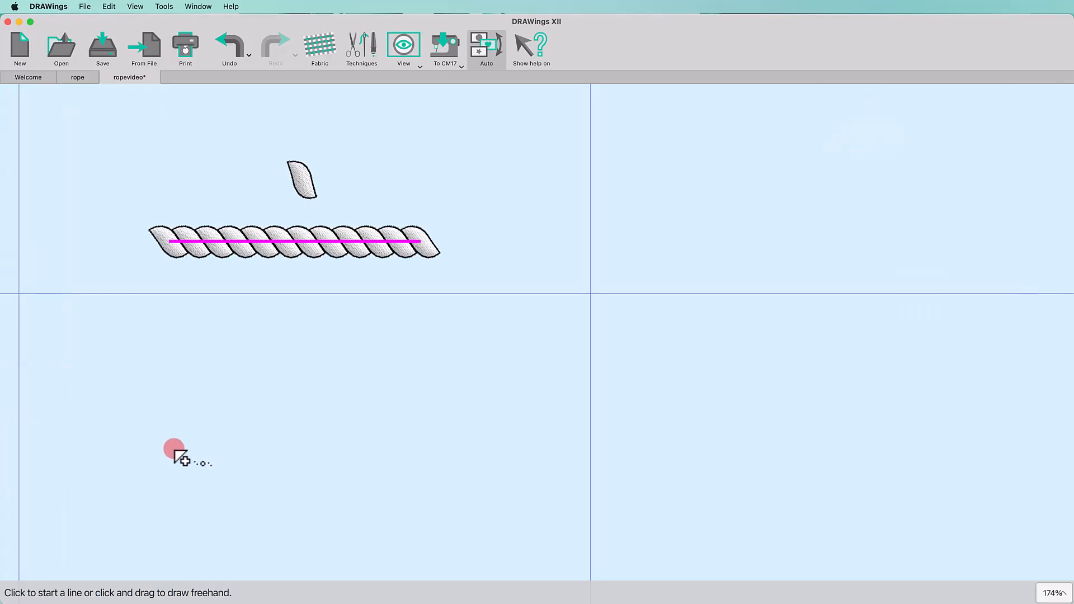
Draw a freehand wavy curve about 189 mm wide below the rope and delete its node near the first crest.
{"action": "mouse_move", "coordinate": [172, 451]}
{"action": "left_mouse_down"}
{"action": "mouse_move", "coordinate": [237, 400]}
{"action": "mouse_move", "coordinate": [317, 378]}
{"action": "mouse_move", "coordinate": [478, 466]}
{"action": "mouse_move", "coordinate": [585, 492]}
{"action": "mouse_move", "coordinate": [687, 466]}
{"action": "mouse_move", "coordinate": [818, 397]}
{"action": "mouse_move", "coordinate": [941, 409]}
{"action": "left_mouse_up"}
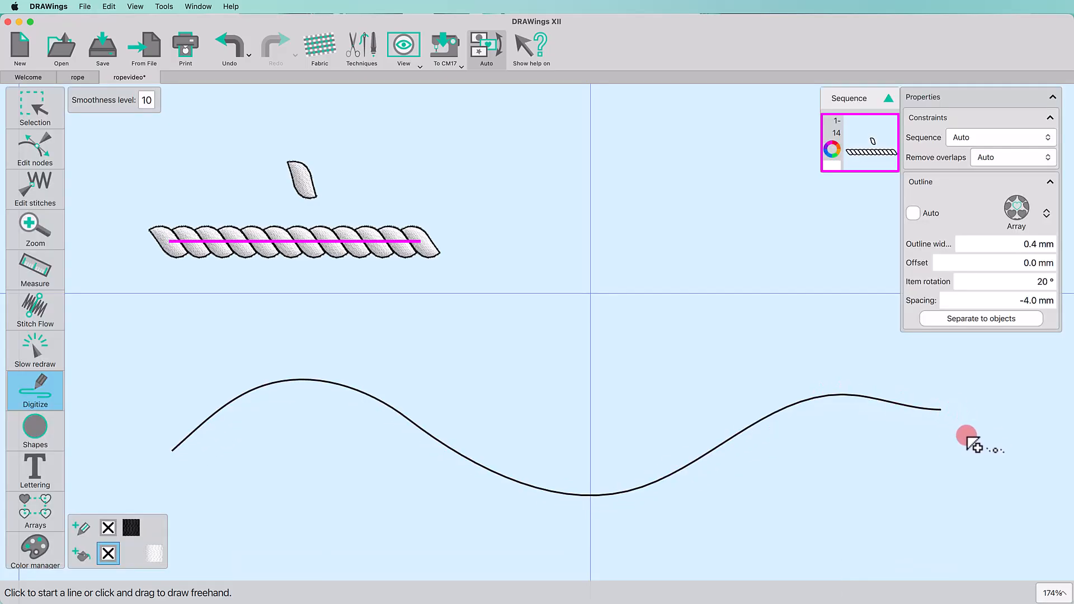
{"action": "left_click", "coordinate": [35, 157]}
{"action": "left_click", "coordinate": [170, 262]}
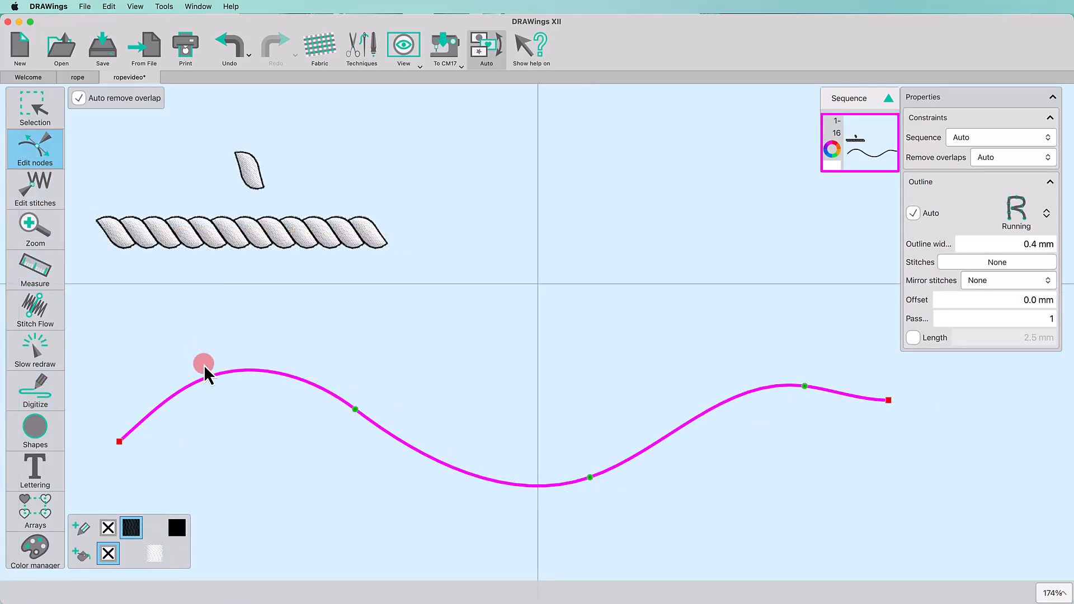
{"action": "left_click", "coordinate": [212, 376]}
{"action": "key", "text": "Delete"}
Convert the wavy curve's inner nodes to auto smooth and move the first inner node up and to the left.
{"action": "left_click_drag", "start_coordinate": [313, 316], "coordinate": [843, 543]}
{"action": "right_click", "coordinate": [359, 409]}
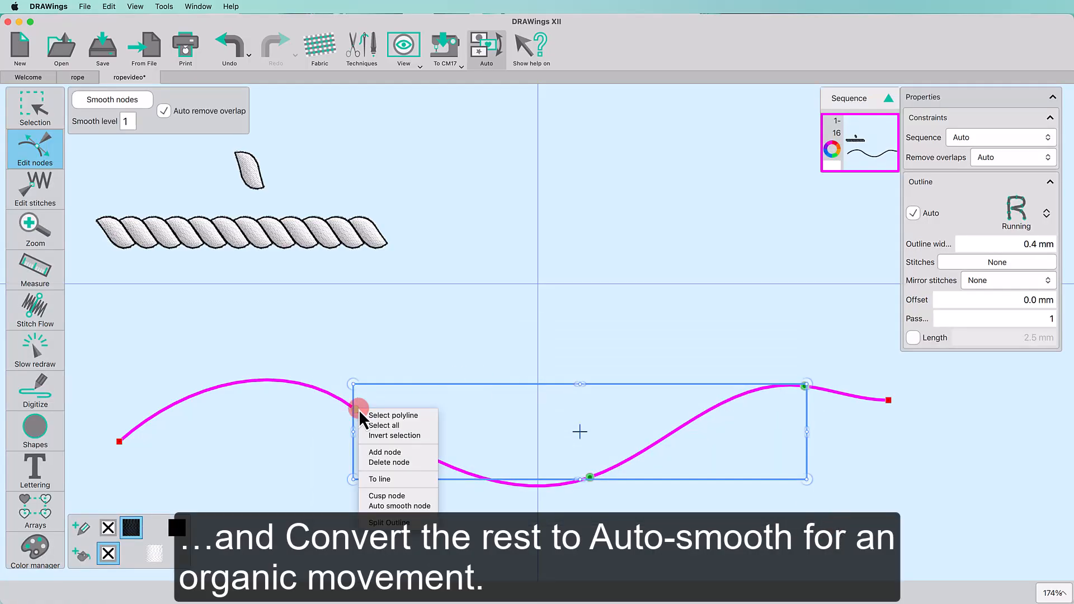
{"action": "left_click", "coordinate": [376, 506]}
{"action": "left_click_drag", "start_coordinate": [360, 415], "coordinate": [332, 388]}
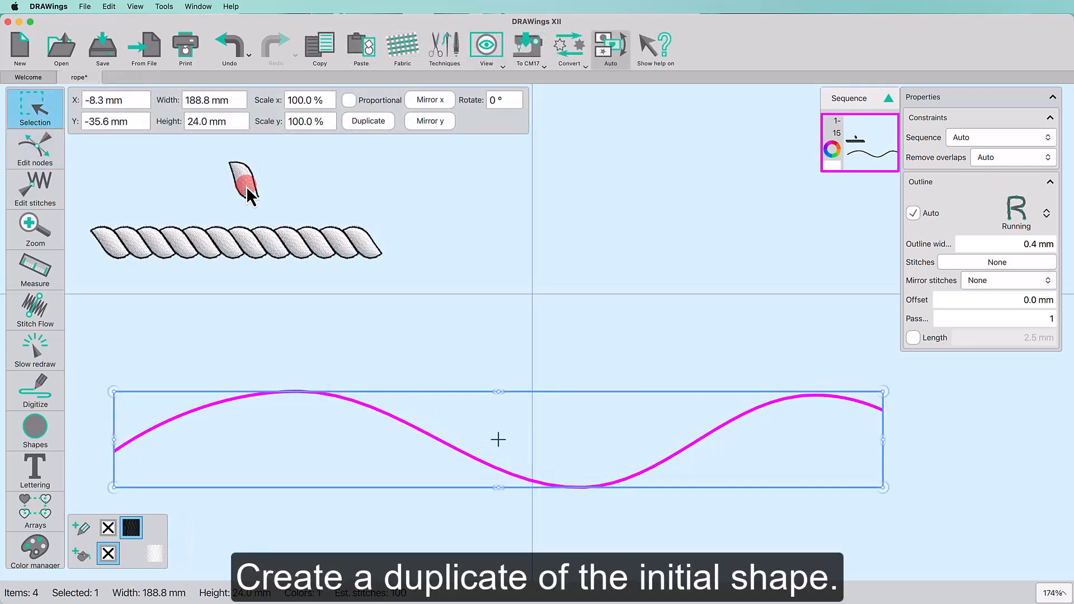
Duplicate the initial rope shape above the straight rope.
{"action": "left_click", "coordinate": [246, 186]}
{"action": "left_click", "coordinate": [361, 122]}
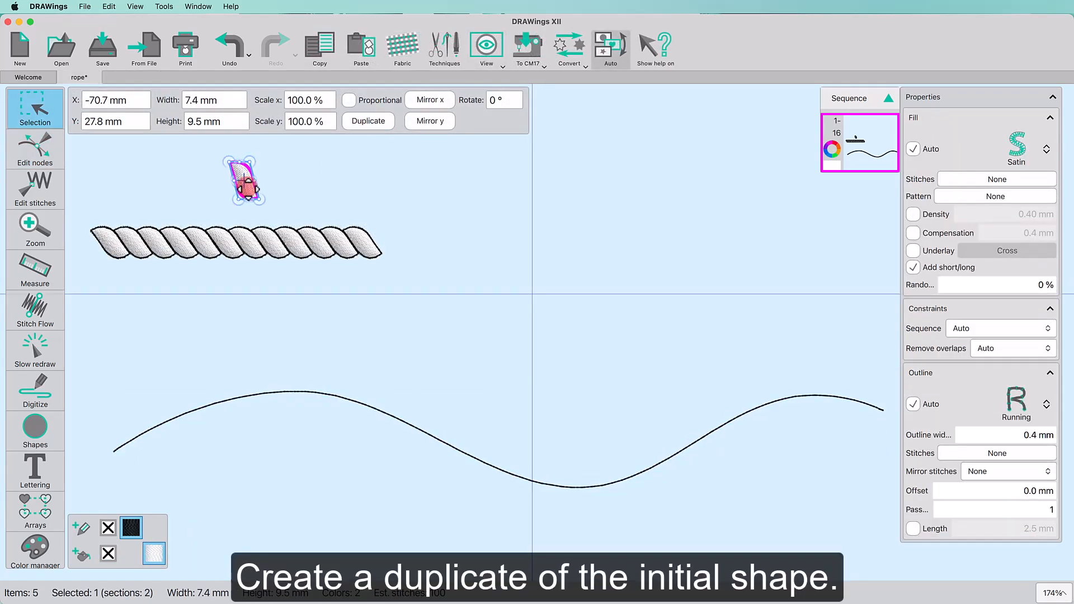
Move the duplicated twist element above the wavy curve's left part and remove its outline color.
{"action": "left_click_drag", "start_coordinate": [247, 179], "coordinate": [170, 330]}
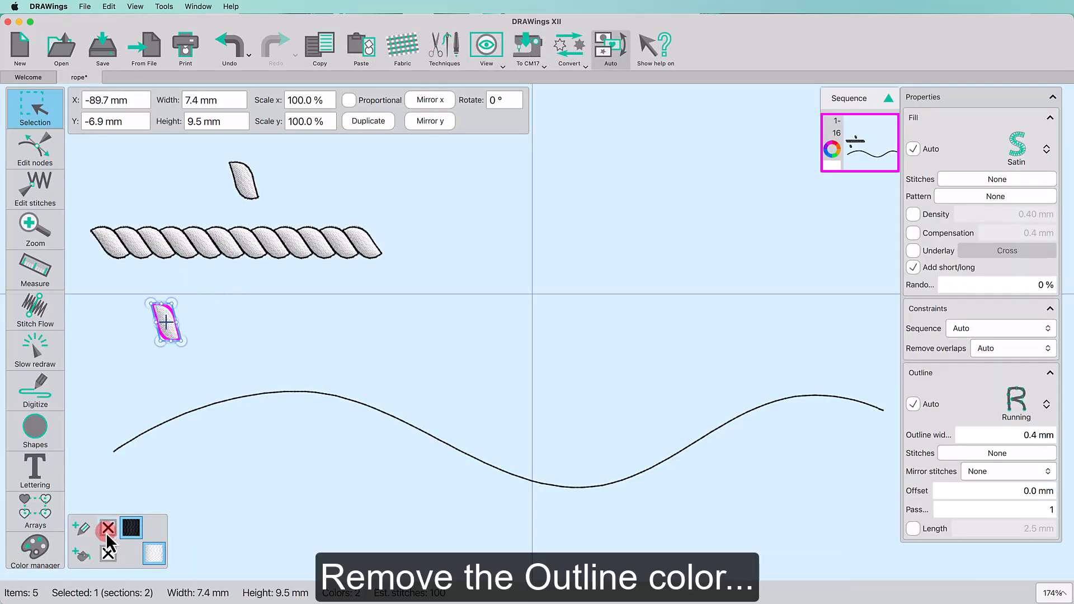
{"action": "left_click", "coordinate": [108, 528]}
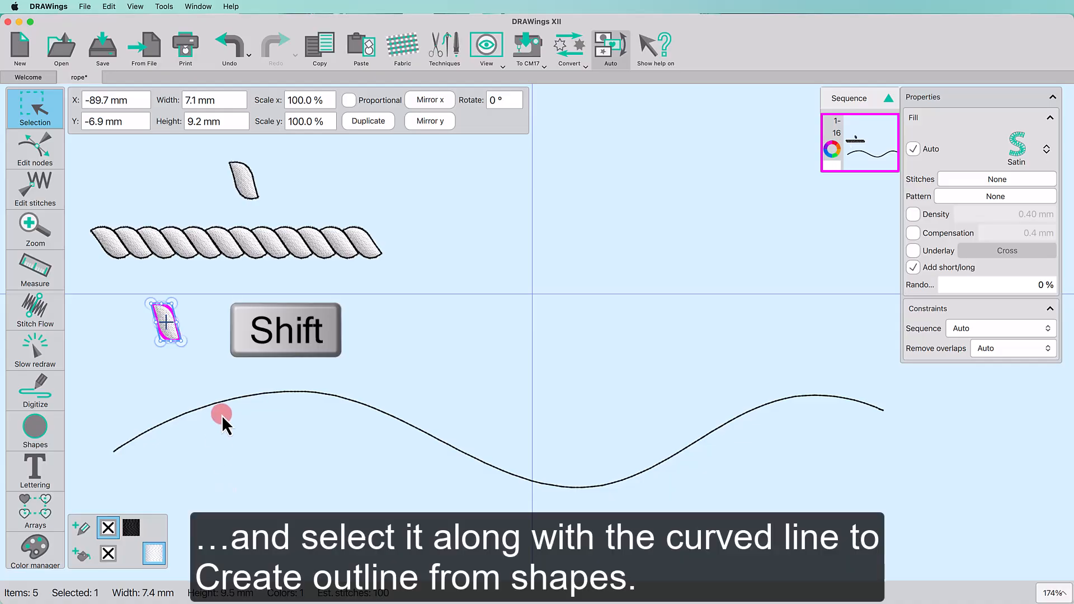
Create an outline array from the twist element and the wavy curve with Create outline from shapes.
{"action": "left_click", "coordinate": [218, 401], "text": "shift"}
{"action": "right_click", "coordinate": [290, 282]}
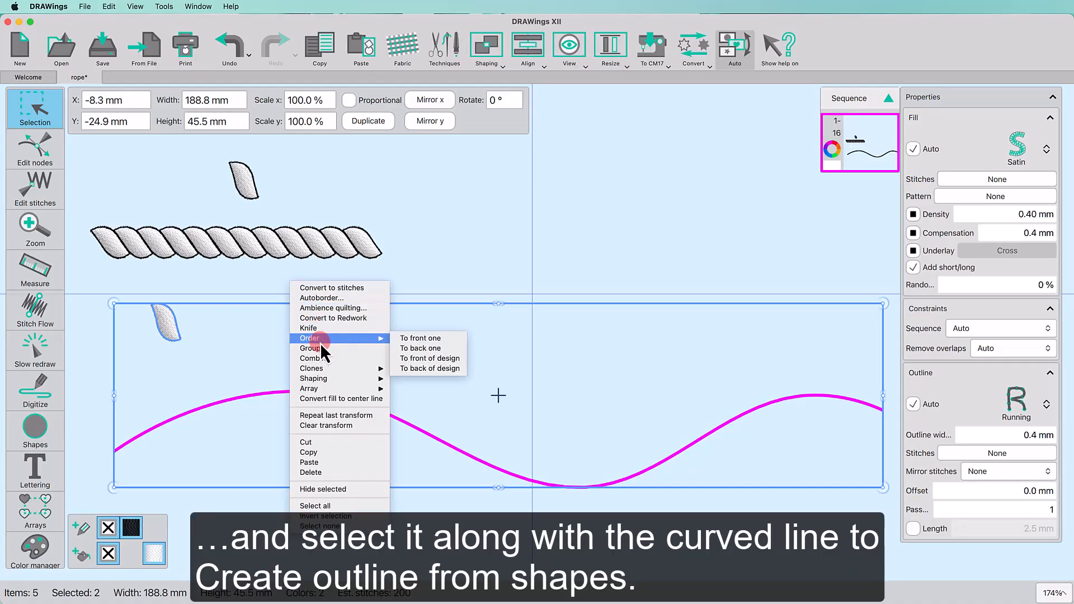
{"action": "mouse_move", "coordinate": [337, 387]}
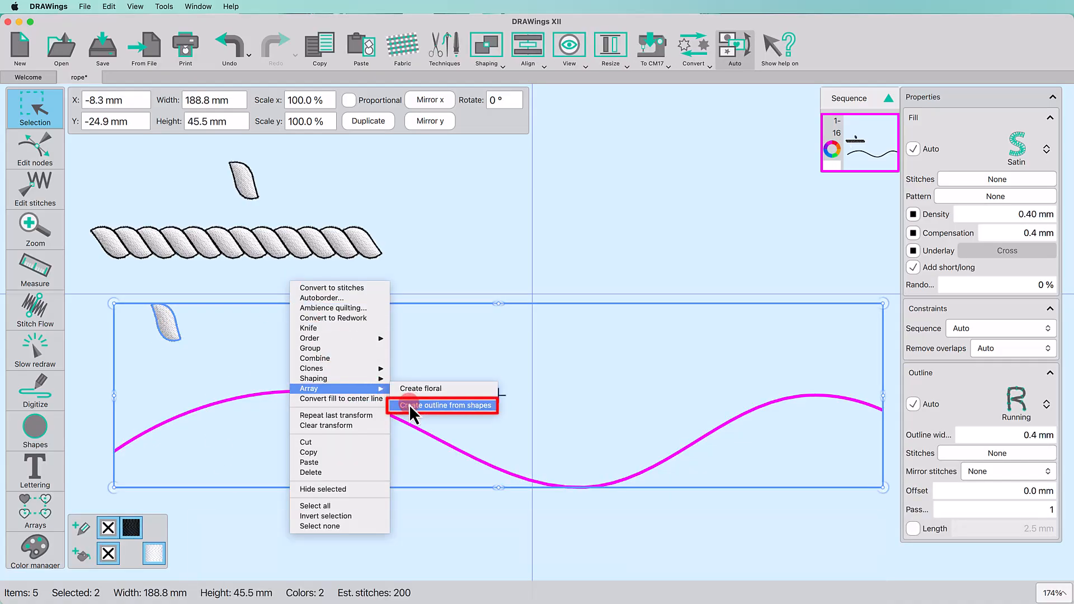
{"action": "left_click", "coordinate": [408, 404]}
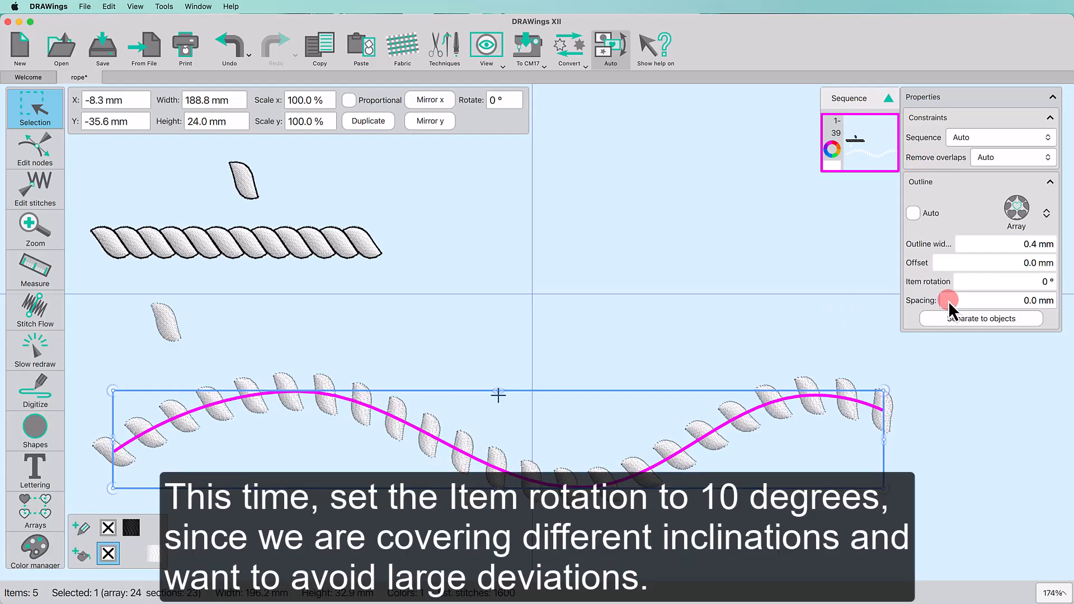
Set the item rotation of the wavy curve's array to 10°.
{"action": "left_click", "coordinate": [995, 284]}
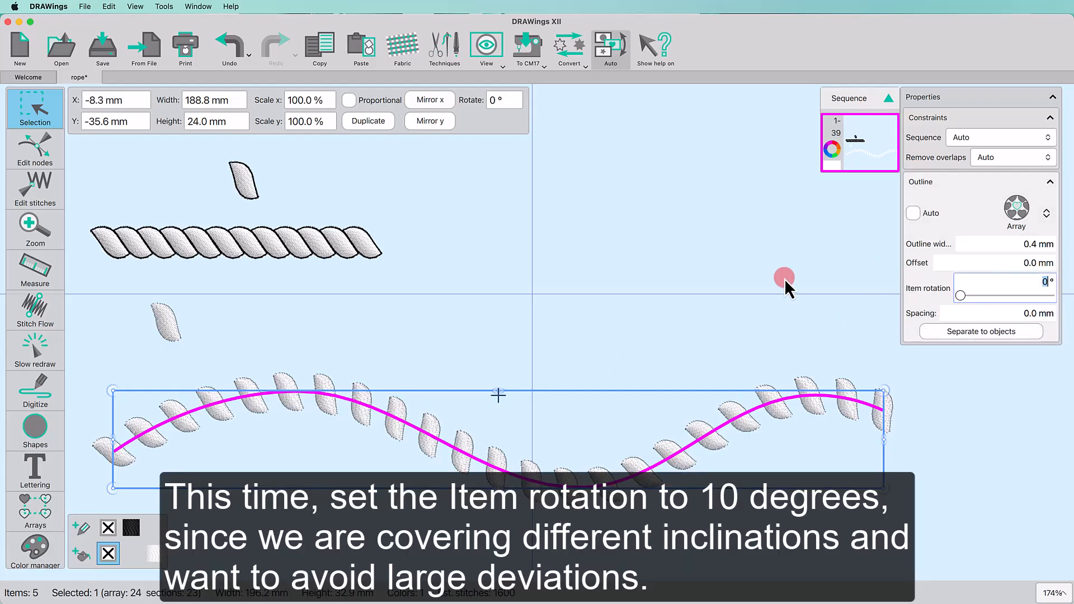
{"action": "type", "text": "10"}
{"action": "key", "text": "Return"}
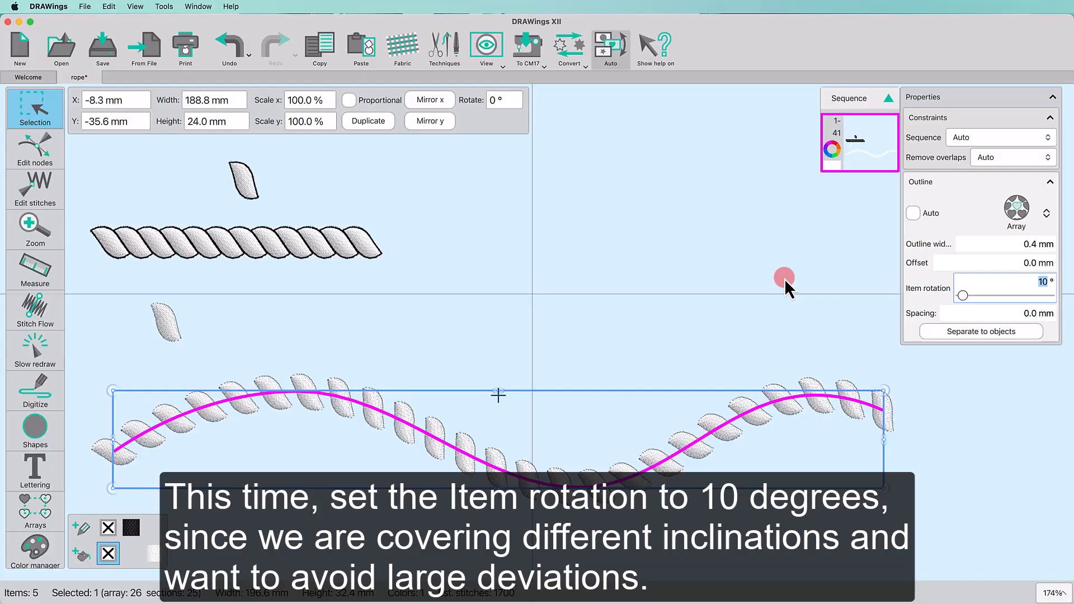
Try a spacing of -4 mm between the elements of the wavy rope's array.
{"action": "left_click", "coordinate": [971, 315]}
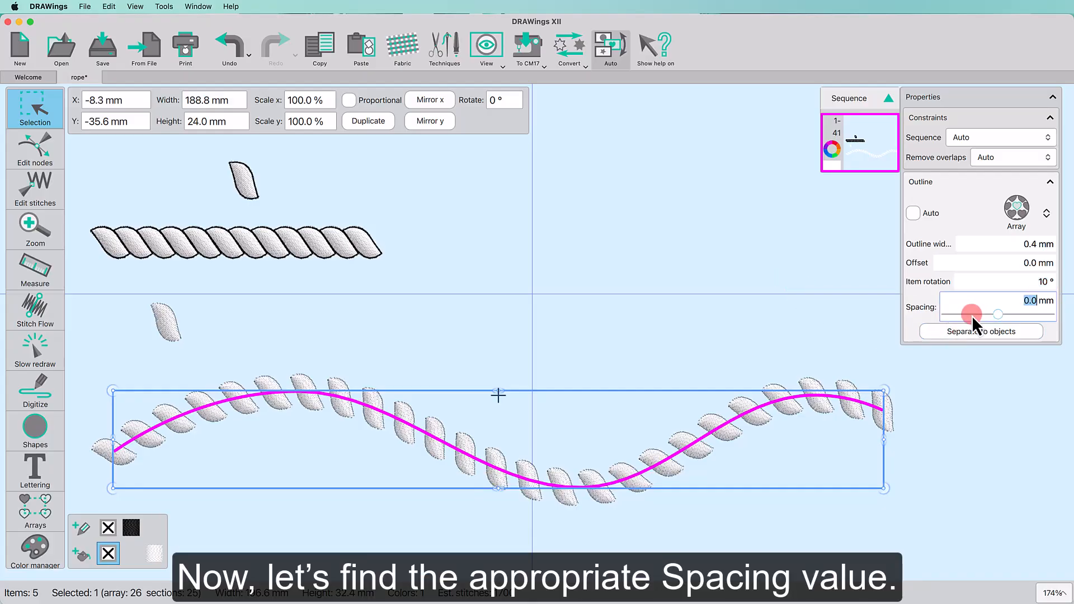
{"action": "type", "text": "-4"}
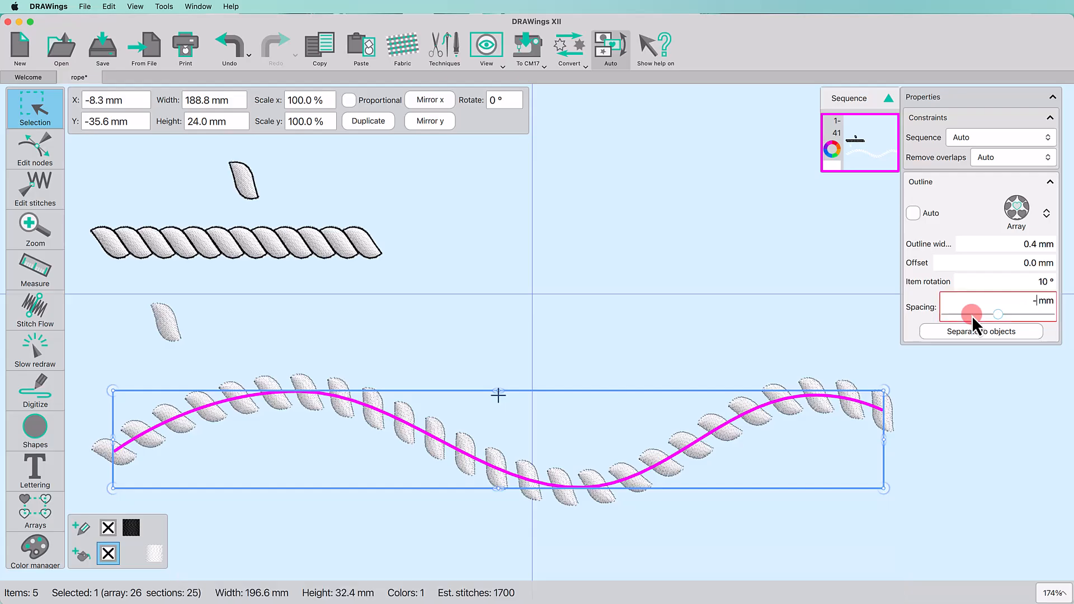
{"action": "key", "text": "Return"}
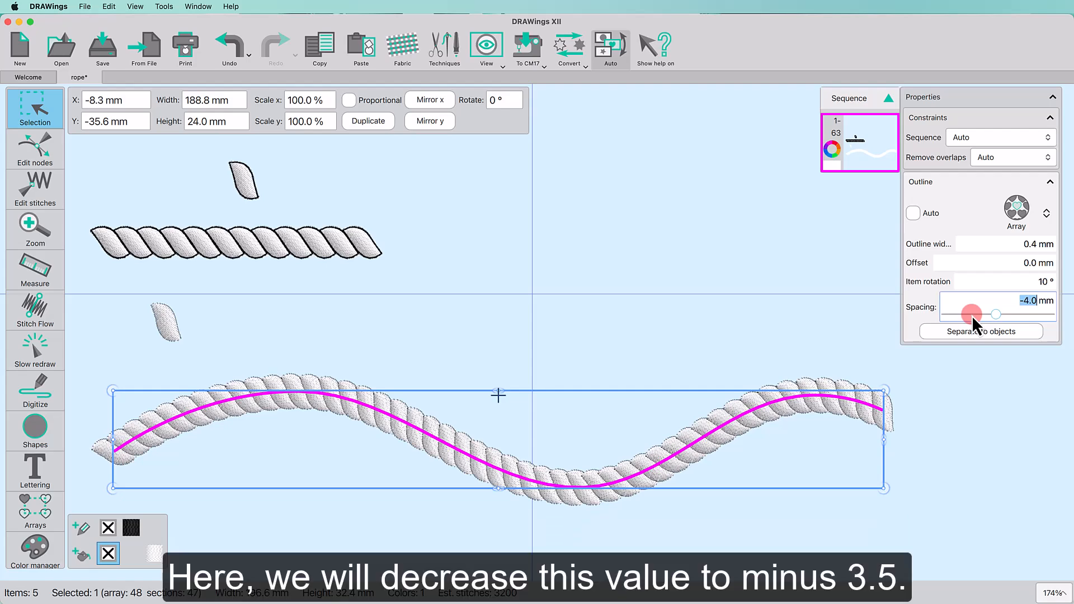
Set the spacing of the wavy rope's array to -3.5 mm.
{"action": "type", "text": "-3"}
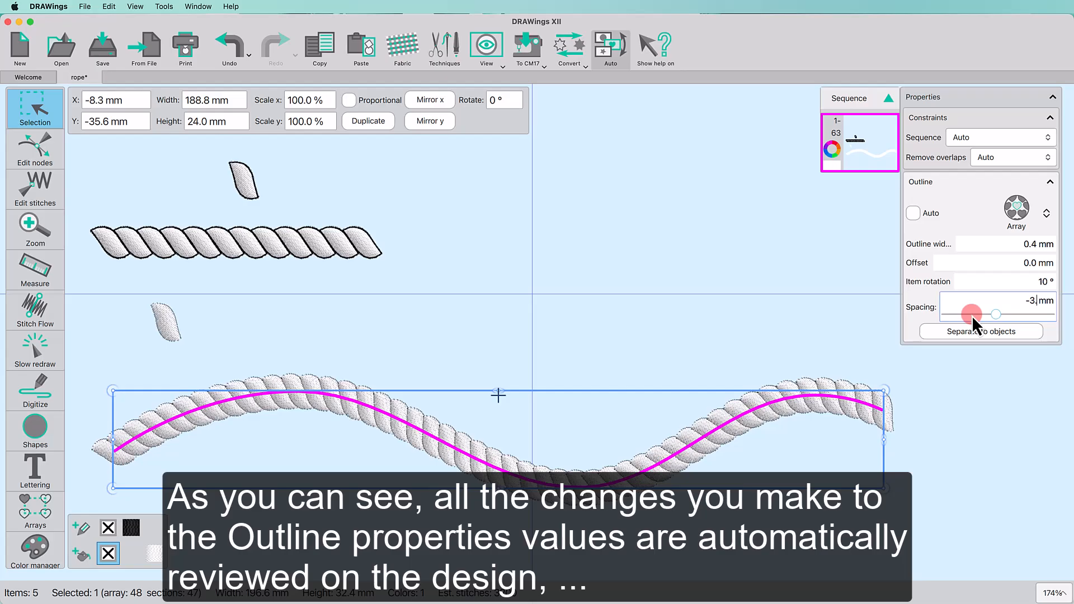
{"action": "type", "text": ".5"}
{"action": "key", "text": "Return"}
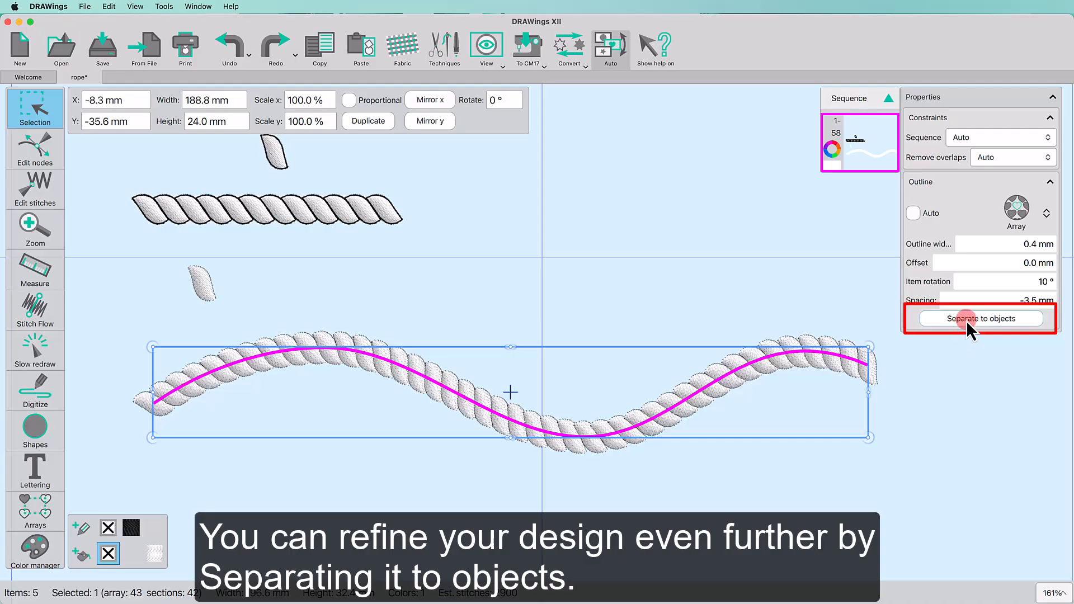
Separate the wavy rope's array into individual objects and detach them all from clones.
{"action": "left_click", "coordinate": [965, 320]}
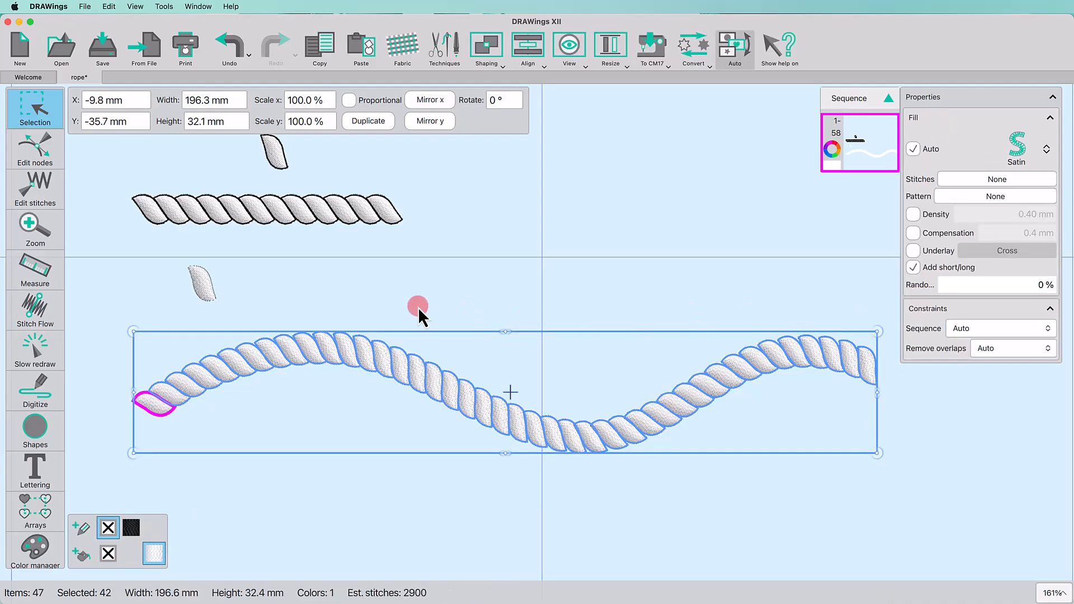
{"action": "right_click", "coordinate": [418, 307]}
{"action": "mouse_move", "coordinate": [451, 382]}
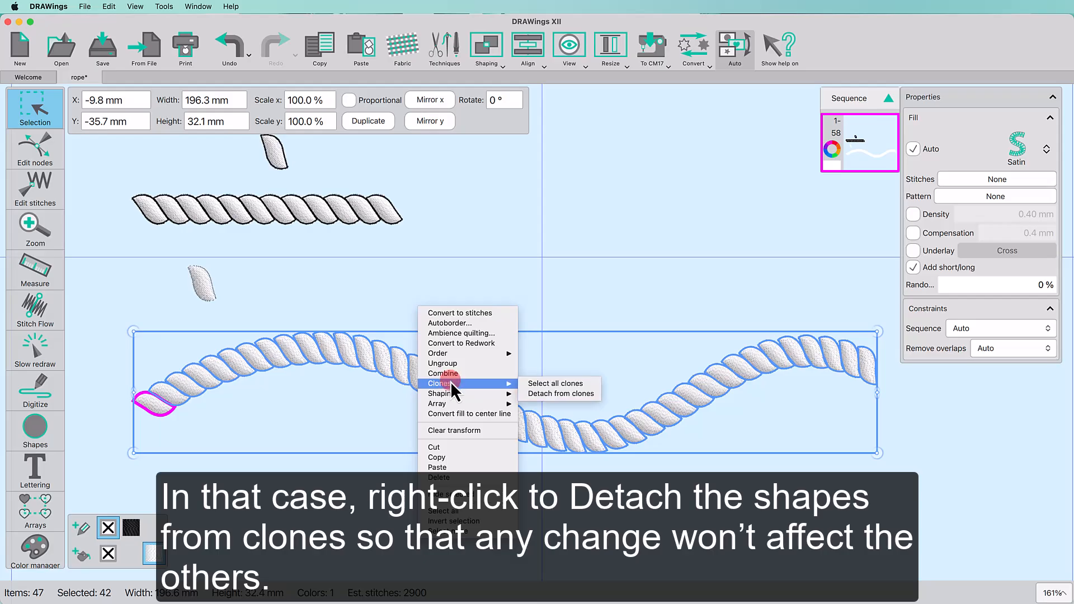
{"action": "left_click", "coordinate": [544, 397]}
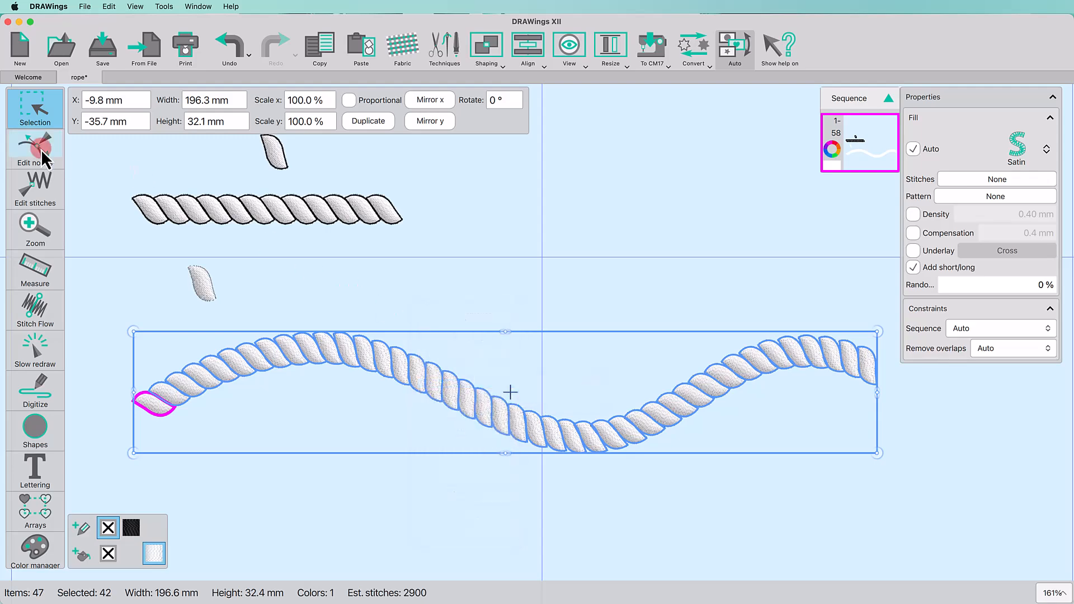
Adjust the nodes of the twist elements at the lowest part of the wavy rope.
{"action": "left_click", "coordinate": [41, 150]}
{"action": "scroll", "coordinate": [572, 446], "scroll_direction": "up", "scroll_amount": 8}
{"action": "left_click", "coordinate": [570, 447]}
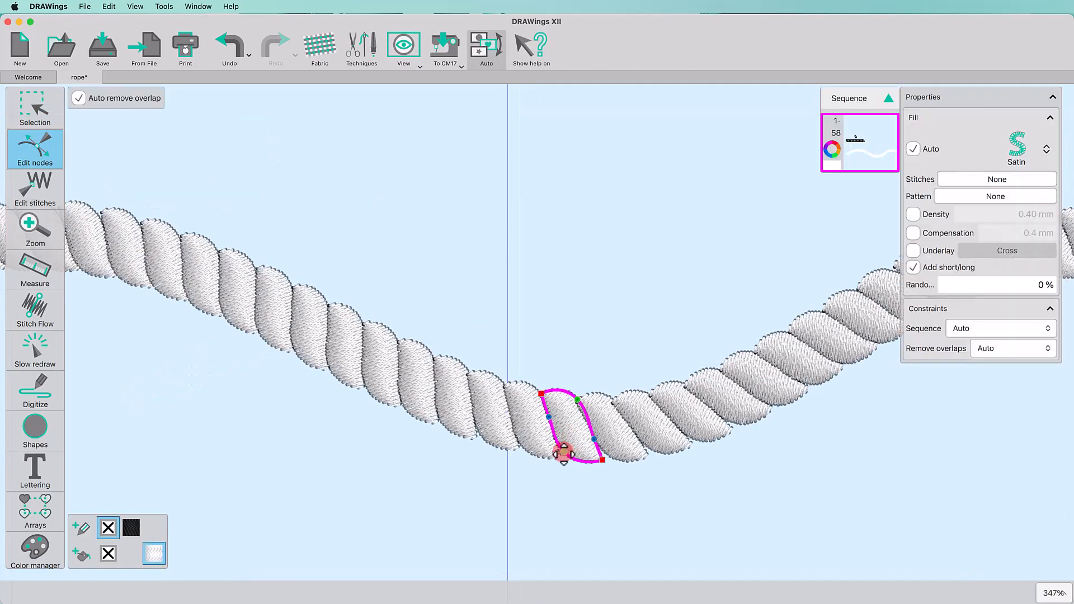
{"action": "left_click", "coordinate": [613, 449]}
{"action": "left_click_drag", "start_coordinate": [563, 451], "coordinate": [604, 457]}
{"action": "left_click_drag", "start_coordinate": [617, 410], "coordinate": [609, 402]}
Refine the nodes of the twist elements just right of the wavy rope's trough.
{"action": "left_click", "coordinate": [653, 449]}
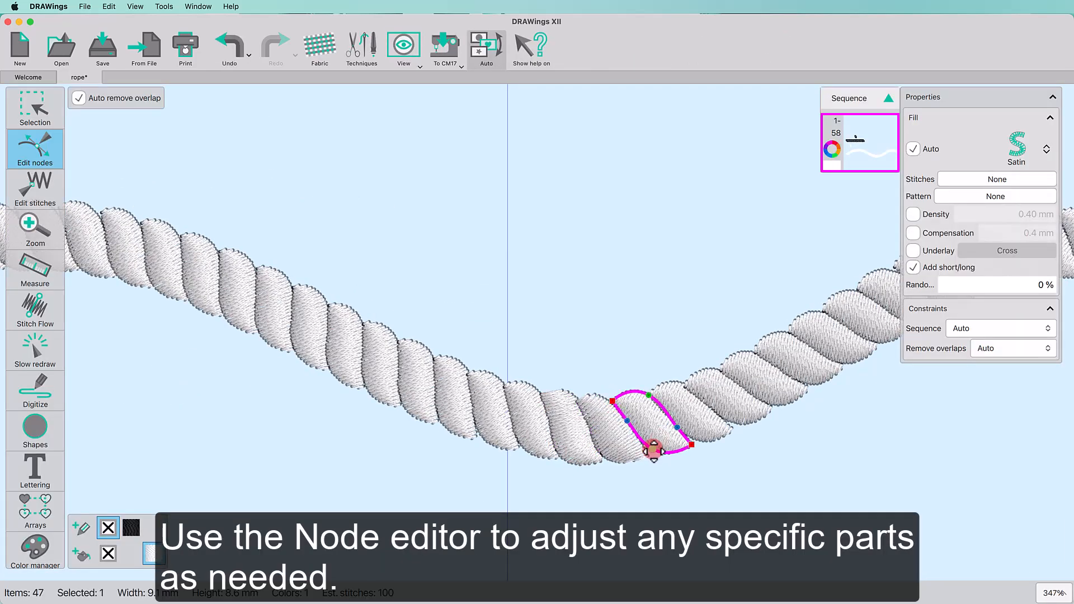
{"action": "left_click_drag", "start_coordinate": [652, 450], "coordinate": [650, 455]}
{"action": "left_click", "coordinate": [697, 434]}
{"action": "left_click_drag", "start_coordinate": [732, 429], "coordinate": [741, 427]}
{"action": "left_click_drag", "start_coordinate": [691, 439], "coordinate": [688, 441]}
{"action": "scroll", "coordinate": [323, 348], "scroll_direction": "down", "scroll_amount": 5}
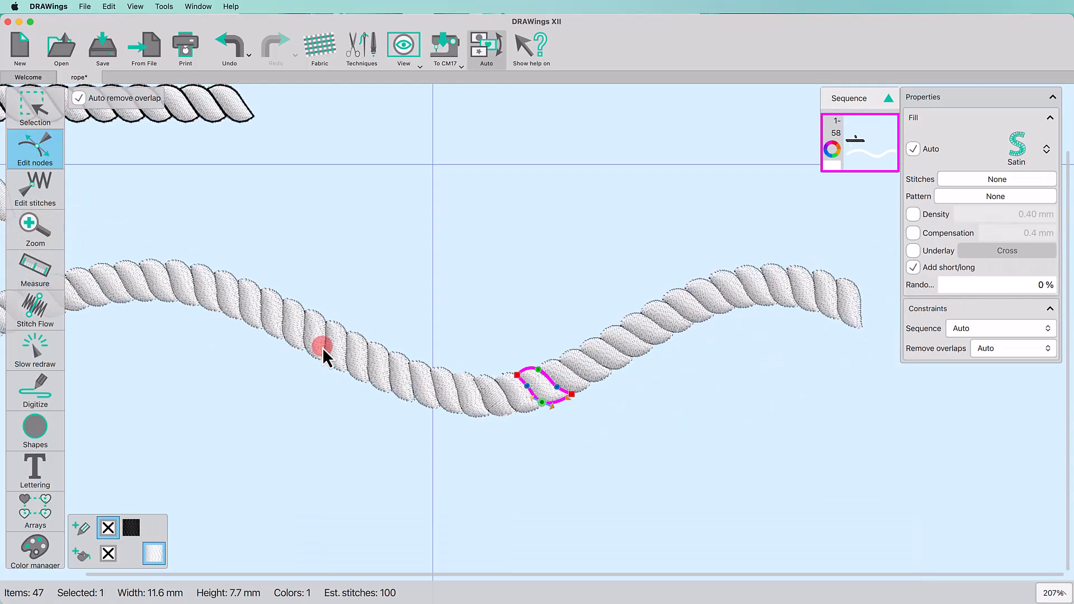
Adjust the nodes of individual twist elements near the left and right crests of the wavy rope.
{"action": "left_click", "coordinate": [341, 267]}
{"action": "scroll", "coordinate": [612, 293], "scroll_direction": "right", "scroll_amount": 10}
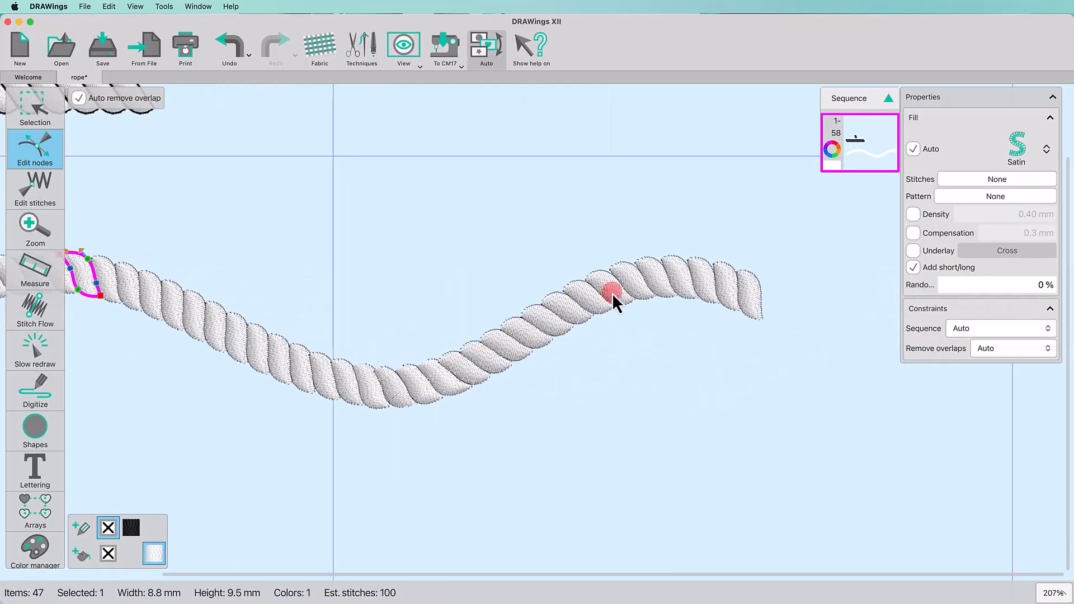
{"action": "left_click", "coordinate": [651, 274]}
{"action": "left_click_drag", "start_coordinate": [632, 263], "coordinate": [703, 278]}
{"action": "left_click", "coordinate": [680, 259]}
{"action": "left_click", "coordinate": [389, 385]}
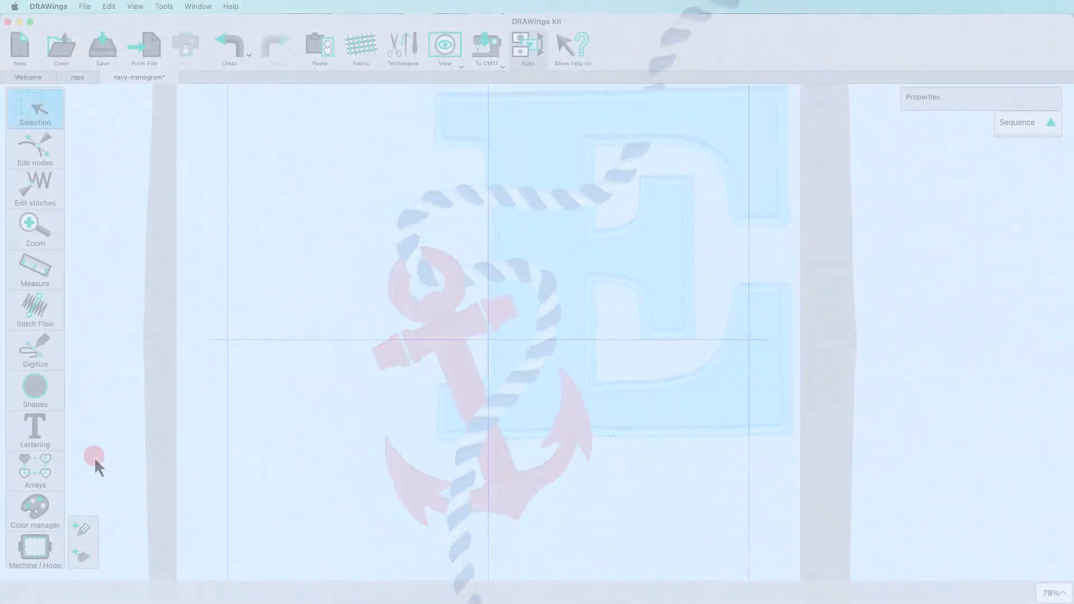
Add the letter E as lettering in font xpg133 at size 150 and center it to the hoop.
{"action": "left_click", "coordinate": [42, 439]}
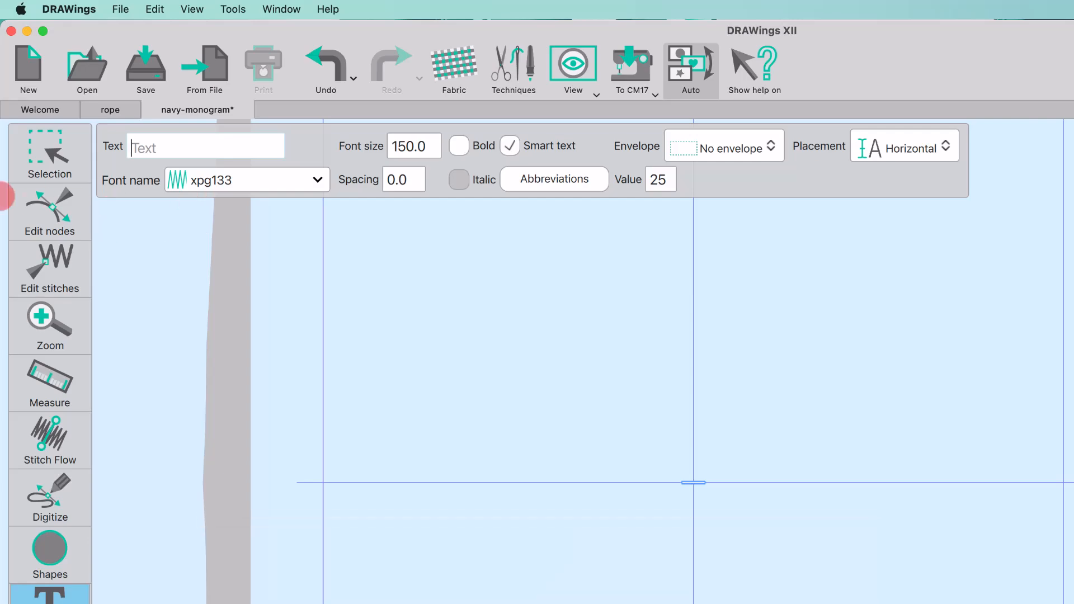
{"action": "type", "text": "E"}
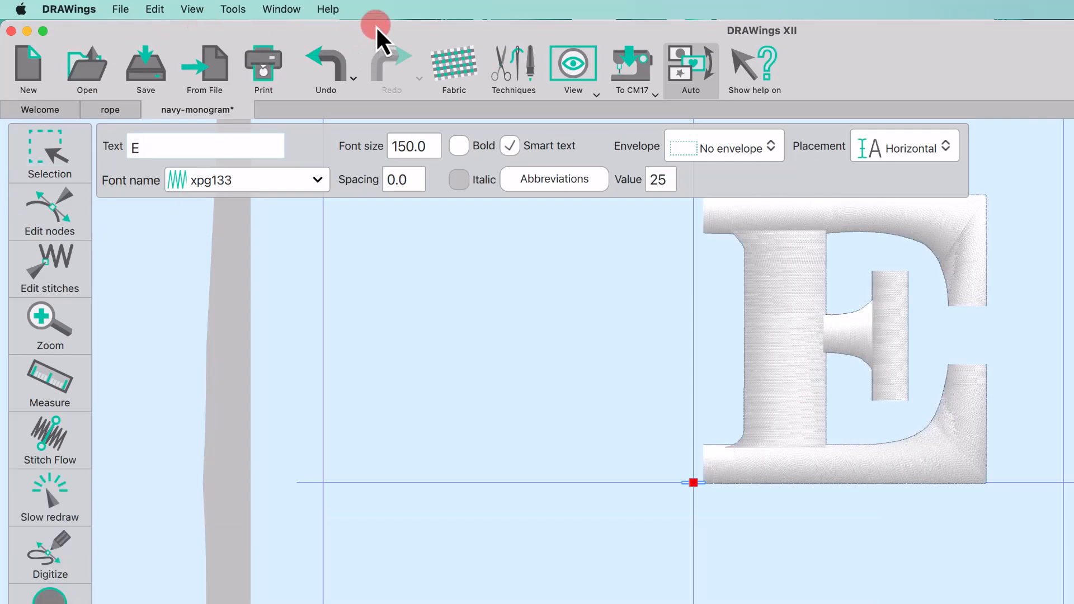
{"action": "left_click", "coordinate": [625, 81]}
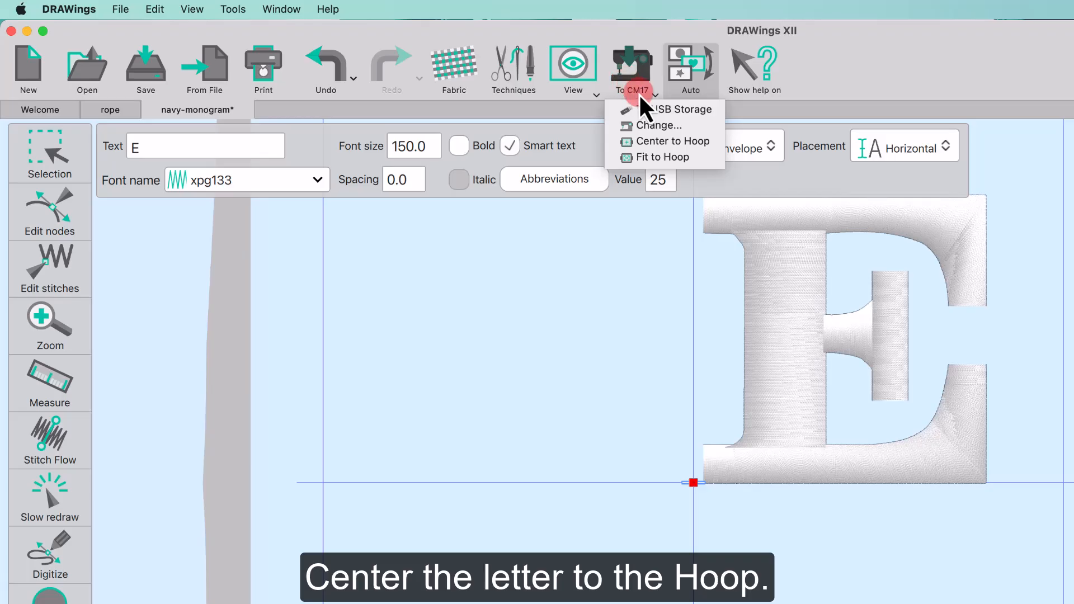
{"action": "left_click", "coordinate": [663, 139]}
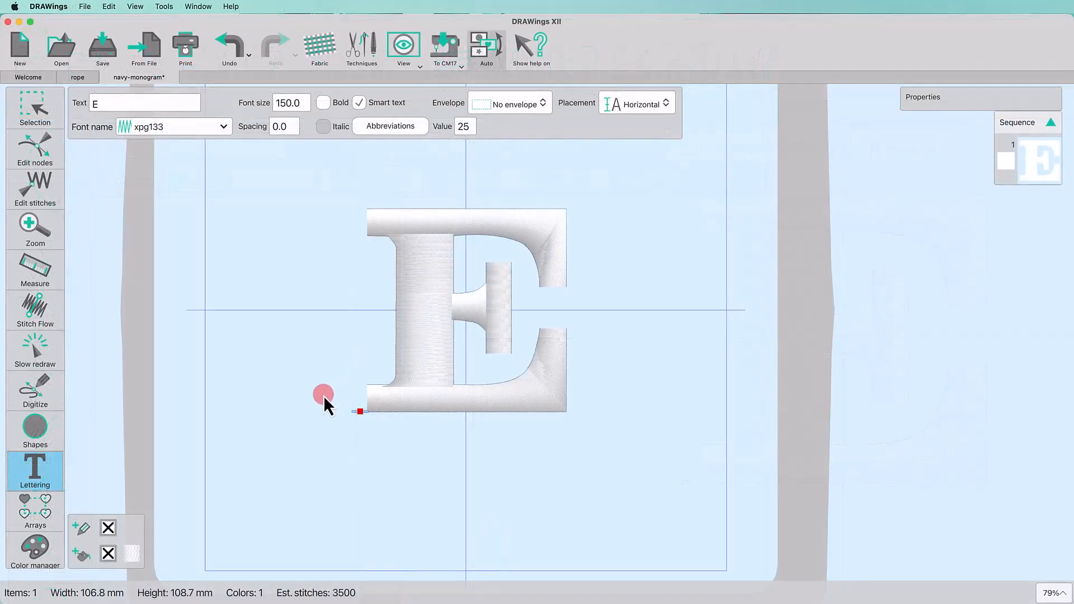
Set the fill type of the letter E to Applique.
{"action": "left_click", "coordinate": [47, 112]}
{"action": "left_click", "coordinate": [419, 271]}
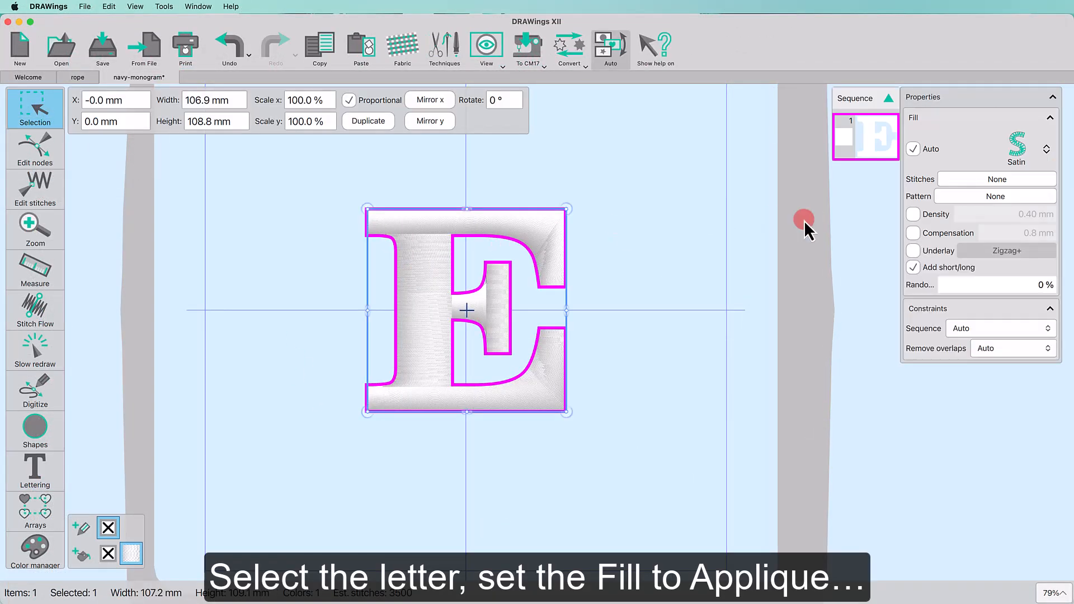
{"action": "left_click", "coordinate": [1024, 153]}
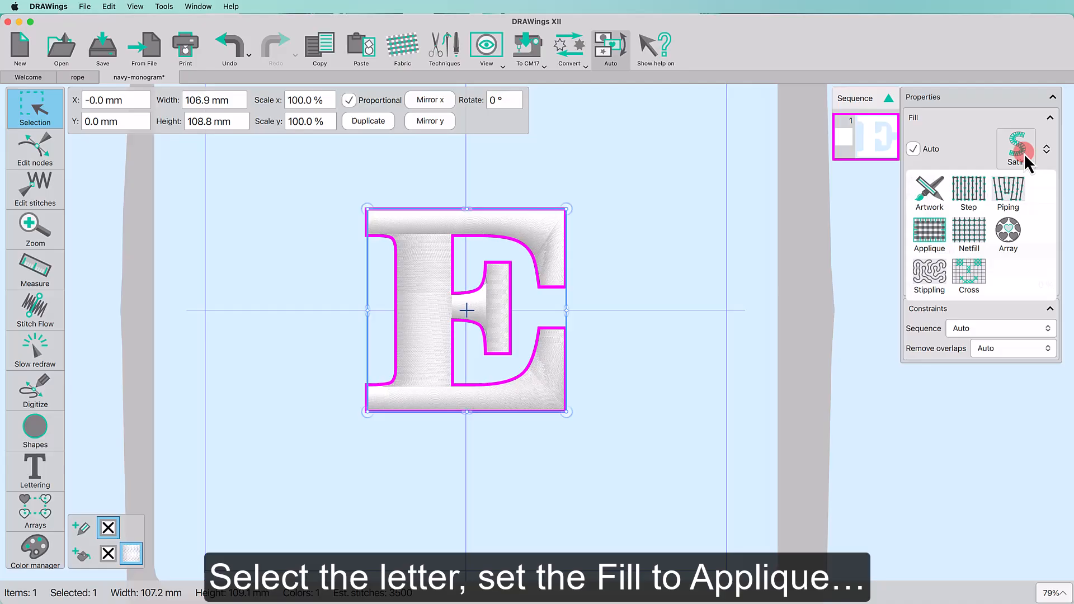
{"action": "left_click", "coordinate": [940, 227]}
{"action": "left_click", "coordinate": [937, 231]}
{"action": "left_click", "coordinate": [944, 234]}
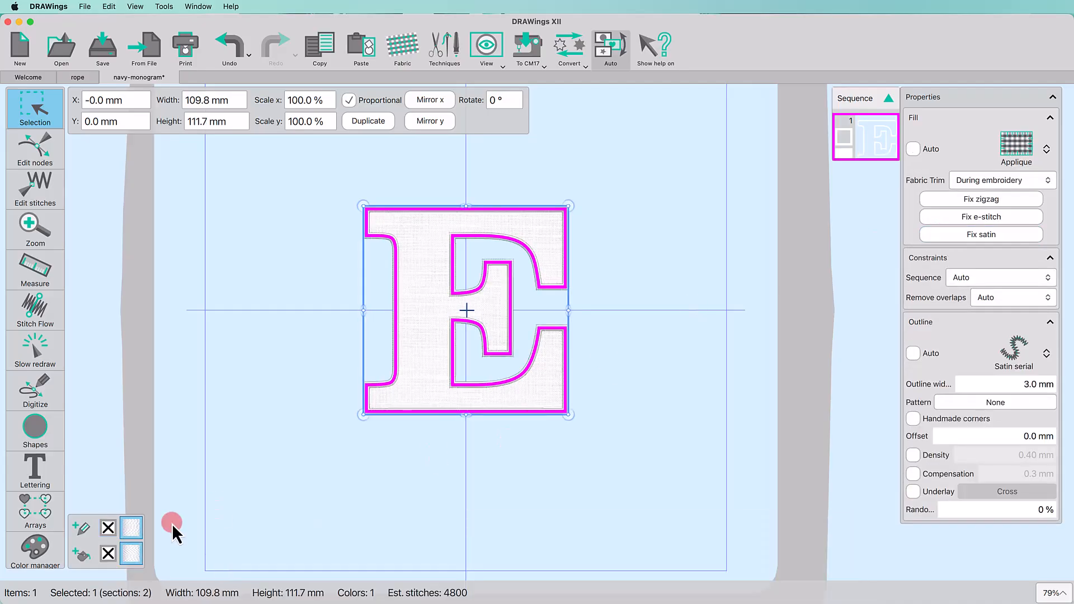
Recolor the appliqué letter's fill and outline bright blue and deselect it.
{"action": "left_click", "coordinate": [80, 556]}
{"action": "left_click_drag", "start_coordinate": [136, 464], "coordinate": [119, 485]}
{"action": "left_click", "coordinate": [377, 464]}
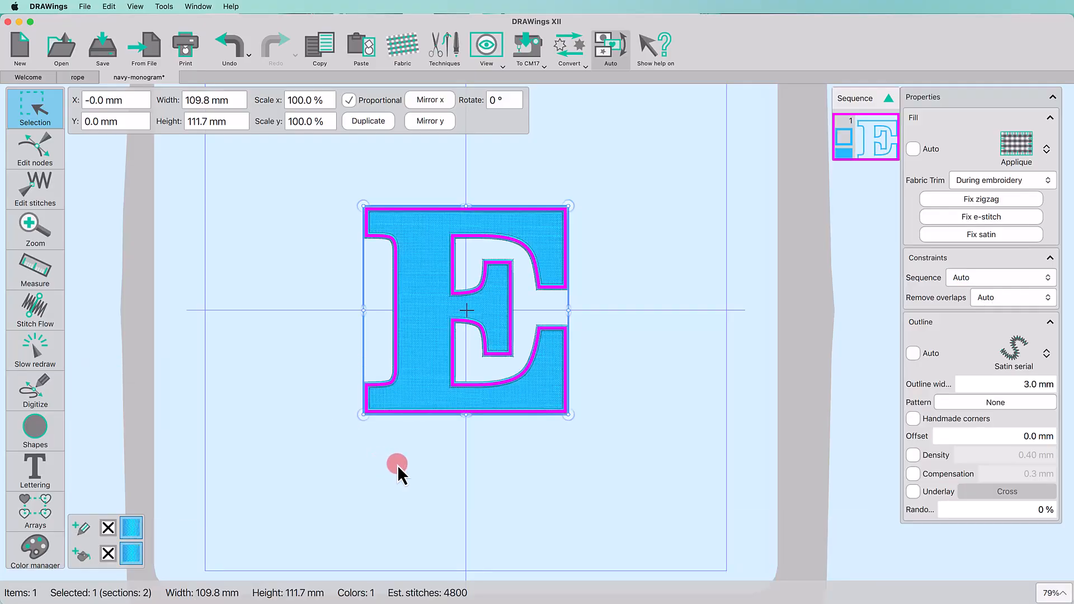
{"action": "left_click", "coordinate": [396, 464]}
Insert the Anchor06 clipart at its original size beside the left edge of the letter E.
{"action": "left_click", "coordinate": [164, 6]}
{"action": "mouse_move", "coordinate": [188, 91]}
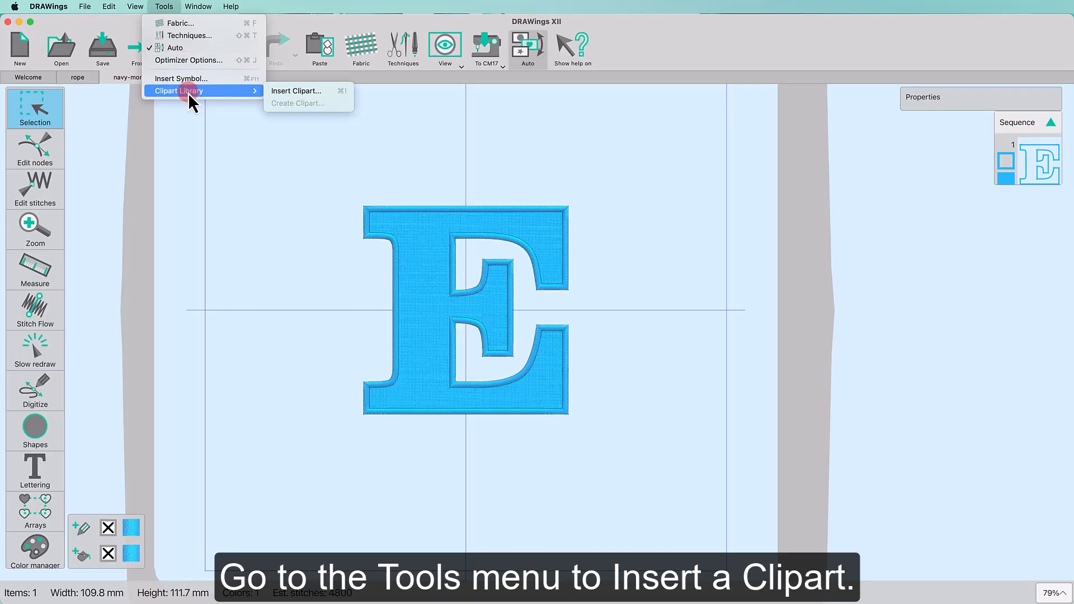
{"action": "left_click", "coordinate": [286, 90]}
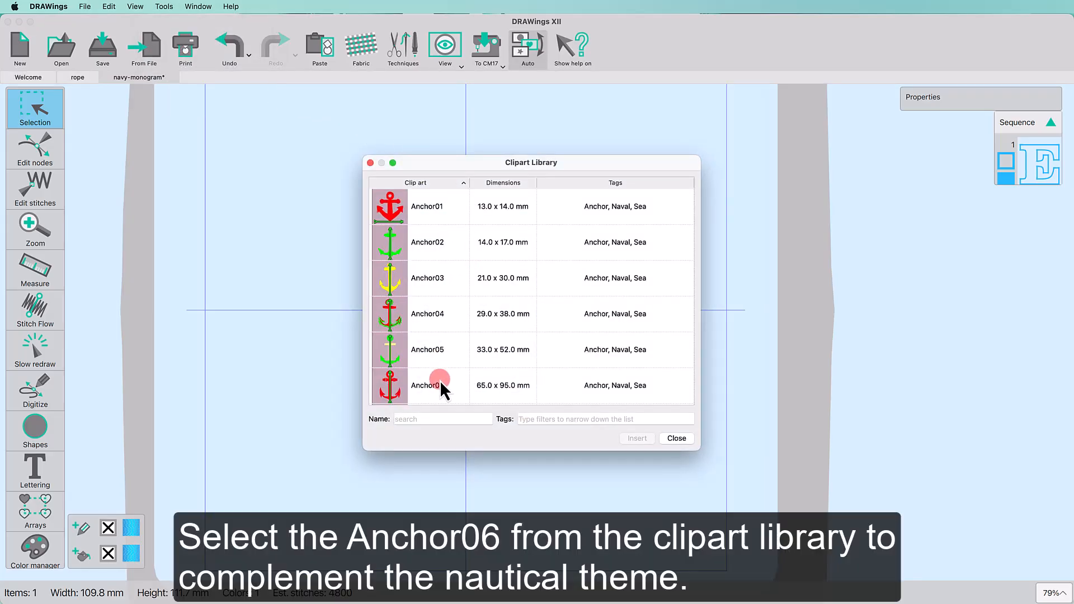
{"action": "left_click", "coordinate": [440, 386]}
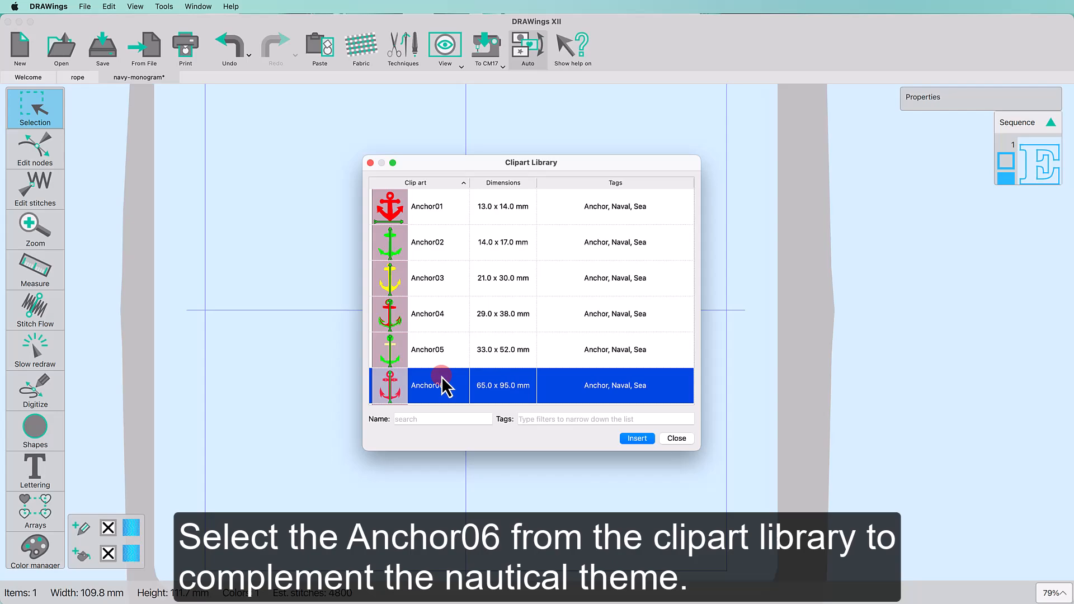
{"action": "left_click", "coordinate": [639, 439]}
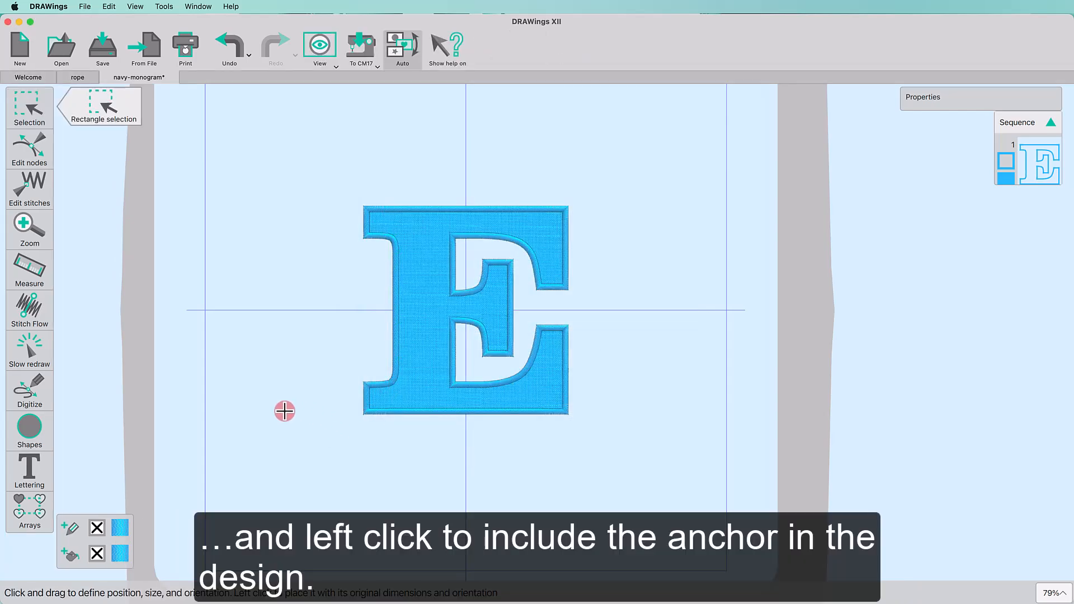
{"action": "left_click", "coordinate": [279, 408]}
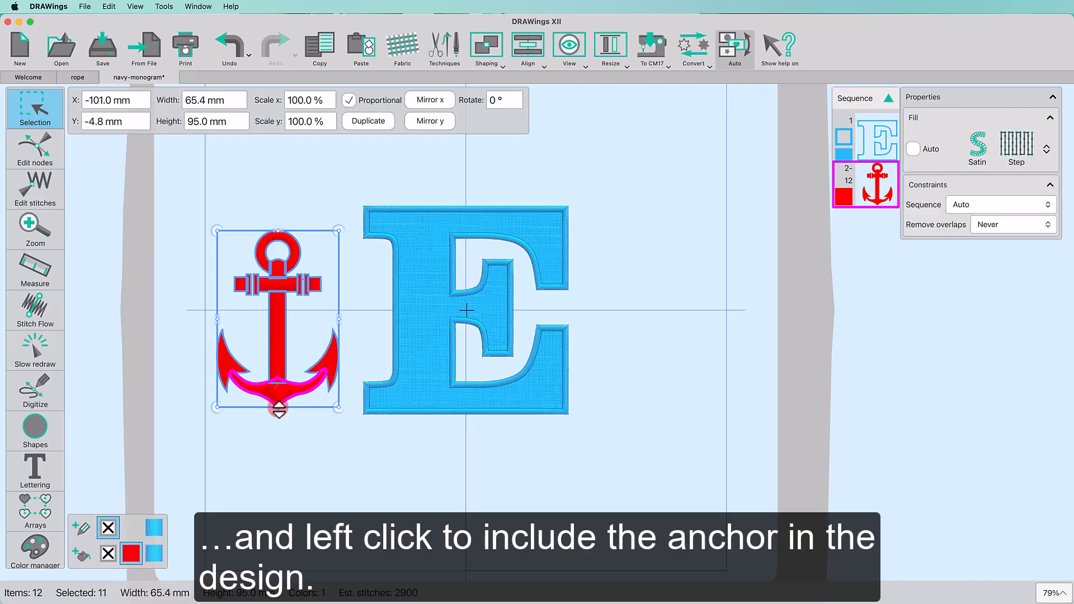
Rotate the red anchor slightly counterclockwise.
{"action": "left_click", "coordinate": [244, 185]}
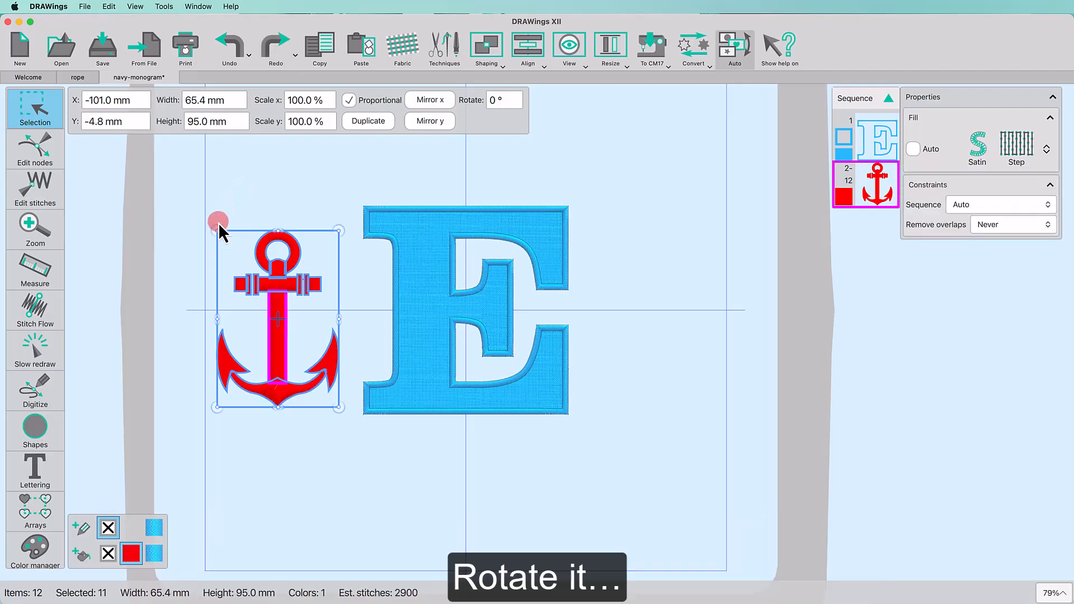
{"action": "left_click_drag", "start_coordinate": [216, 229], "coordinate": [201, 256]}
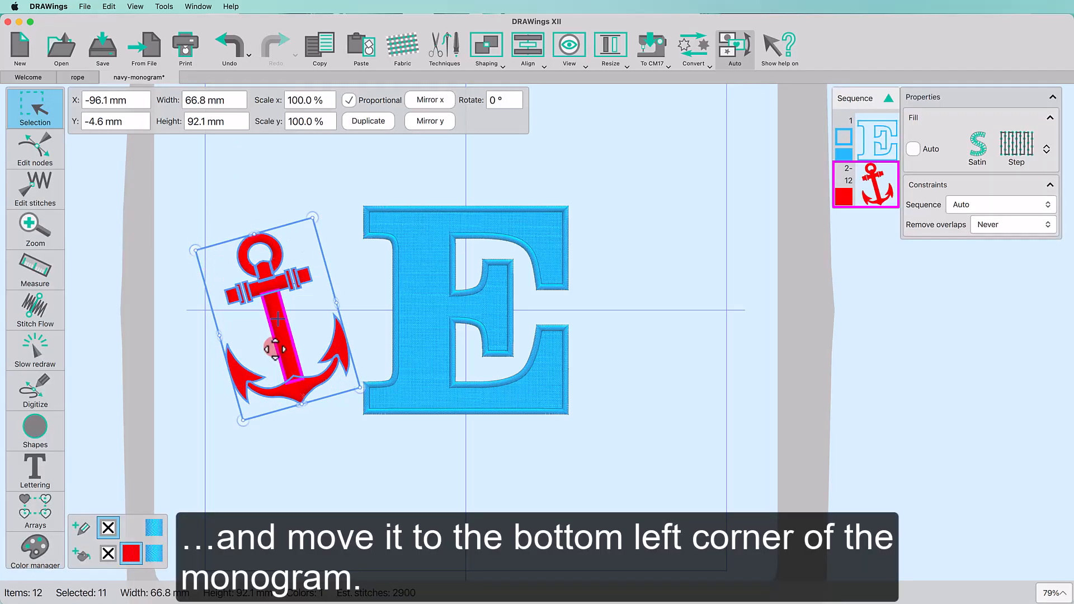
Rotate the red anchor slightly further counterclockwise and move it over the lower-left corner of the letter E.
{"action": "left_click_drag", "start_coordinate": [363, 385], "coordinate": [365, 379]}
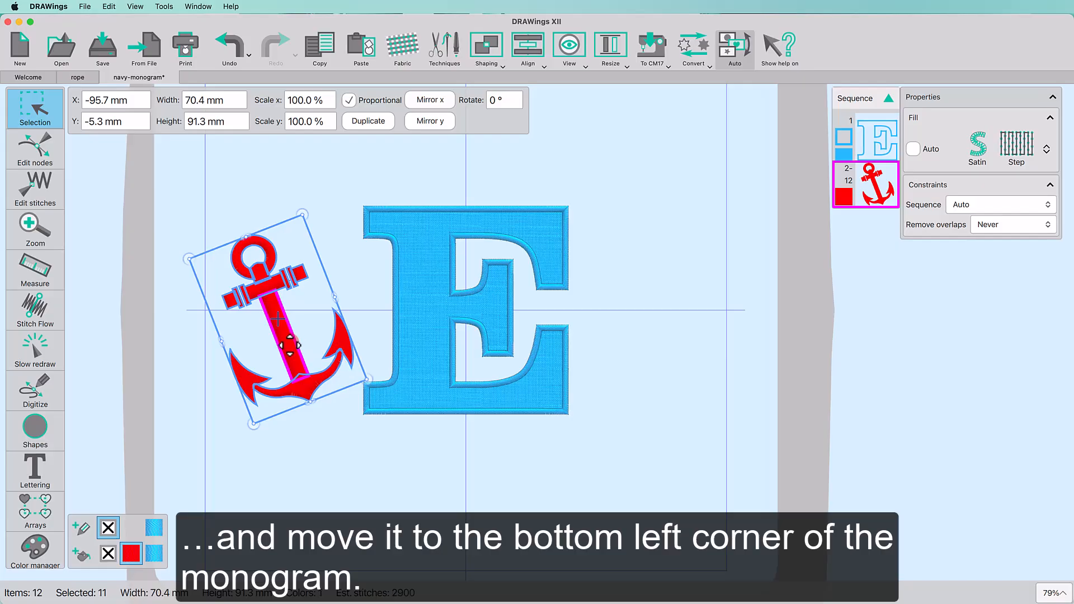
{"action": "left_click_drag", "start_coordinate": [278, 390], "coordinate": [378, 449]}
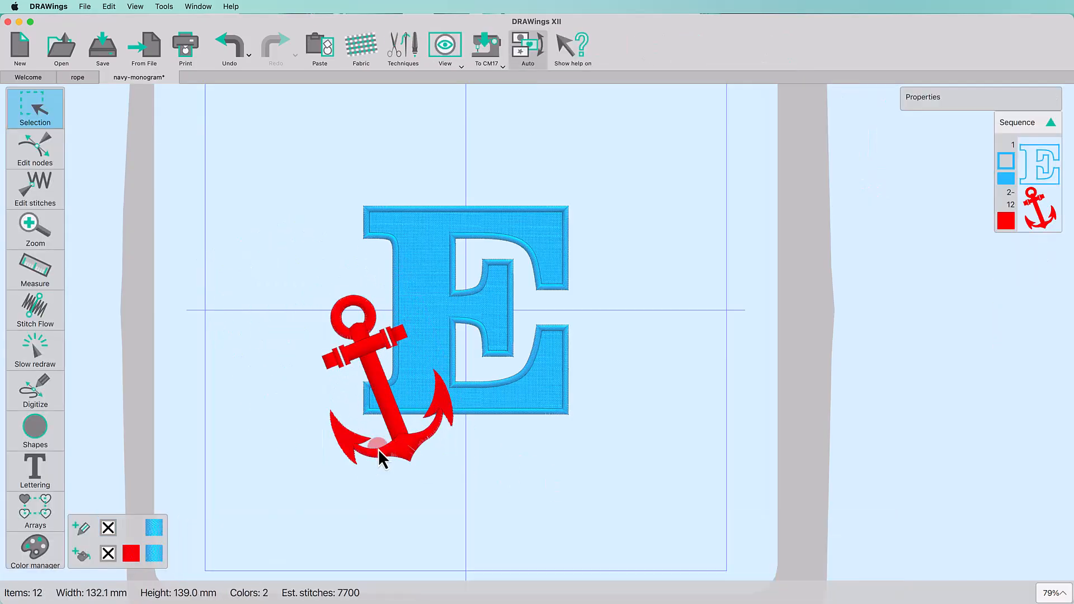
Digitize a flowing open curve from above the letter E, through the anchor's ring and across its shank, ending below the anchor.
{"action": "left_click", "coordinate": [45, 407]}
{"action": "left_click", "coordinate": [529, 153]}
{"action": "left_click", "coordinate": [509, 167]}
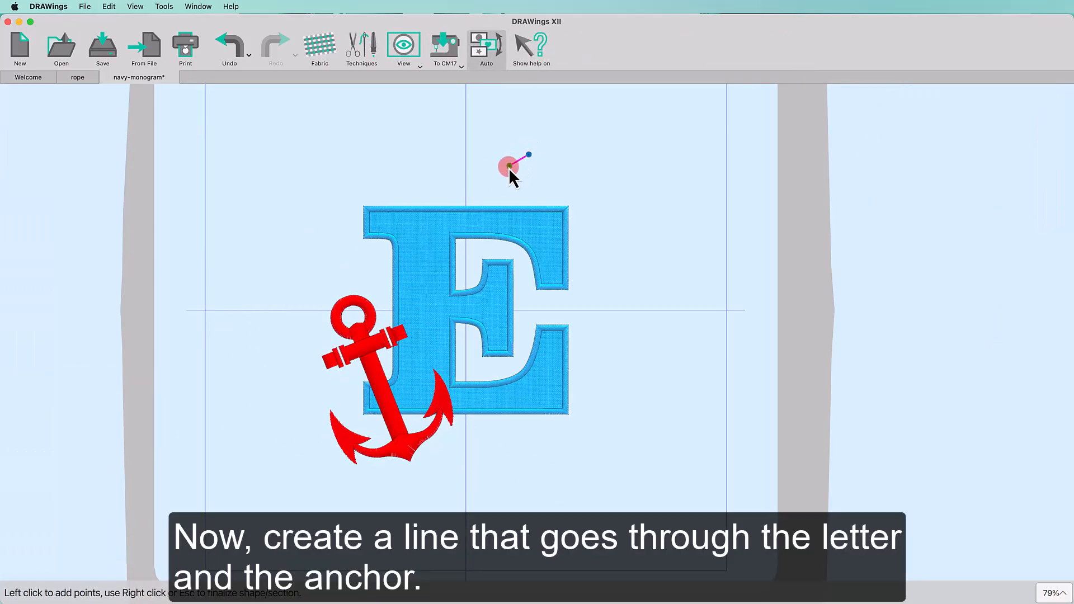
{"action": "left_click", "coordinate": [353, 313]}
{"action": "left_click", "coordinate": [428, 359]}
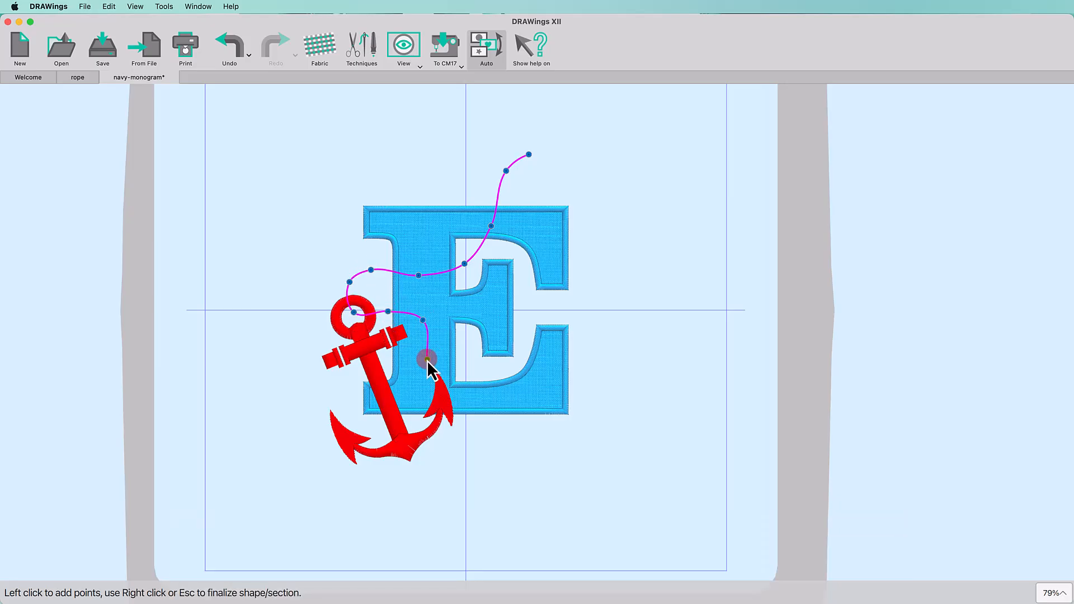
{"action": "left_click", "coordinate": [402, 398]}
{"action": "left_click", "coordinate": [382, 421]}
{"action": "left_click", "coordinate": [387, 517]}
{"action": "right_click", "coordinate": [147, 248]}
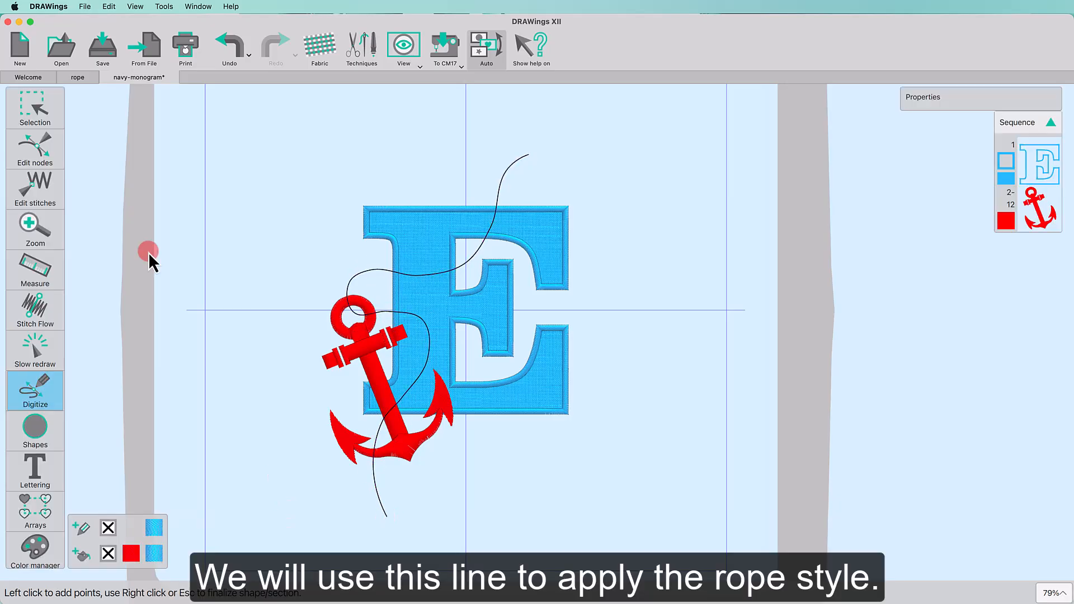
Delete the unnecessary nodes of the curve and shift a remaining node slightly to smooth its shape.
{"action": "left_click", "coordinate": [43, 159]}
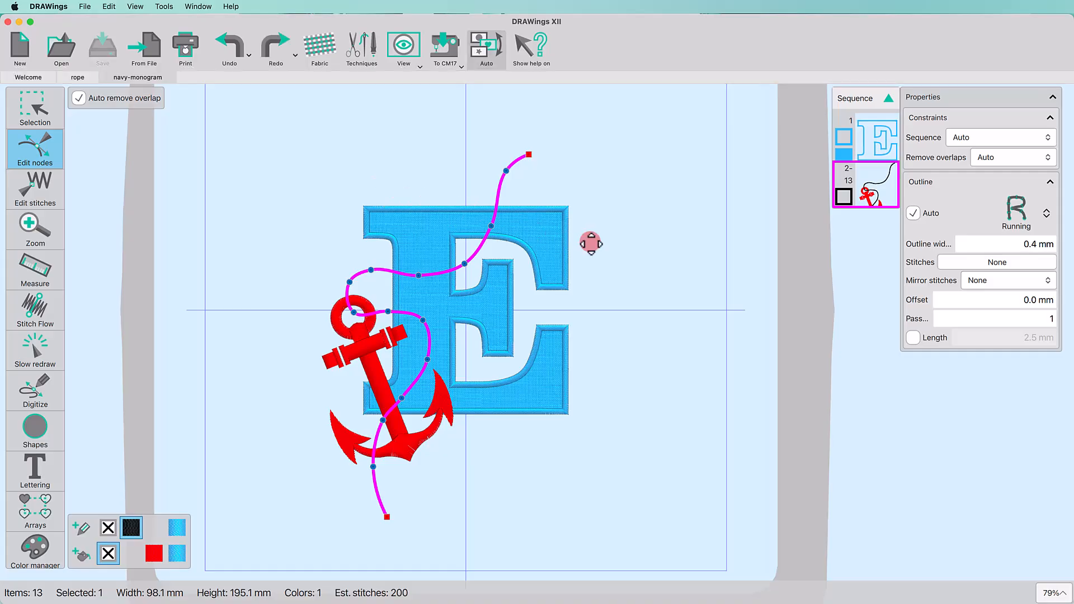
{"action": "left_click", "coordinate": [493, 227]}
{"action": "key", "text": "Delete"}
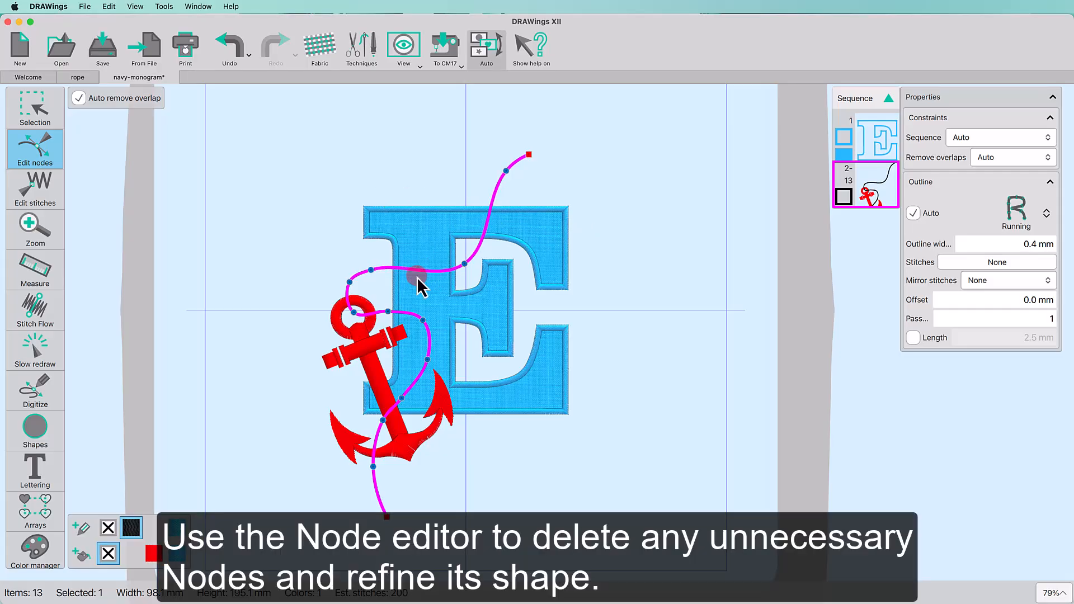
{"action": "key", "text": "Delete"}
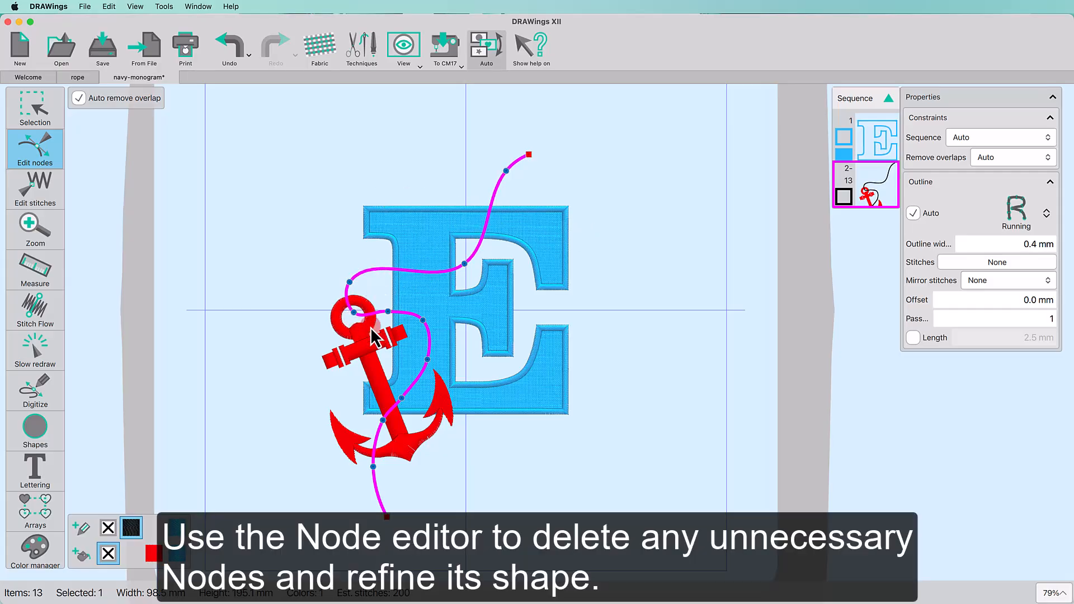
{"action": "left_click", "coordinate": [440, 361]}
{"action": "key", "text": "Delete"}
{"action": "left_click", "coordinate": [384, 308]}
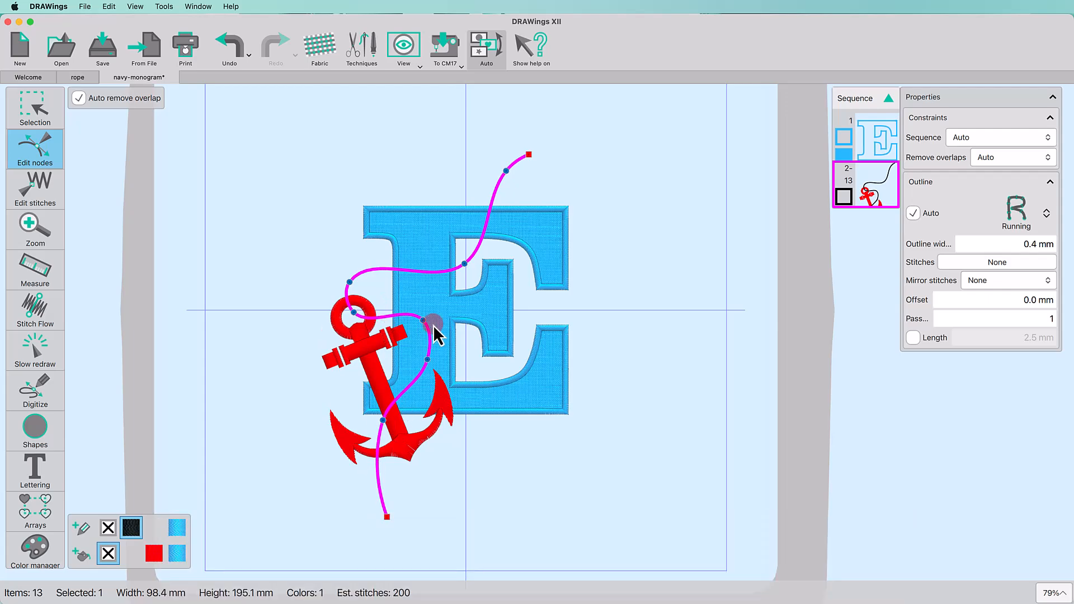
{"action": "left_click_drag", "start_coordinate": [428, 359], "coordinate": [424, 356]}
Copy the straight black-outlined rope from the rope design into navy-monogram and place it beside the letter's upper-left corner.
{"action": "left_click", "coordinate": [78, 77]}
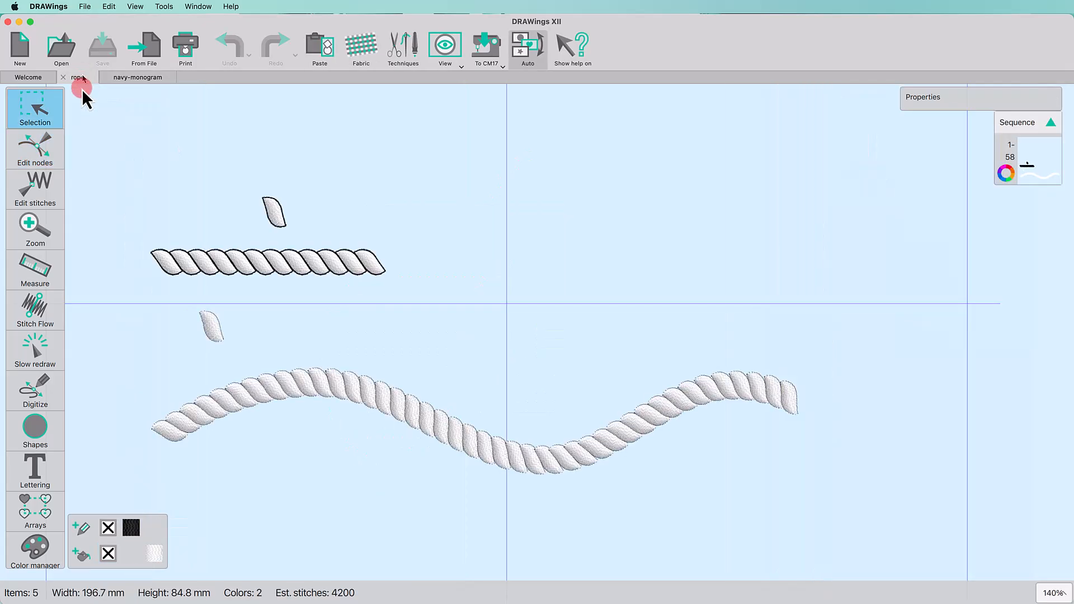
{"action": "left_click", "coordinate": [196, 263]}
{"action": "right_click", "coordinate": [204, 263]}
{"action": "left_click", "coordinate": [246, 328]}
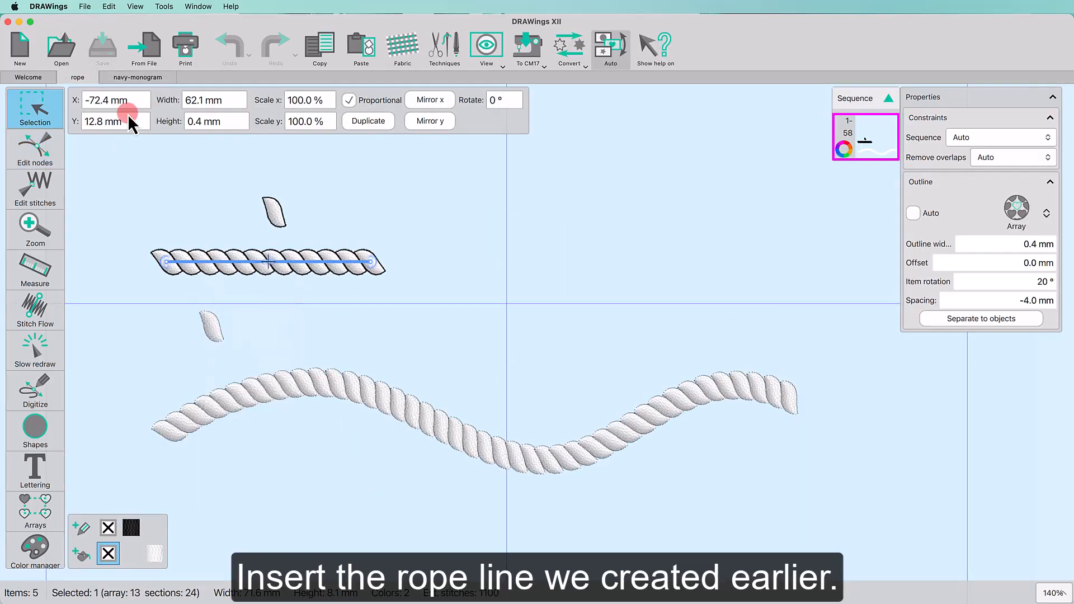
{"action": "left_click", "coordinate": [137, 77]}
{"action": "right_click", "coordinate": [241, 180]}
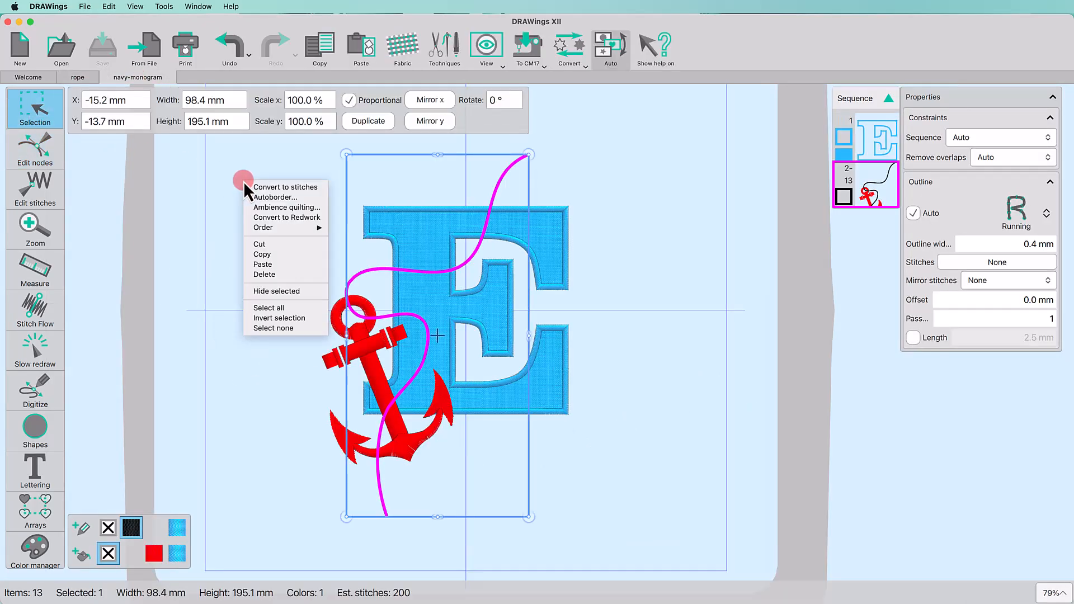
{"action": "left_click", "coordinate": [277, 246]}
{"action": "left_click_drag", "start_coordinate": [235, 388], "coordinate": [289, 226]}
Separate the pasted rope array to objects and ungroup them.
{"action": "left_click", "coordinate": [981, 319]}
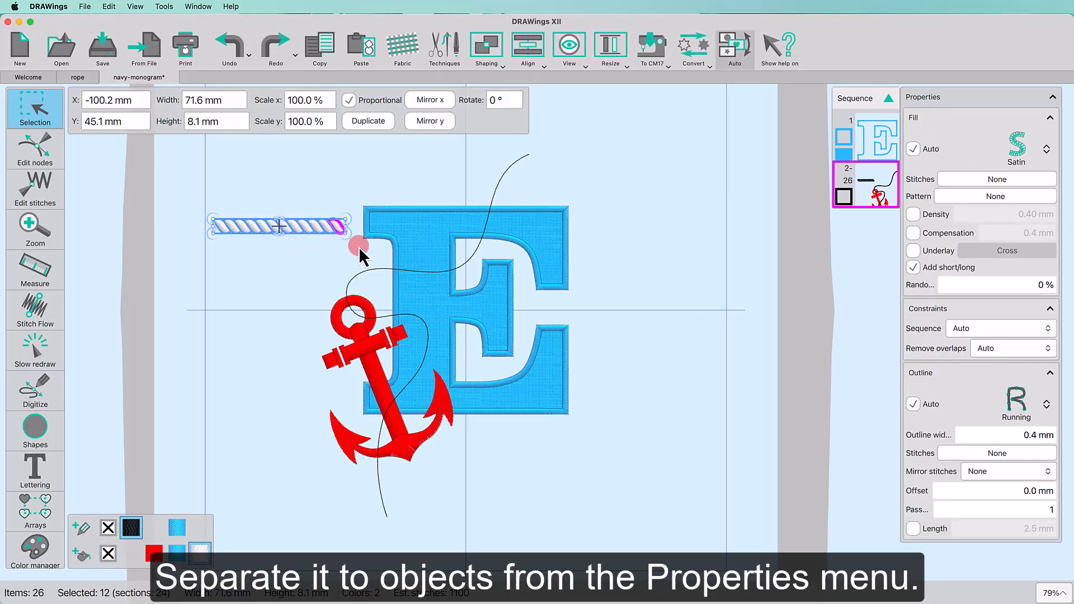
{"action": "left_click_drag", "start_coordinate": [343, 233], "coordinate": [330, 234]}
{"action": "right_click", "coordinate": [301, 237]}
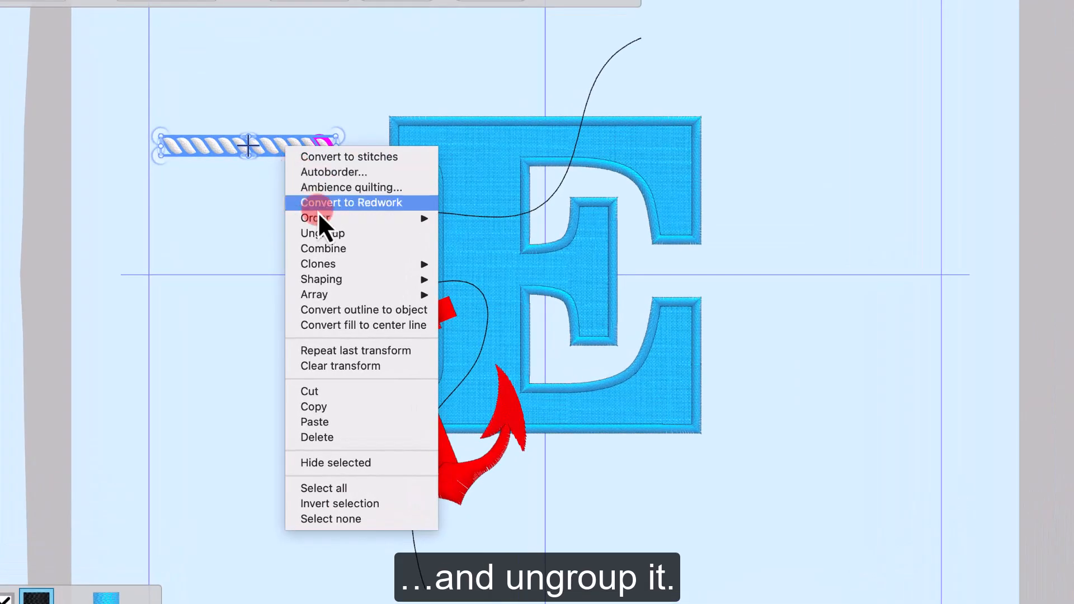
{"action": "left_click", "coordinate": [322, 285]}
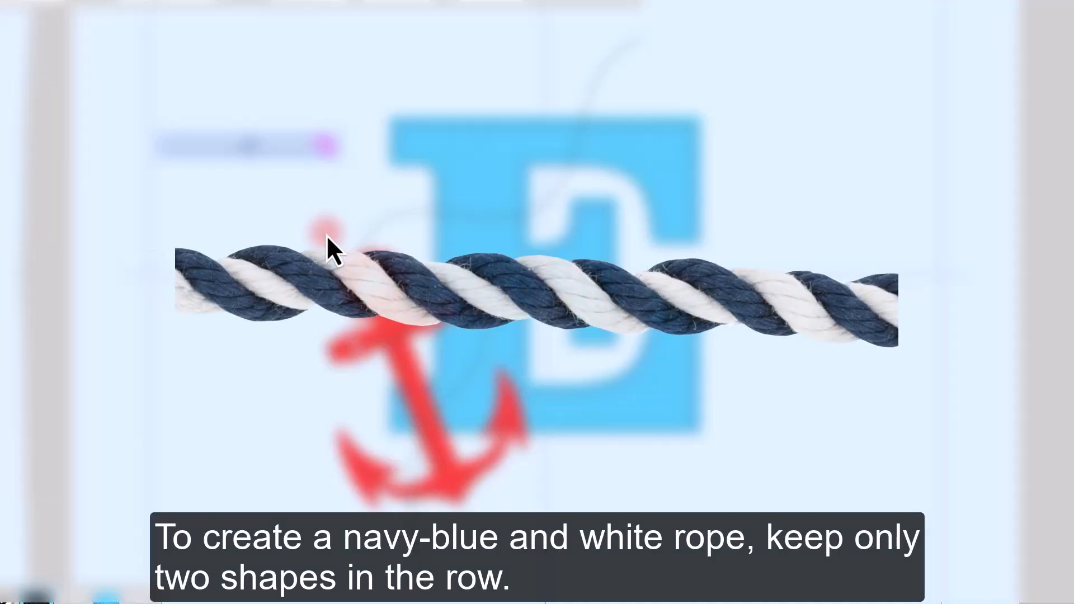
Delete the rope's strand shapes except for the first two in the row.
{"action": "left_click", "coordinate": [290, 211]}
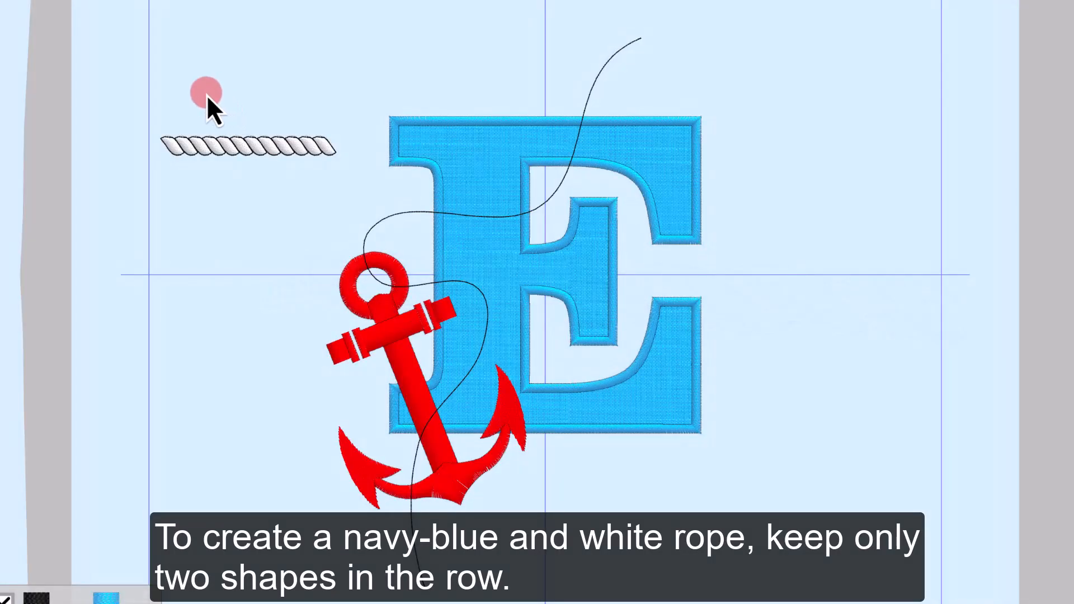
{"action": "left_click_drag", "start_coordinate": [190, 102], "coordinate": [357, 182]}
{"action": "key", "text": "Delete"}
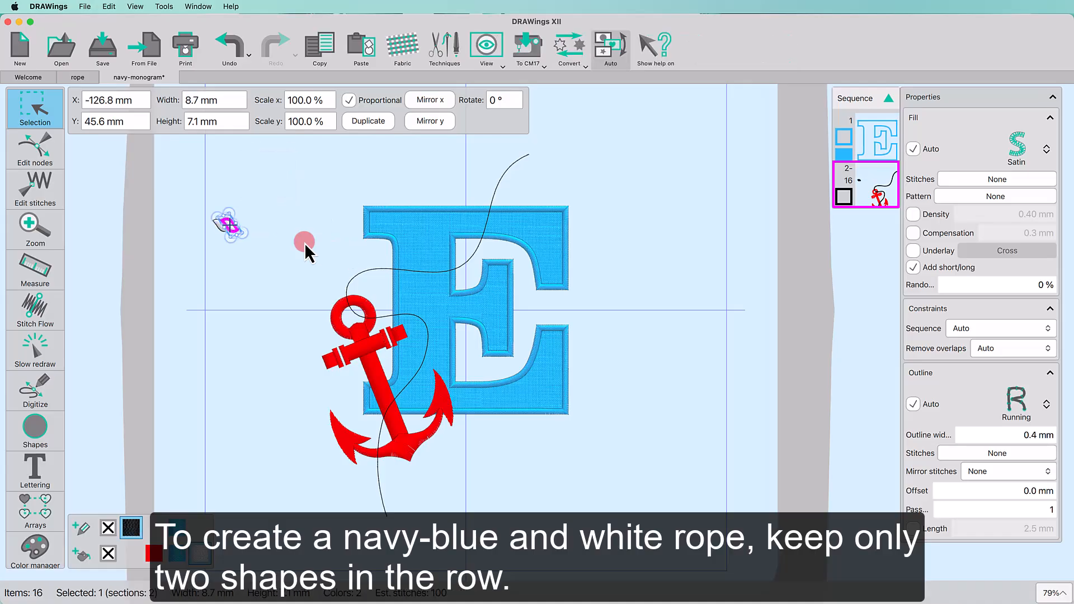
Remove the outline color from the two remaining strand shapes and deselect them.
{"action": "left_click_drag", "start_coordinate": [210, 203], "coordinate": [250, 269]}
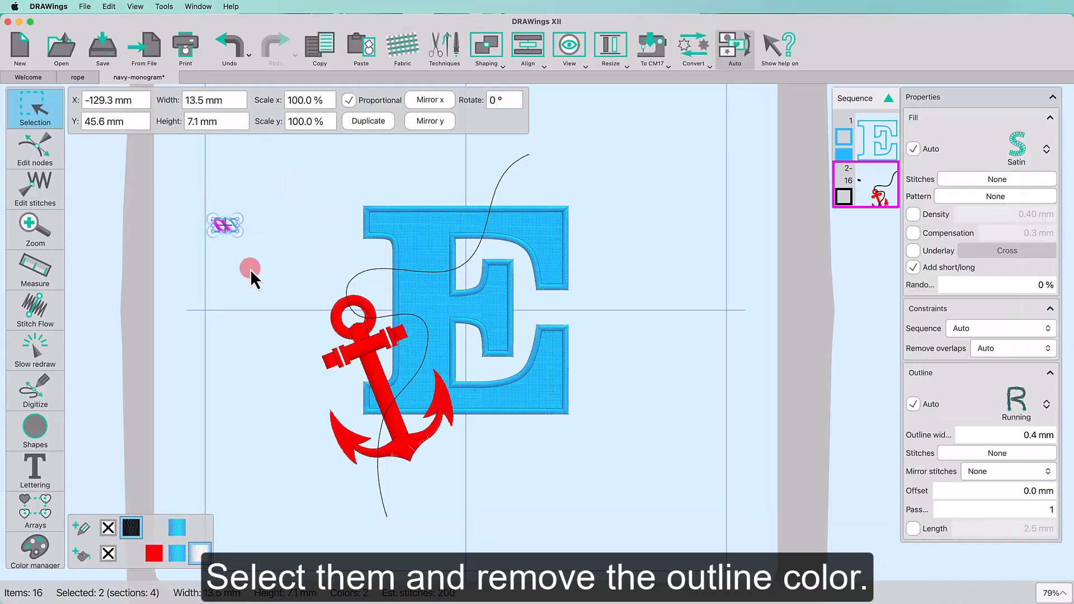
{"action": "left_click", "coordinate": [108, 527]}
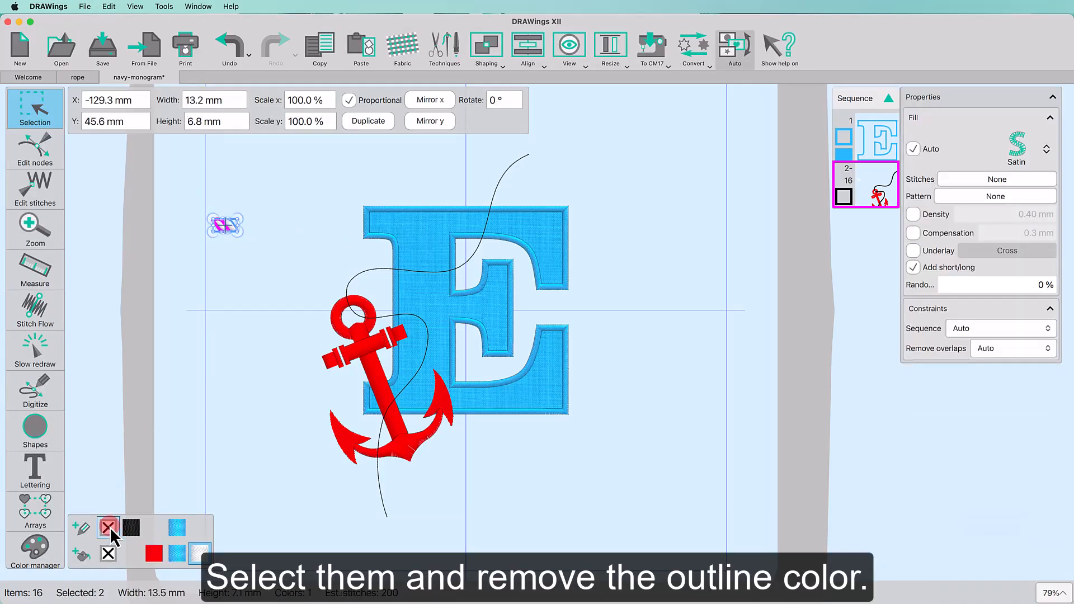
{"action": "left_click", "coordinate": [215, 429]}
Set a navy-blue fill color for the second strand shape, leaving the first one white.
{"action": "left_click", "coordinate": [229, 234]}
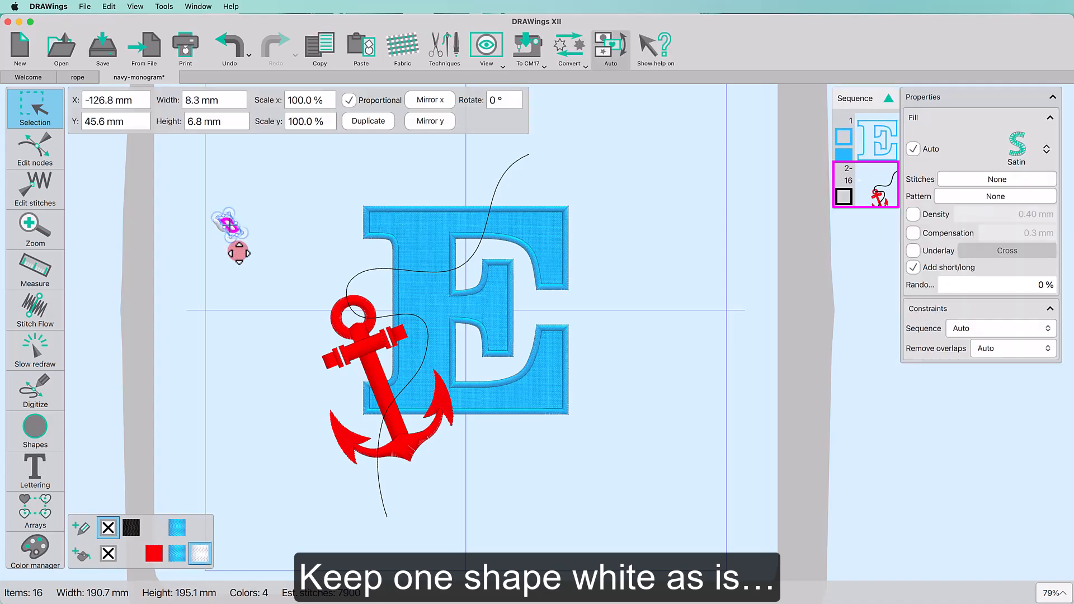
{"action": "left_click", "coordinate": [82, 556]}
{"action": "left_click", "coordinate": [129, 499]}
{"action": "left_click_drag", "start_coordinate": [243, 413], "coordinate": [242, 436]}
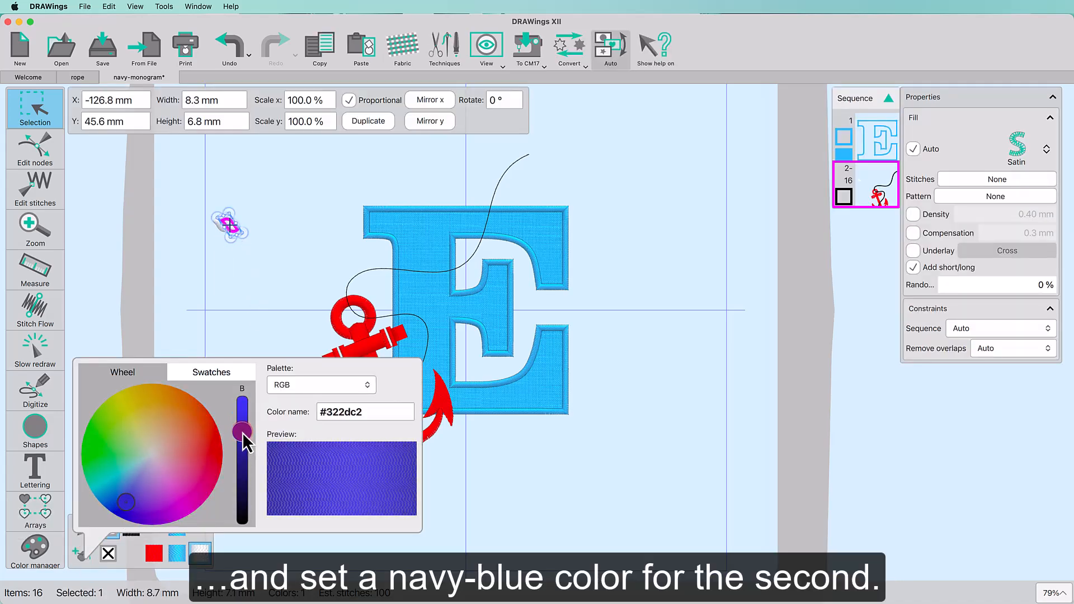
{"action": "left_click_drag", "start_coordinate": [127, 501], "coordinate": [120, 501]}
{"action": "left_click_drag", "start_coordinate": [243, 433], "coordinate": [243, 448]}
{"action": "left_click", "coordinate": [481, 480]}
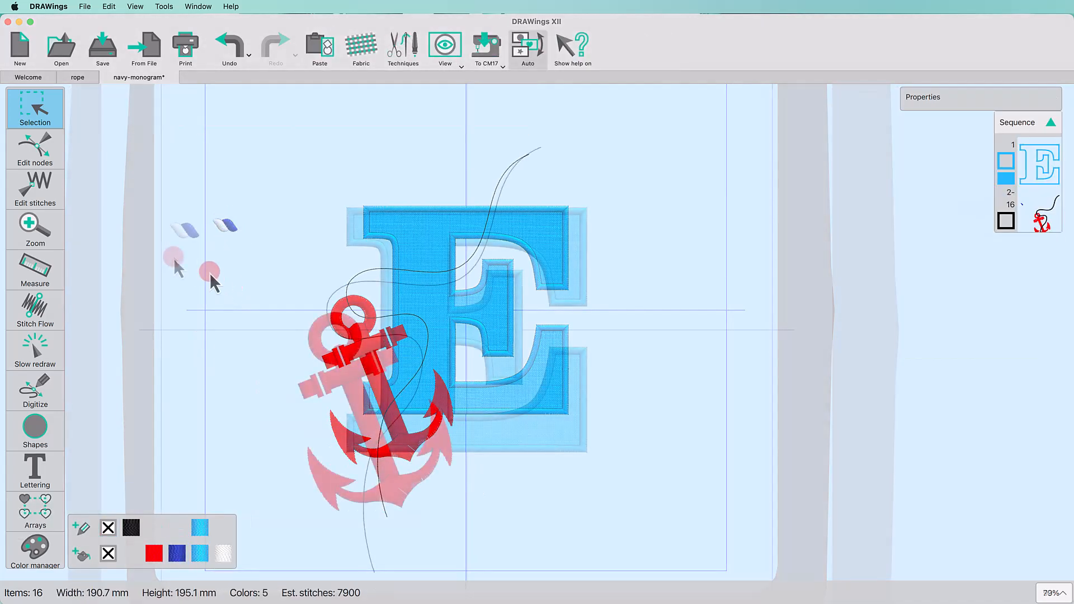
Create an outline array from the white and navy-blue strand shapes along the curved line.
{"action": "left_click_drag", "start_coordinate": [152, 210], "coordinate": [220, 254]}
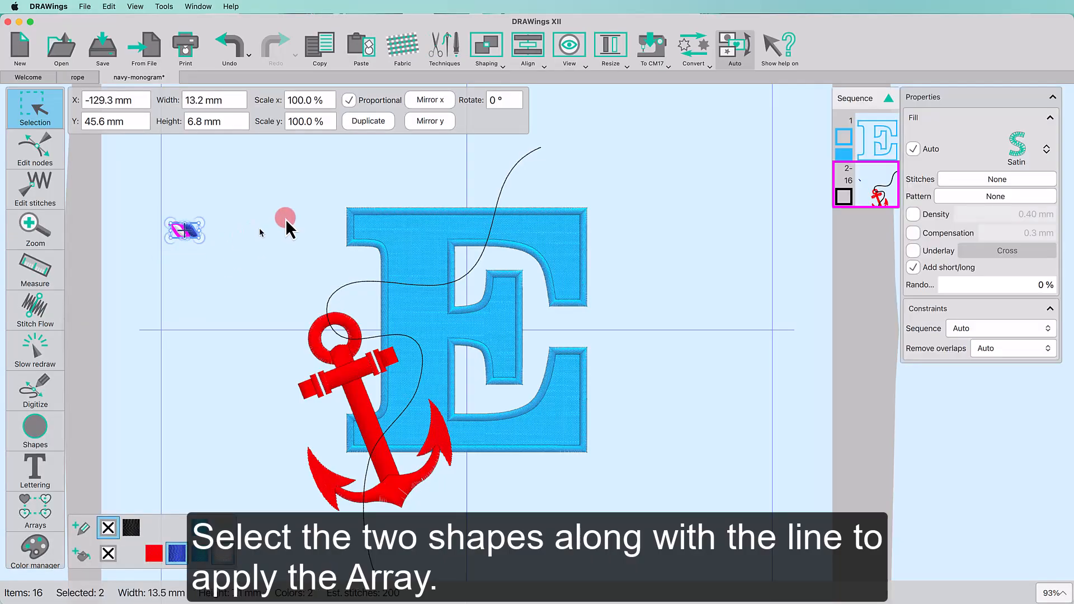
{"action": "left_click", "coordinate": [503, 181], "text": "shift"}
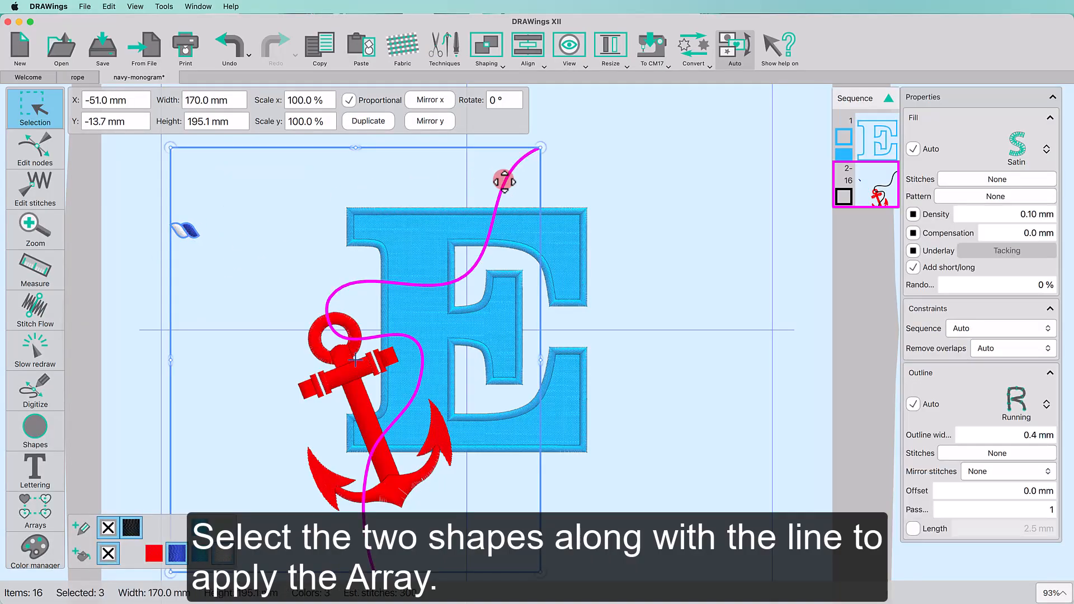
{"action": "right_click", "coordinate": [503, 180]}
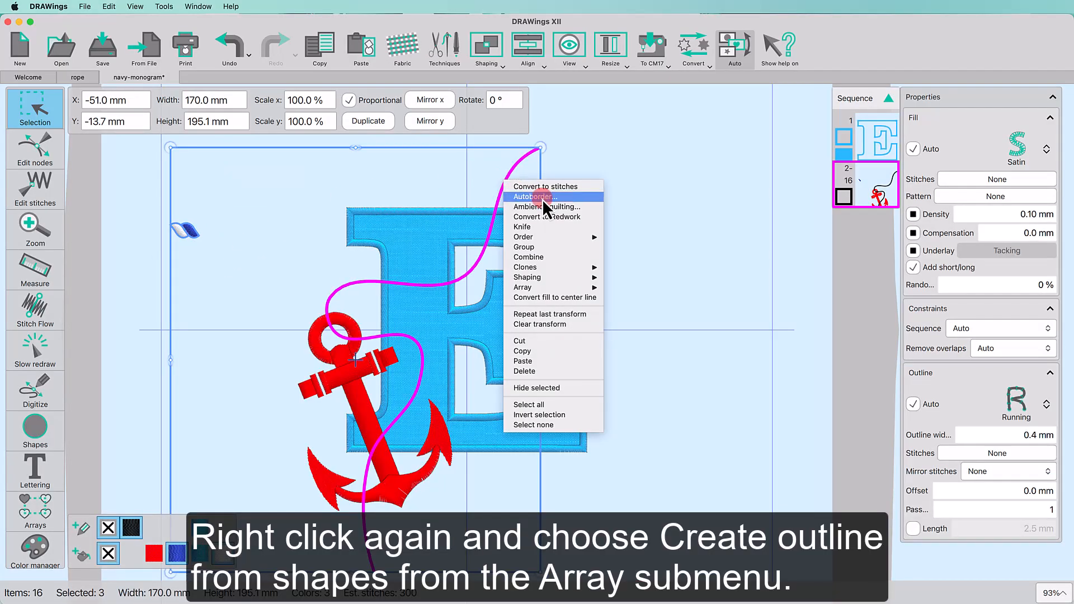
{"action": "mouse_move", "coordinate": [550, 290]}
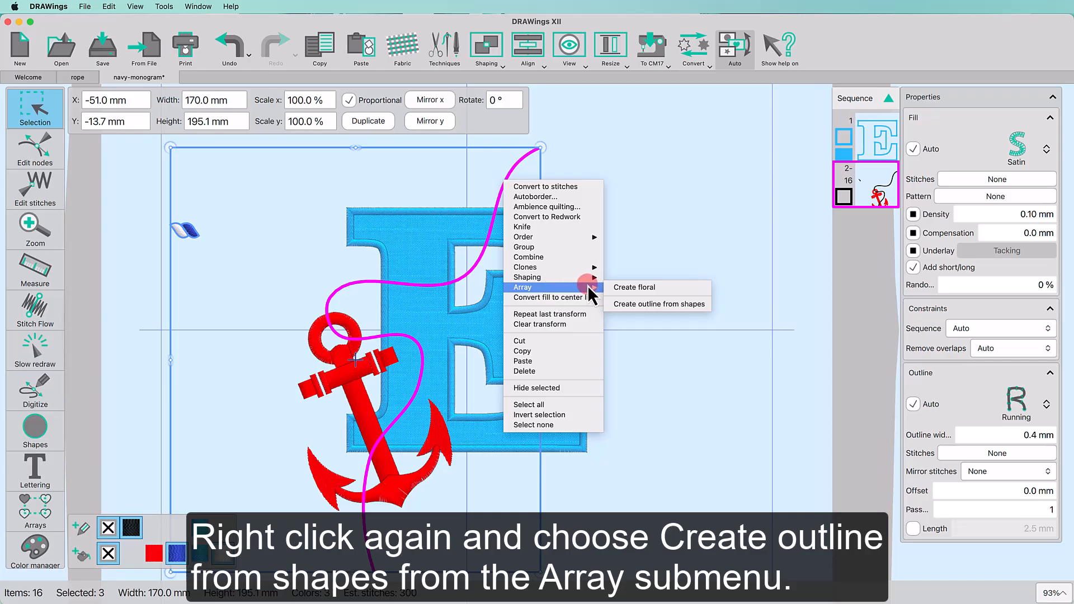
{"action": "left_click", "coordinate": [622, 308]}
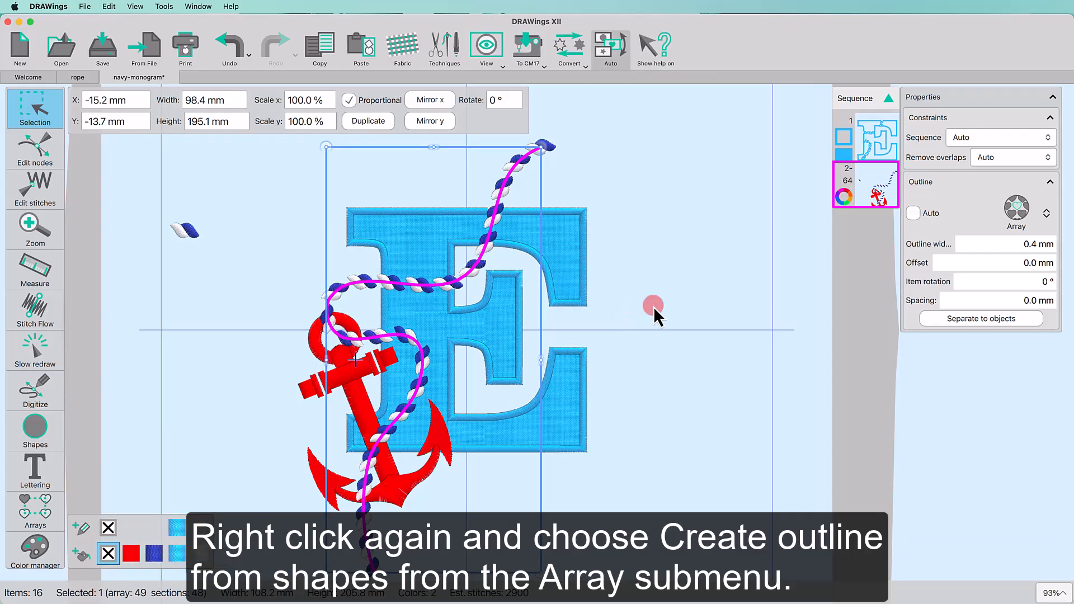
Set the rope array's spacing to -3.5 mm.
{"action": "left_click", "coordinate": [1000, 300]}
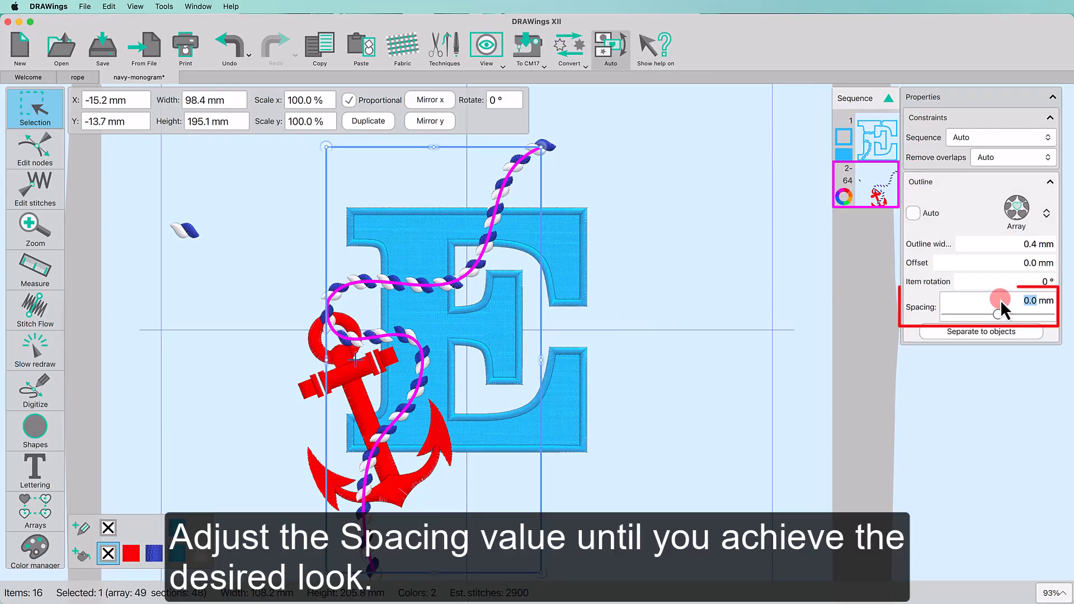
{"action": "type", "text": "-3"}
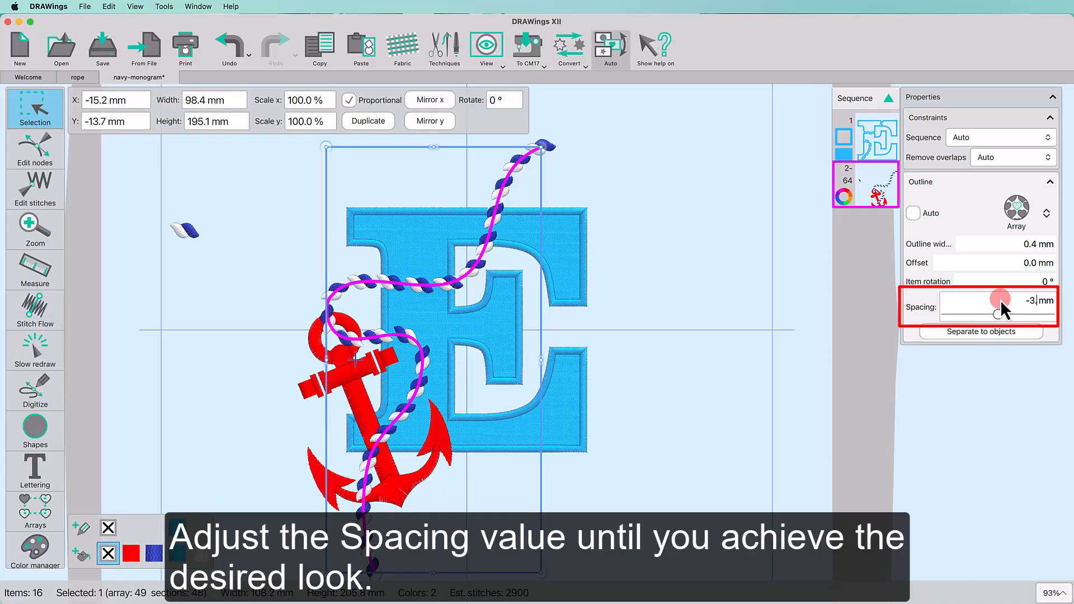
{"action": "key", "text": "Return"}
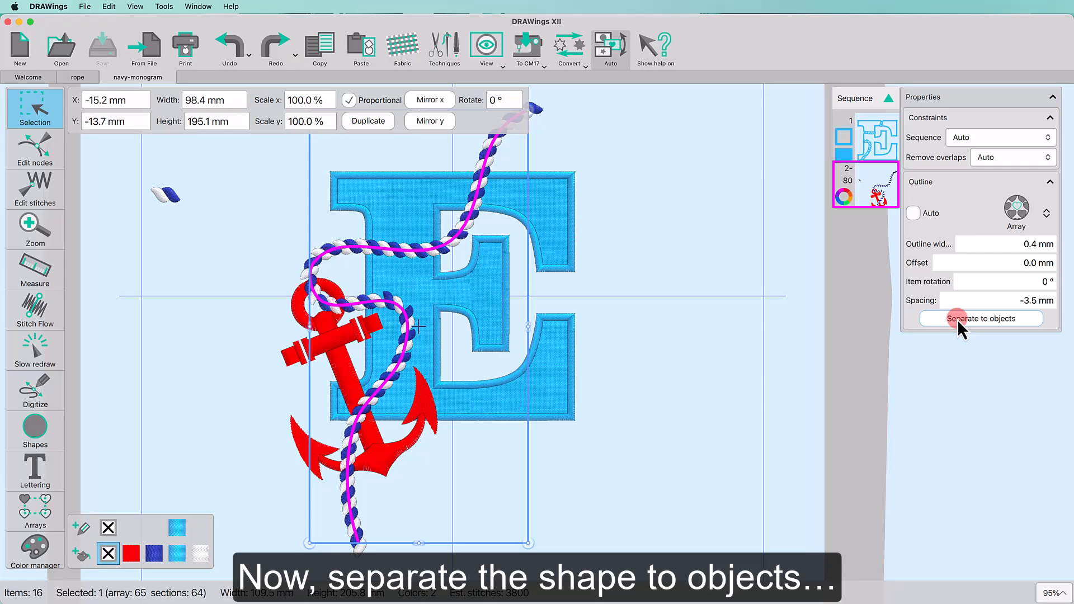
Separate the two-color rope array to objects and detach them from clones.
{"action": "left_click", "coordinate": [958, 320]}
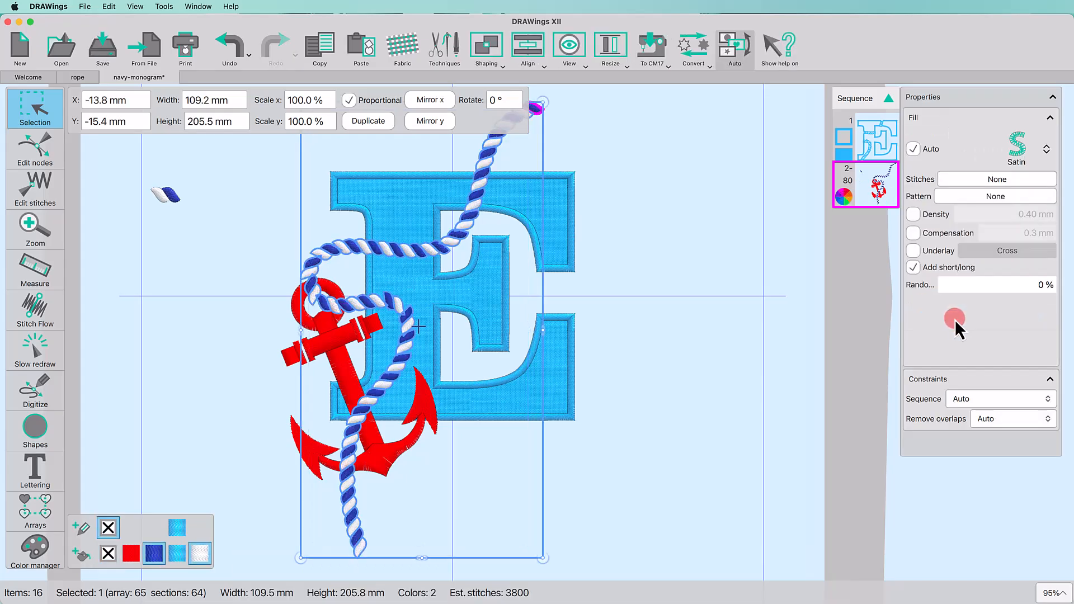
{"action": "right_click", "coordinate": [471, 215]}
{"action": "left_click", "coordinate": [515, 292]}
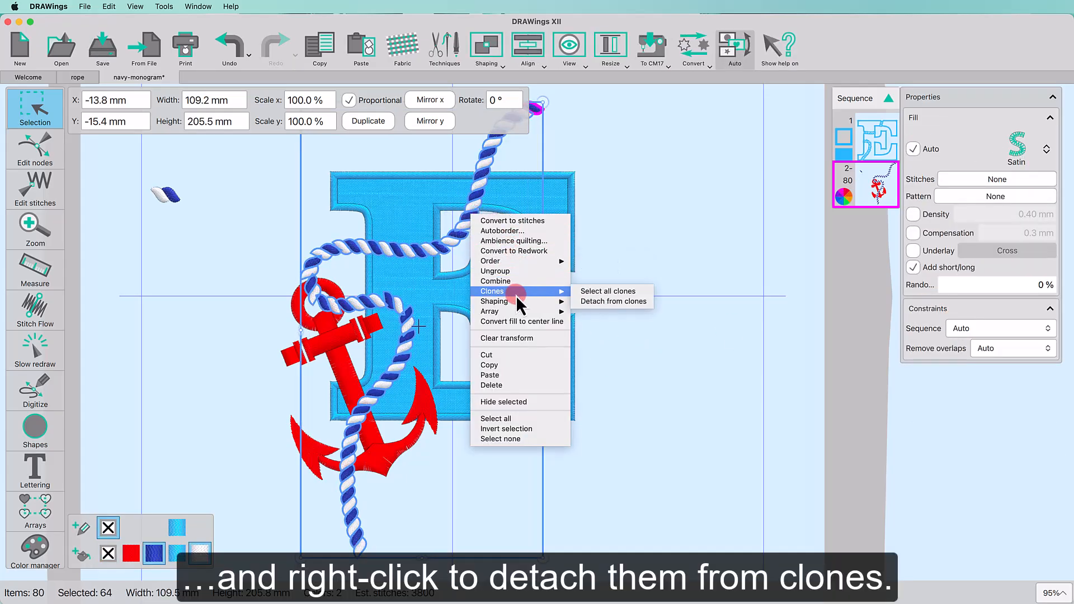
{"action": "left_click", "coordinate": [590, 303]}
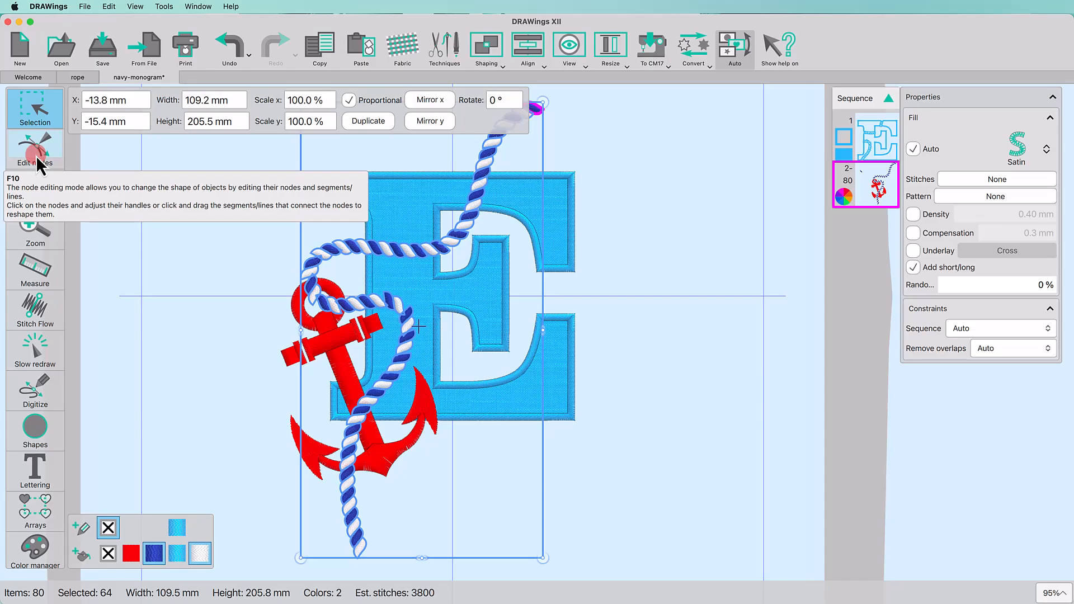
Edit the nodes of individual strands along the rope's upper part, from its free end down to the bend inside the letter.
{"action": "left_click", "coordinate": [36, 155]}
{"action": "scroll", "coordinate": [500, 152], "scroll_direction": "up", "scroll_amount": 3}
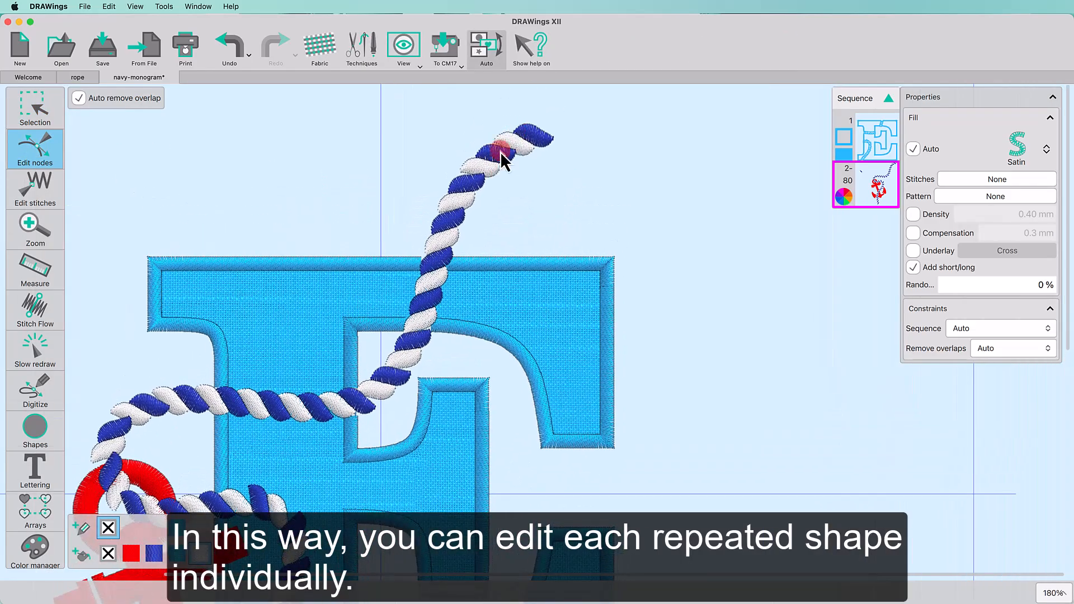
{"action": "scroll", "coordinate": [500, 152], "scroll_direction": "up", "scroll_amount": 2}
{"action": "left_click", "coordinate": [500, 152]}
{"action": "left_click", "coordinate": [465, 192]}
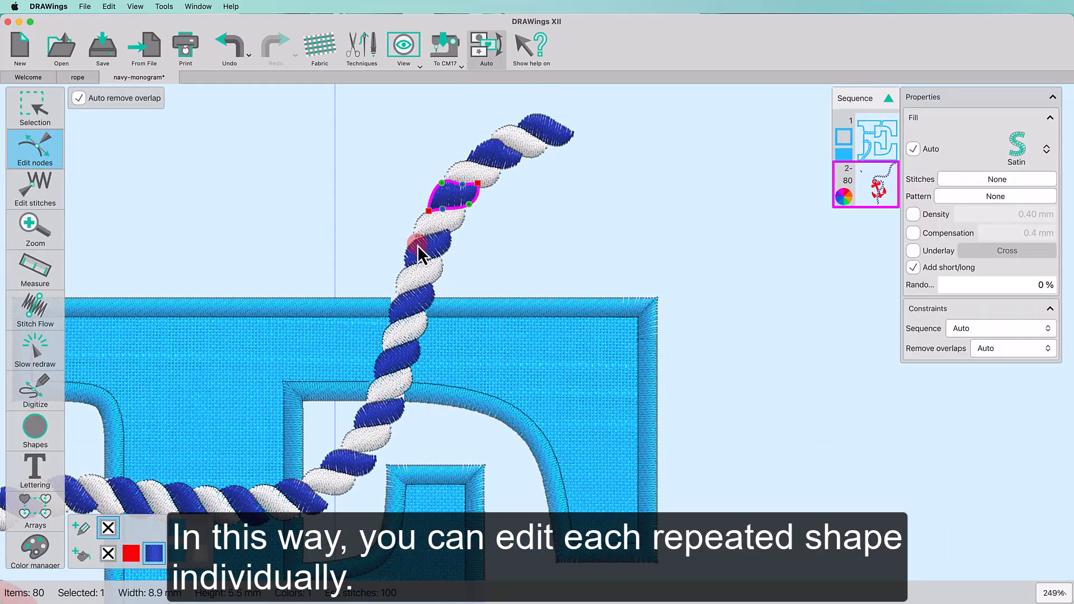
{"action": "left_click", "coordinate": [418, 245]}
{"action": "left_click", "coordinate": [385, 403]}
{"action": "left_click", "coordinate": [350, 461]}
{"action": "left_click", "coordinate": [305, 497]}
Reshape individual rope strands by their nodes around the anchor ring and the bend beside it.
{"action": "left_click_drag", "start_coordinate": [68, 499], "coordinate": [347, 385]}
{"action": "left_click", "coordinate": [295, 385]}
{"action": "left_click", "coordinate": [239, 413]}
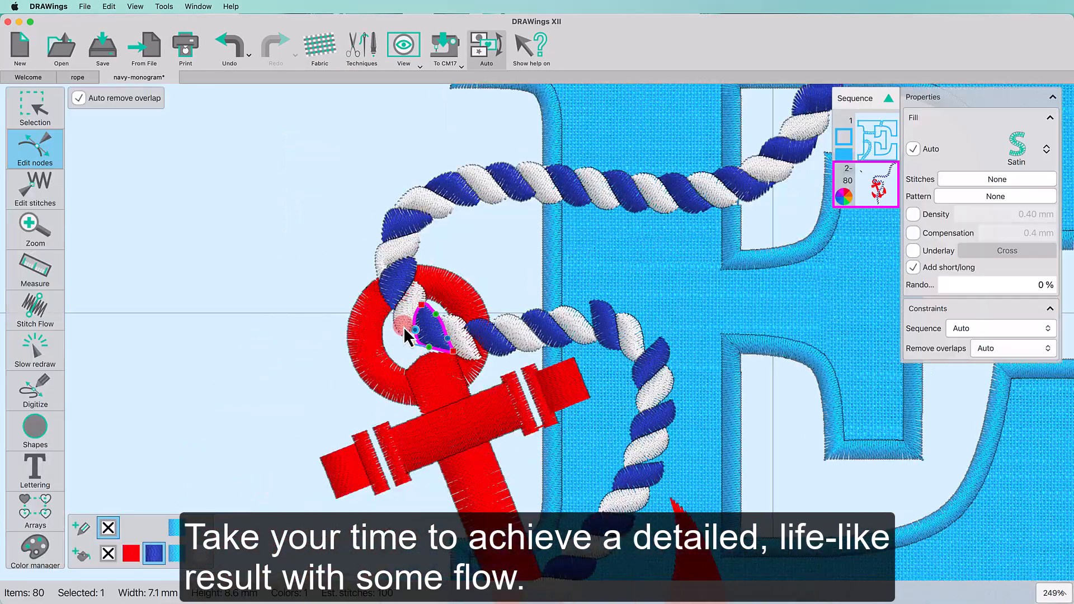
{"action": "left_click", "coordinate": [589, 308]}
{"action": "left_click", "coordinate": [659, 336]}
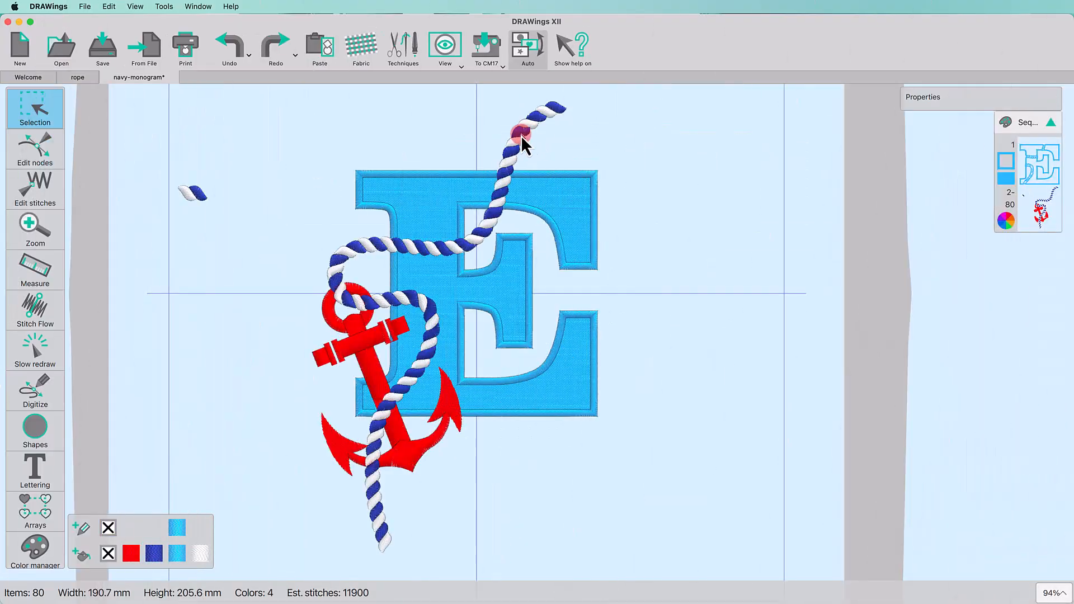
Set Remove overlaps to Never for the whole rope line.
{"action": "left_click", "coordinate": [519, 136]}
{"action": "left_click", "coordinate": [929, 309]}
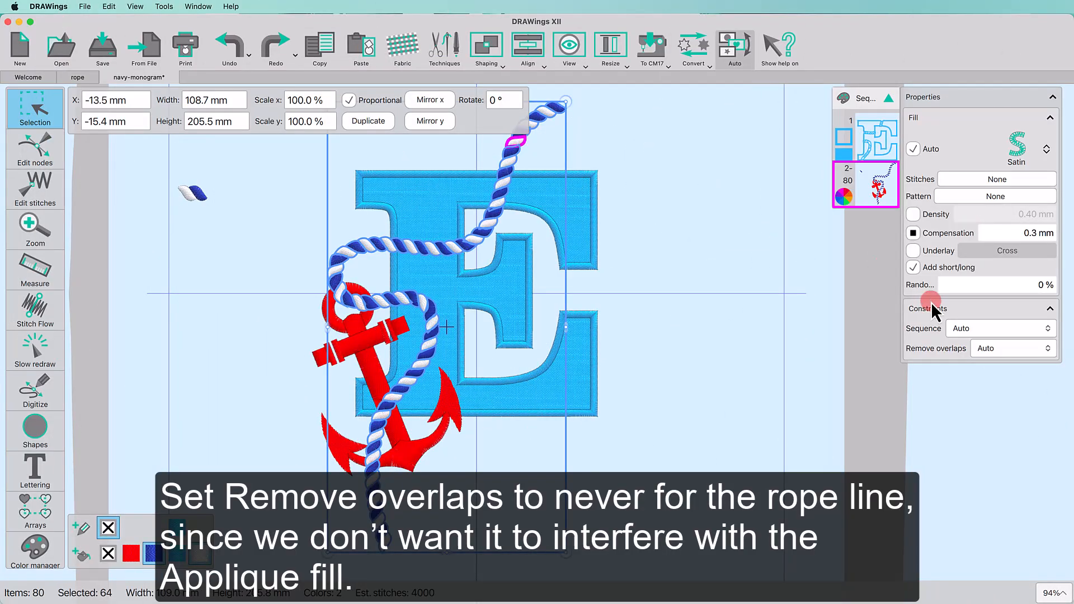
{"action": "left_click", "coordinate": [992, 354]}
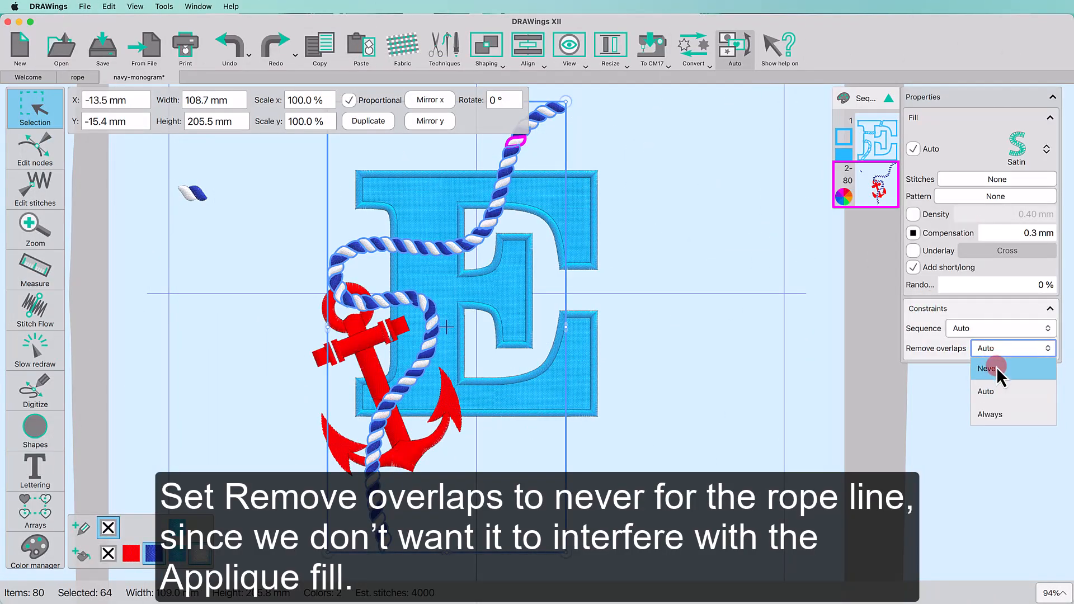
{"action": "left_click", "coordinate": [996, 367]}
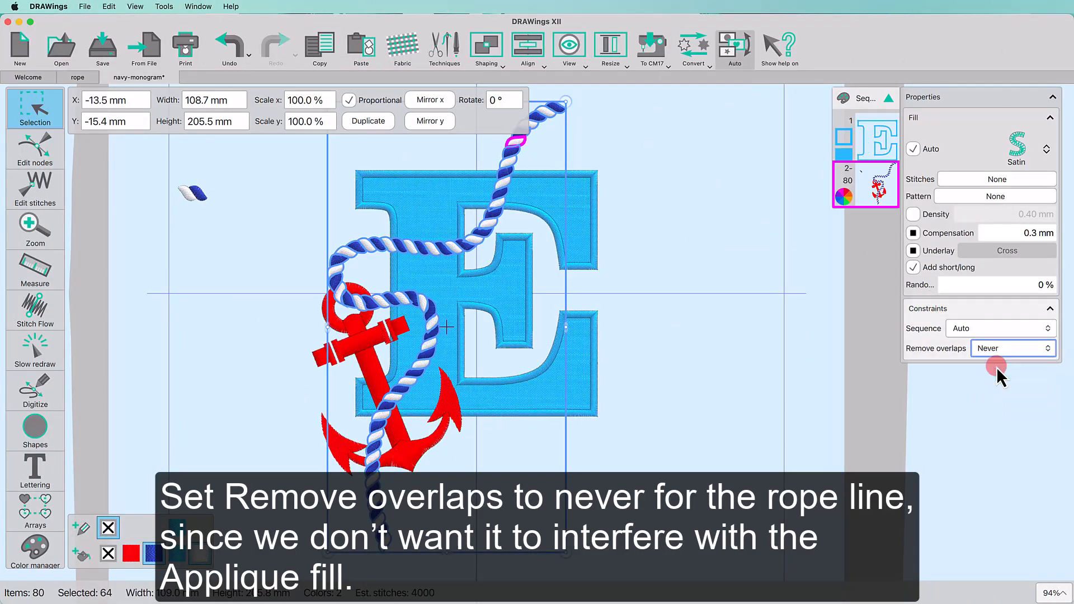
{"action": "left_click", "coordinate": [702, 364]}
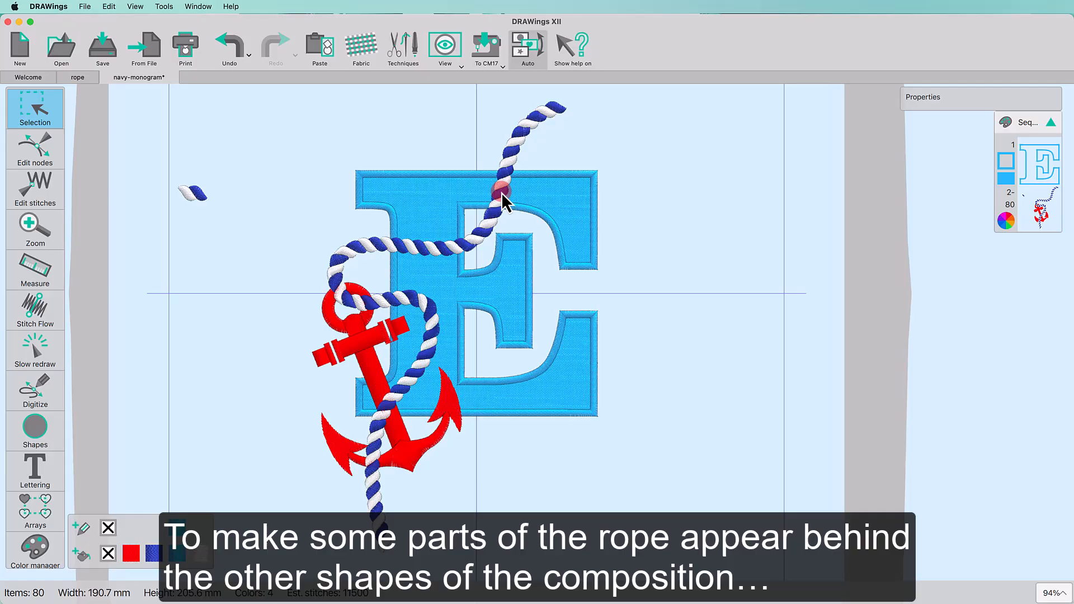
Ungroup the rope line into separate strand segments.
{"action": "left_click", "coordinate": [502, 192]}
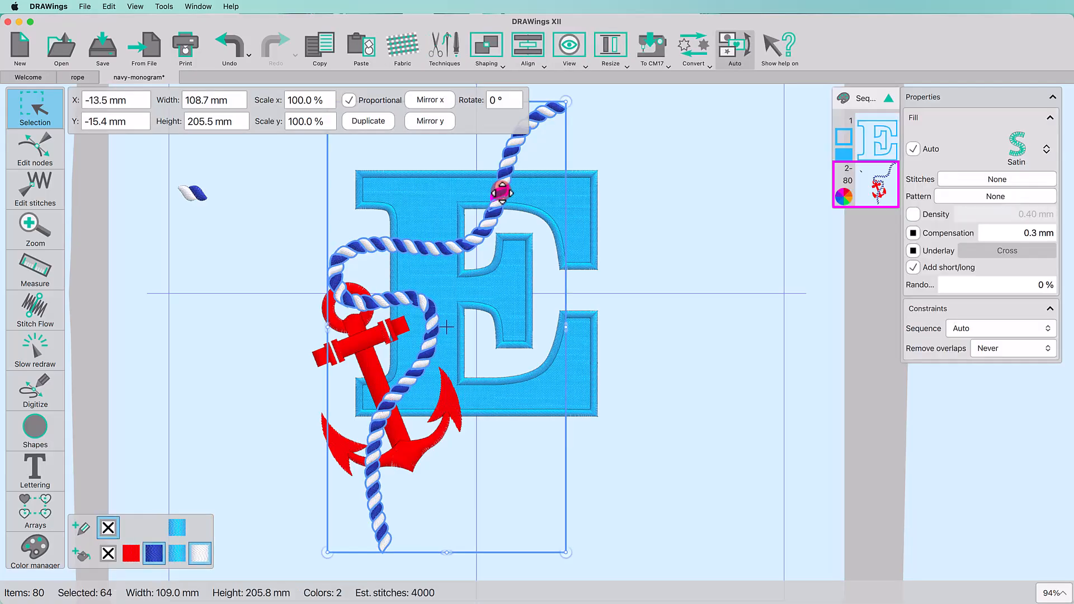
{"action": "right_click", "coordinate": [501, 193]}
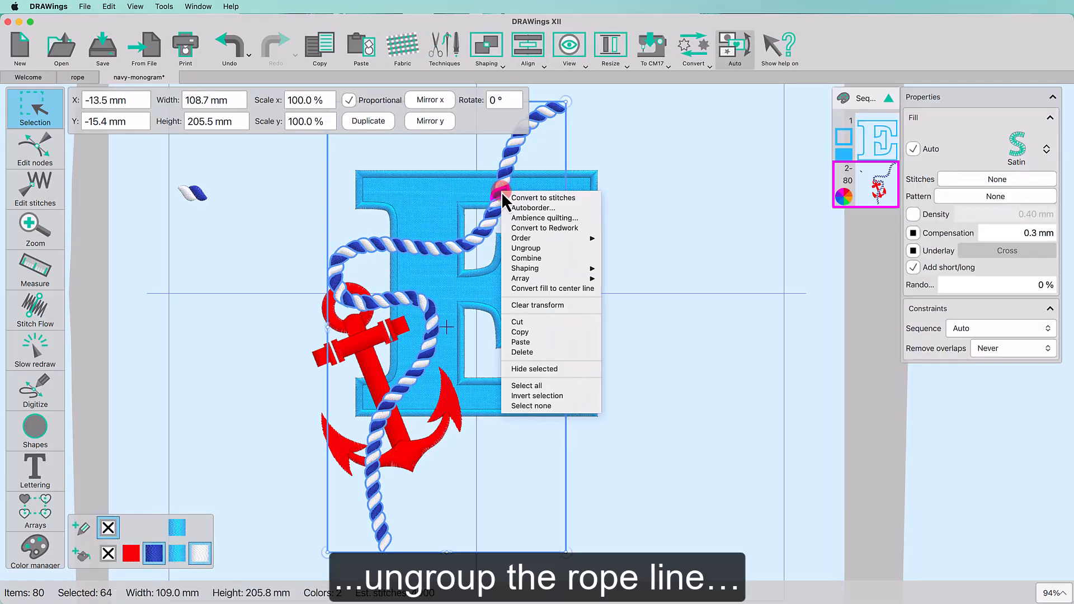
{"action": "left_click", "coordinate": [533, 249]}
{"action": "left_click", "coordinate": [656, 236]}
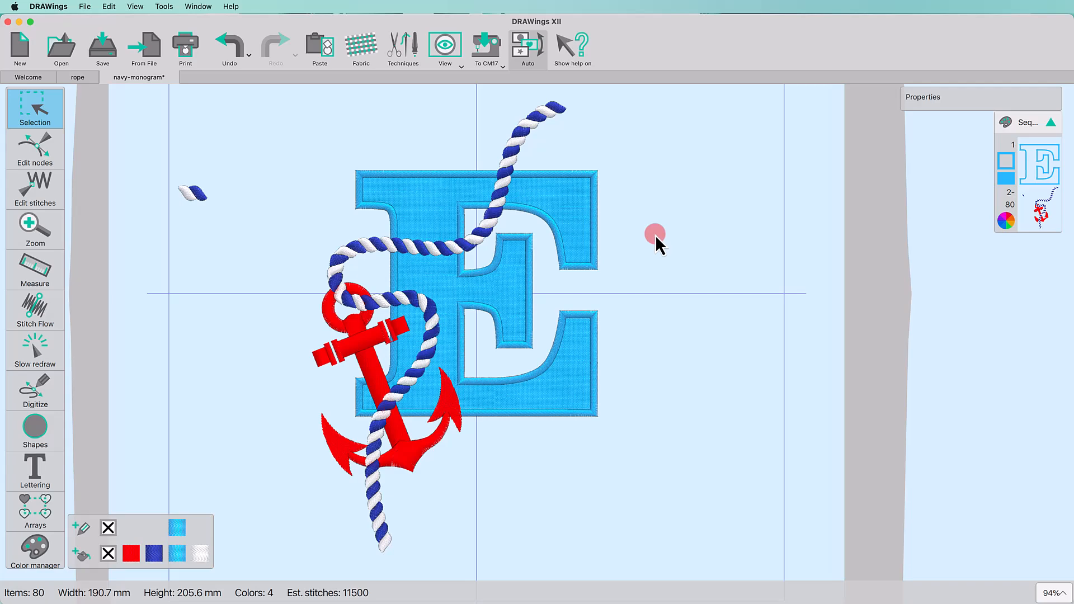
Delete the three rope segments that cross the upper bar of the letter E.
{"action": "left_click", "coordinate": [507, 182]}
{"action": "key", "text": "Delete"}
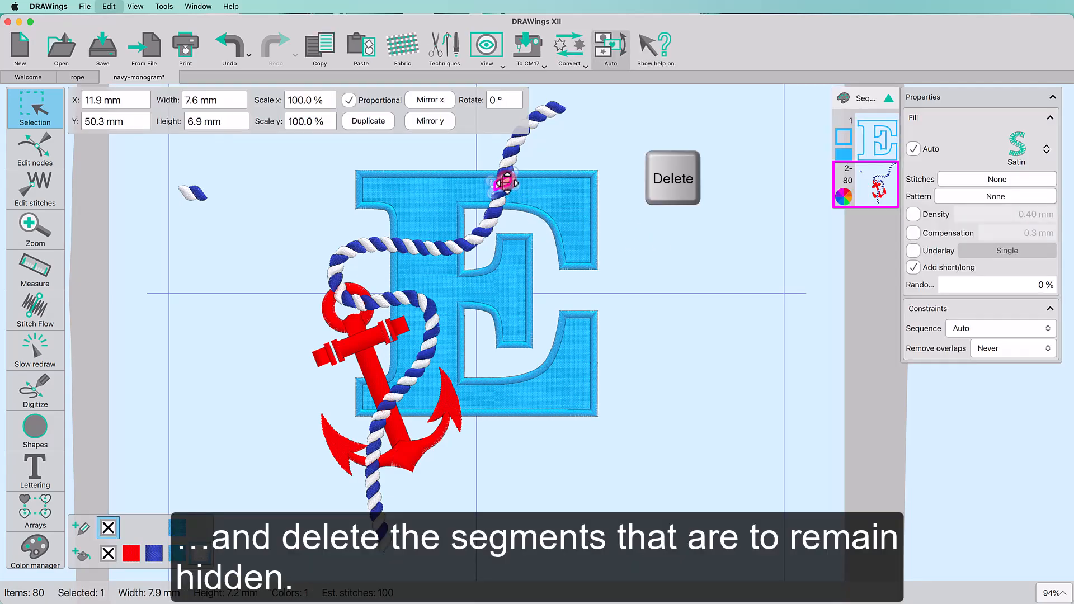
{"action": "key", "text": "Delete"}
{"action": "key", "text": "Delete"}
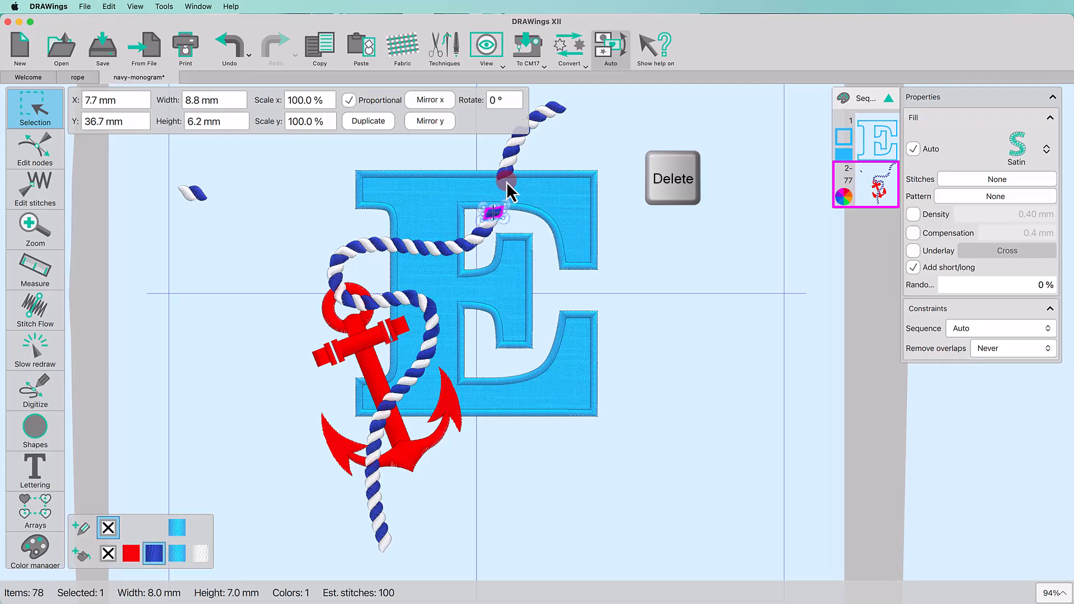
{"action": "left_click", "coordinate": [637, 216]}
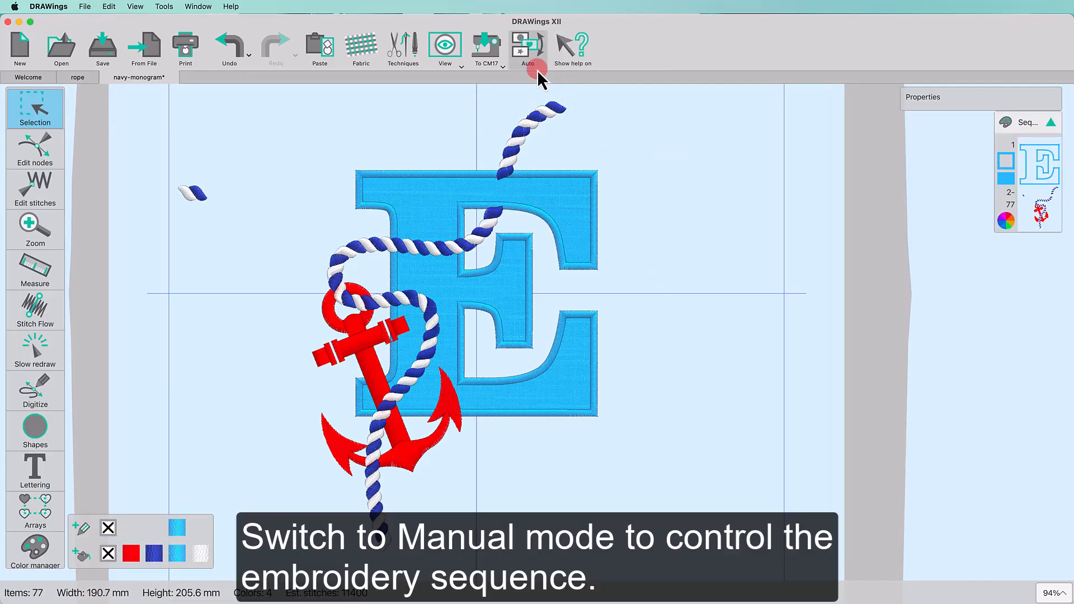
Switch to Manual mode and delete the two items without color and the spare strand pair beside the design.
{"action": "left_click", "coordinate": [525, 51]}
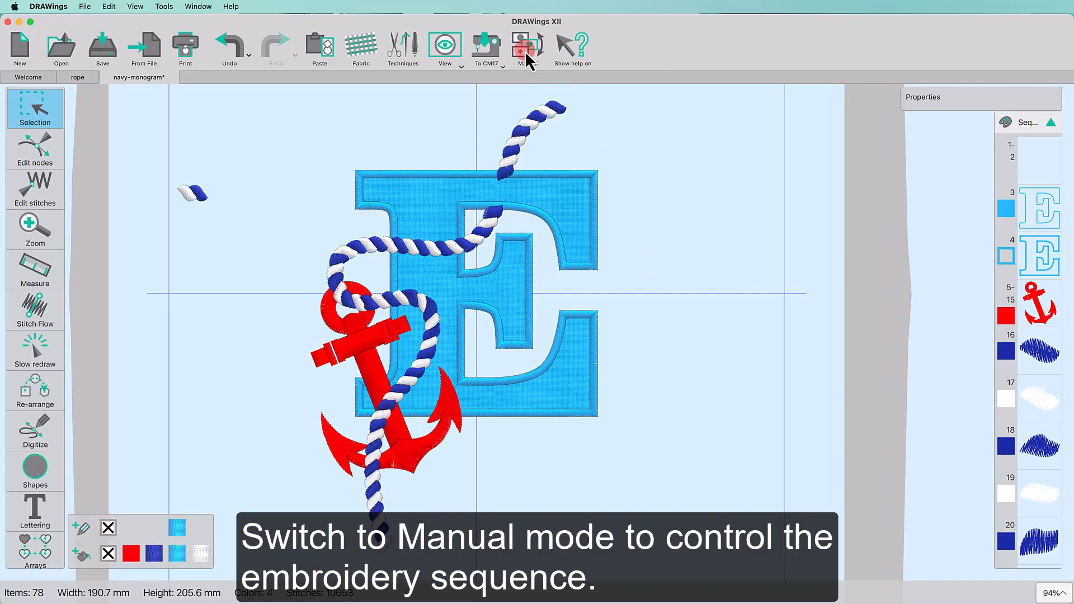
{"action": "left_click", "coordinate": [1032, 169]}
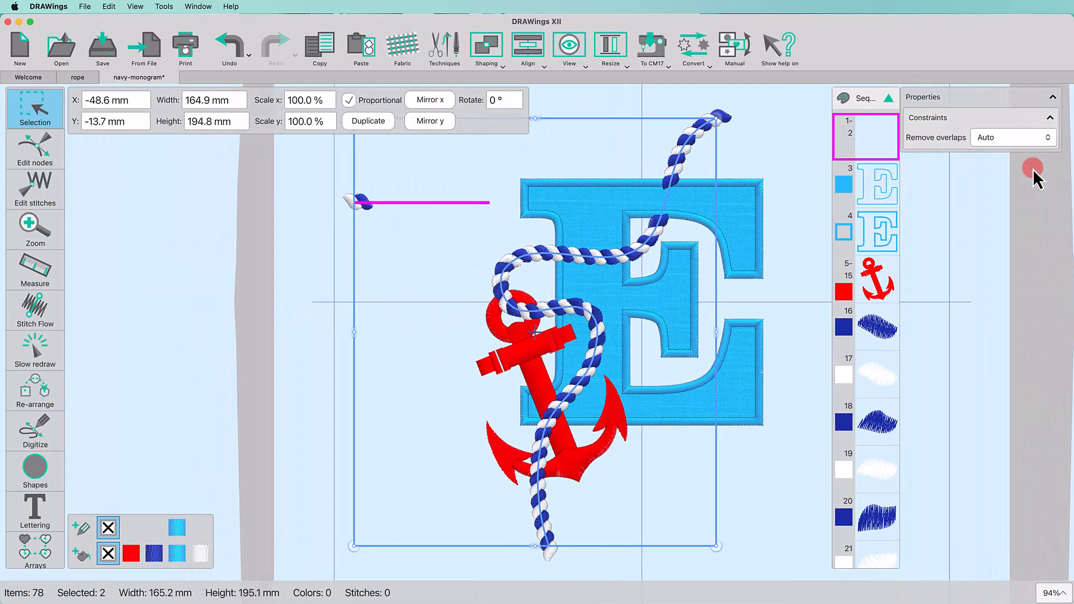
{"action": "key", "text": "Delete"}
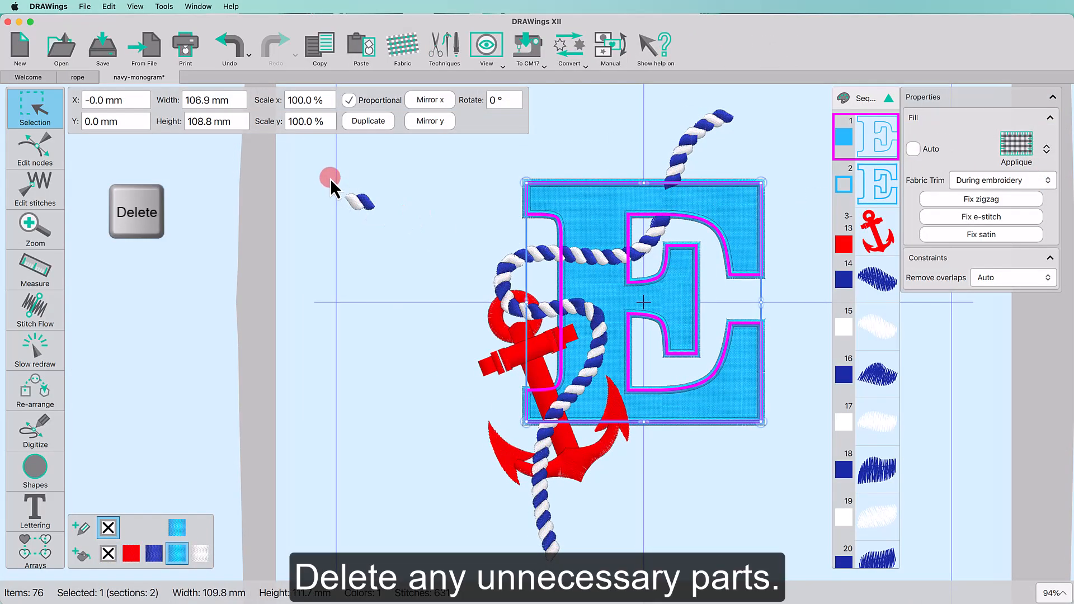
{"action": "left_click", "coordinate": [358, 200]}
{"action": "key", "text": "Delete"}
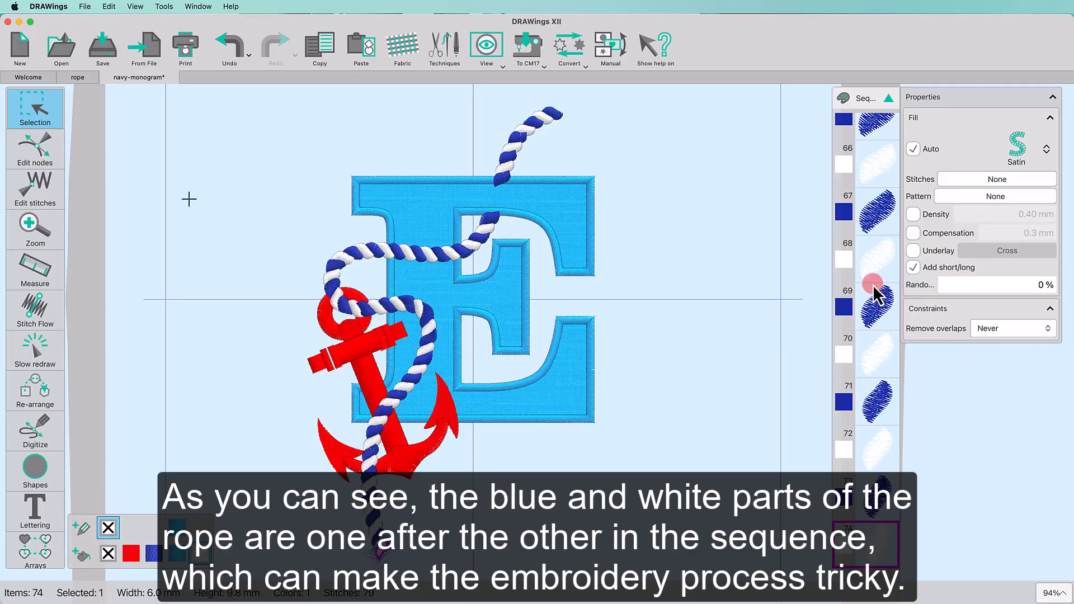
Select all the white rope parts by color and join them together at the first white shape in the embroidery sequence.
{"action": "scroll", "coordinate": [874, 289], "scroll_direction": "up", "scroll_amount": 15}
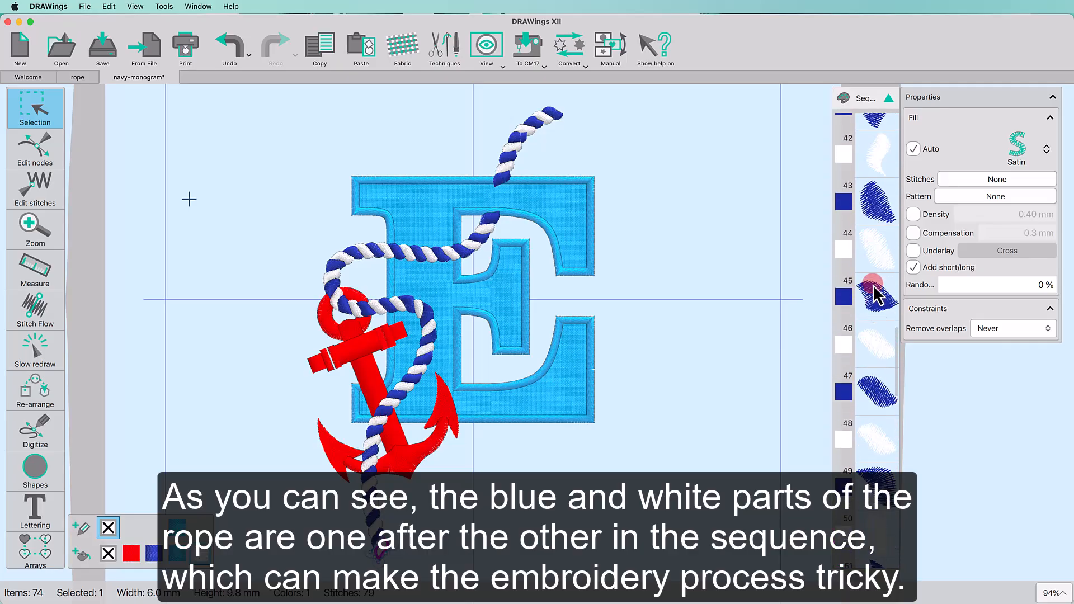
{"action": "scroll", "coordinate": [874, 291], "scroll_direction": "up", "scroll_amount": 5}
{"action": "scroll", "coordinate": [873, 284], "scroll_direction": "up", "scroll_amount": 15}
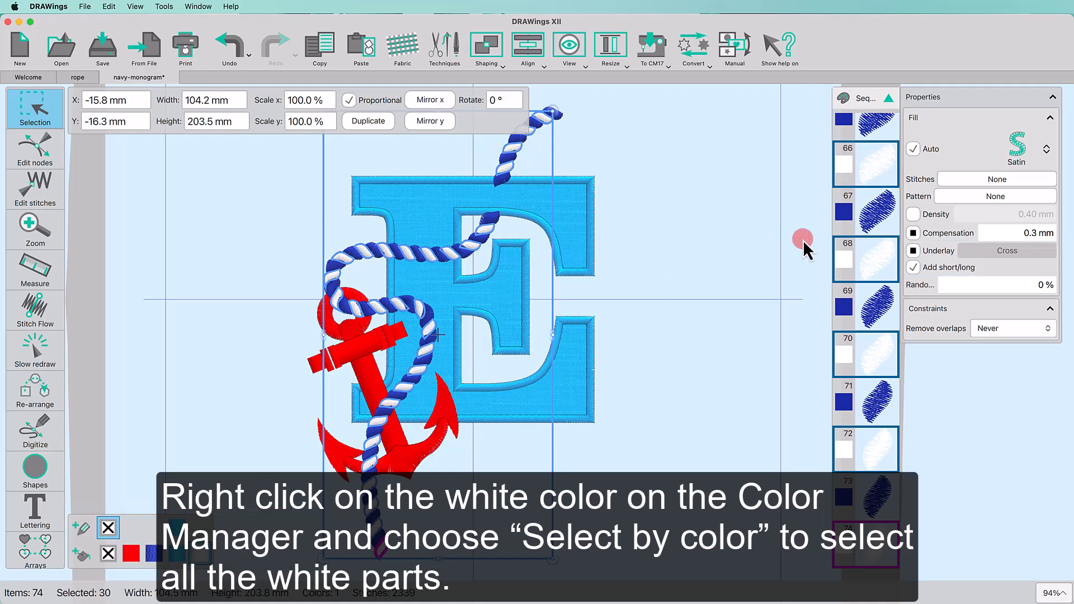
{"action": "scroll", "coordinate": [863, 251], "scroll_direction": "up", "scroll_amount": 20}
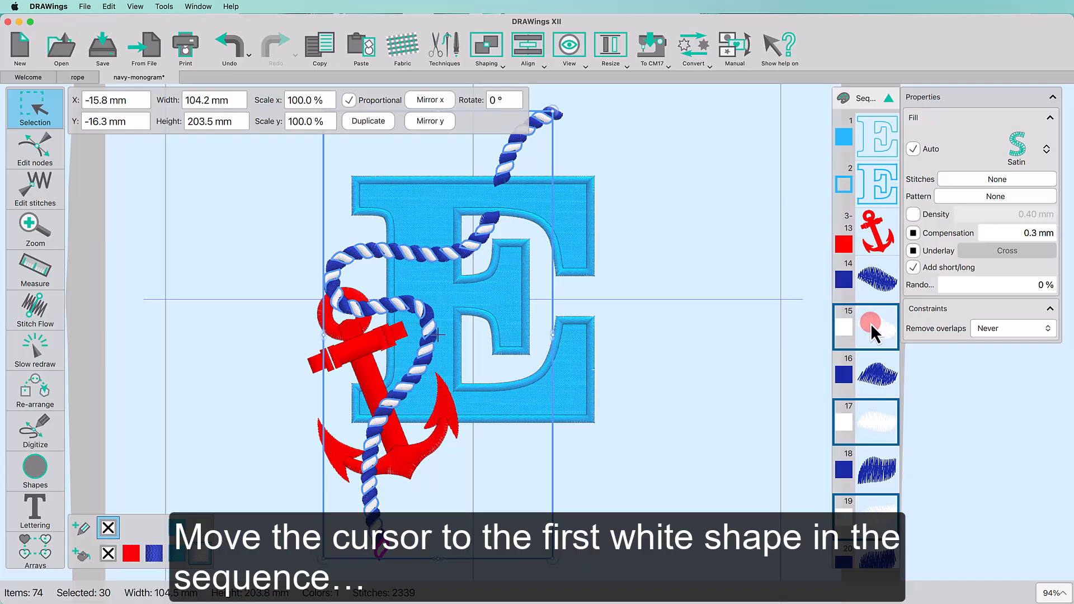
{"action": "right_click", "coordinate": [841, 331]}
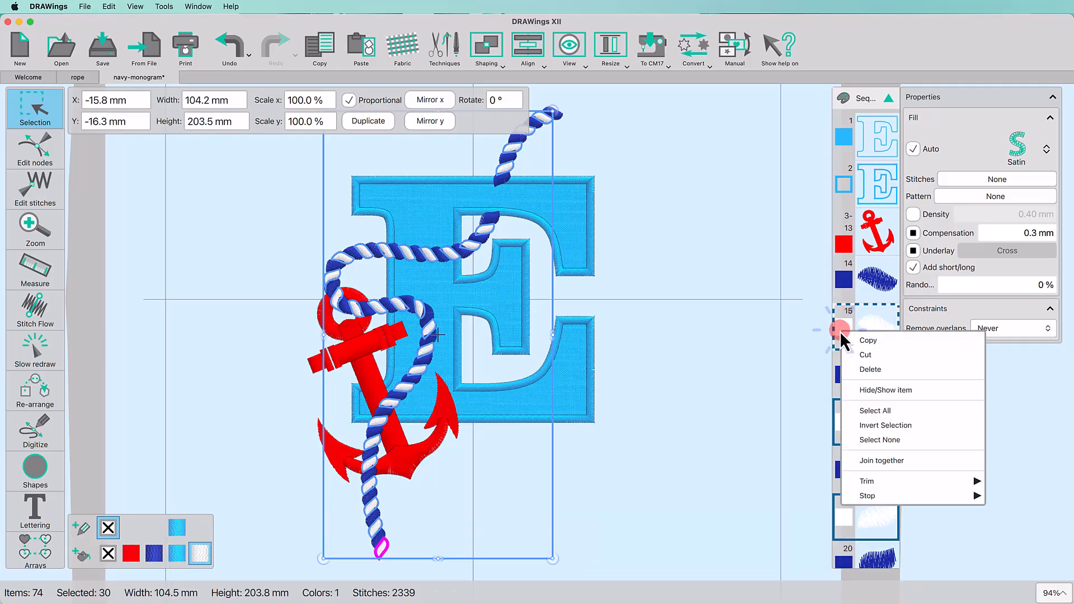
{"action": "left_click", "coordinate": [871, 455]}
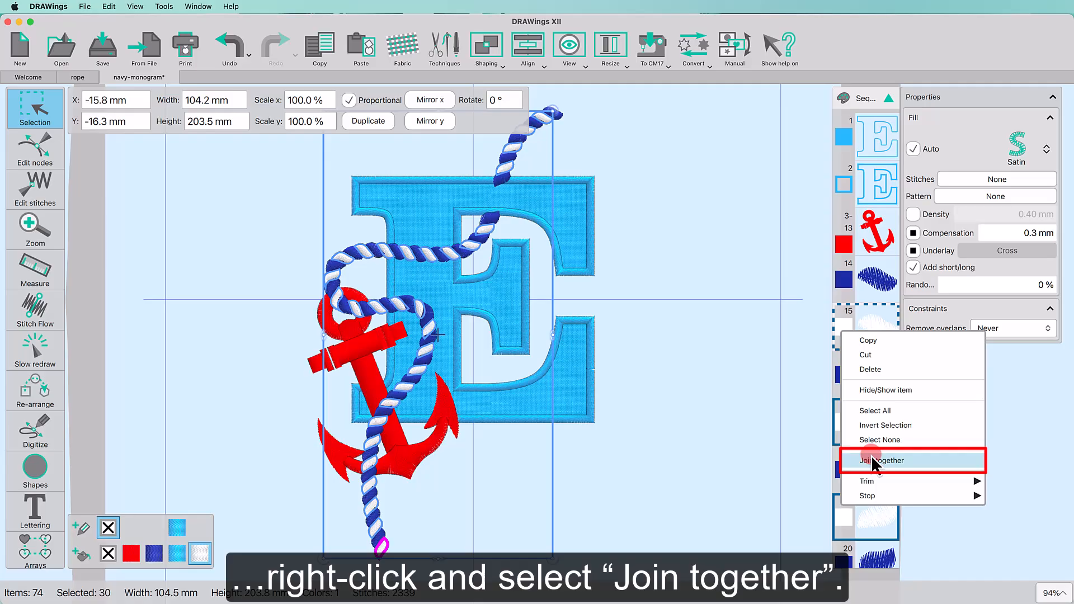
{"action": "left_click", "coordinate": [871, 457]}
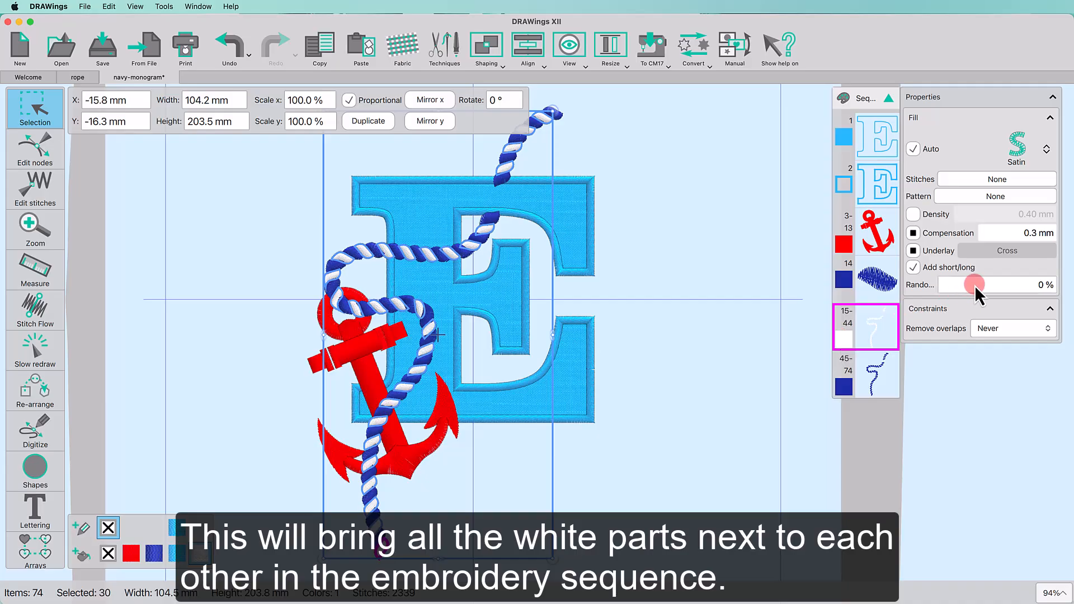
Move the single blue strand next to the other blue rope parts in the embroidery sequence.
{"action": "key", "text": "Escape"}
{"action": "left_click", "coordinate": [1031, 309]}
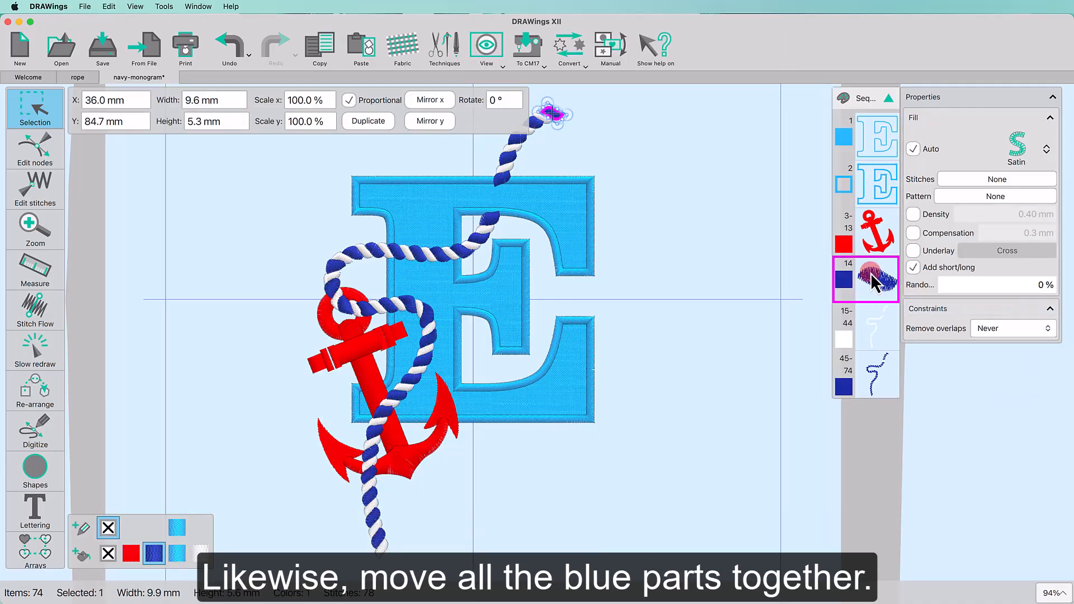
{"action": "left_click_drag", "start_coordinate": [870, 274], "coordinate": [876, 361]}
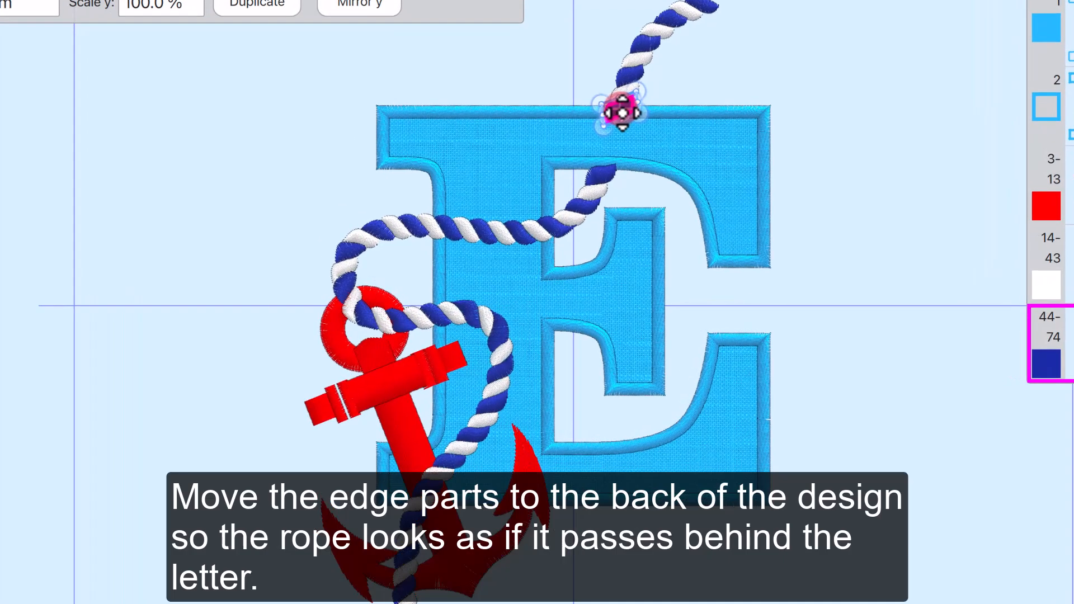
Send the two blue strands at the edges of the rope gap to the back of the design, behind the letter.
{"action": "left_click", "coordinate": [608, 177]}
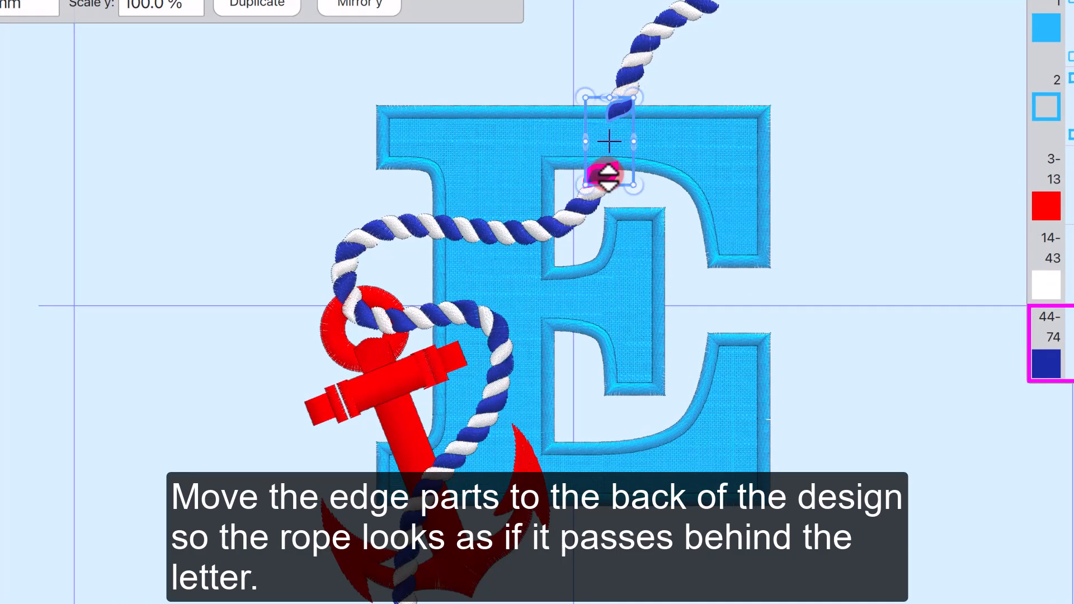
{"action": "right_click", "coordinate": [597, 177]}
{"action": "left_click", "coordinate": [653, 251]}
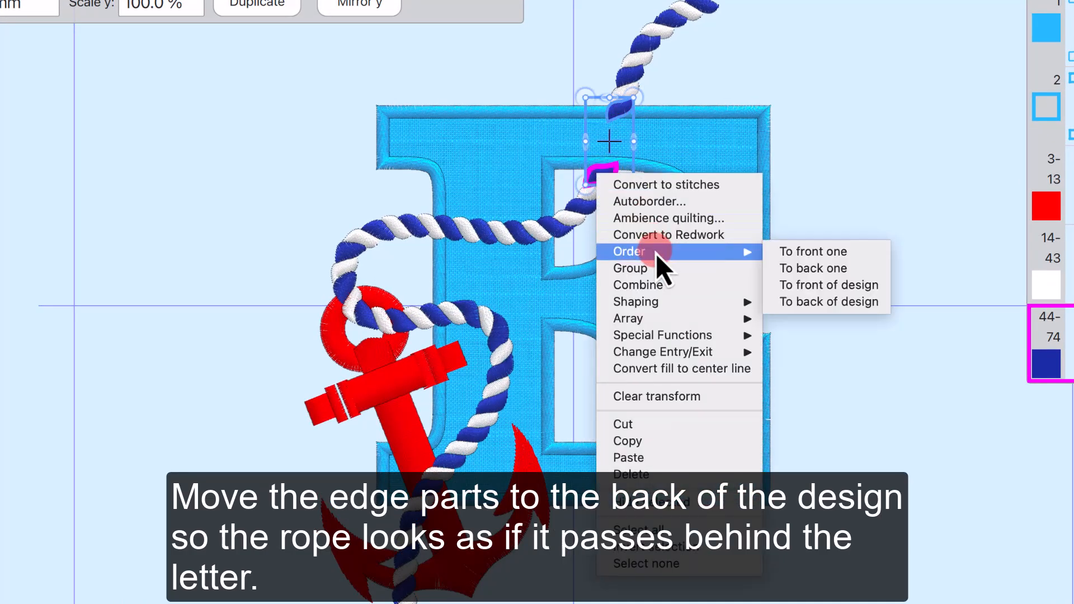
{"action": "left_click", "coordinate": [831, 302]}
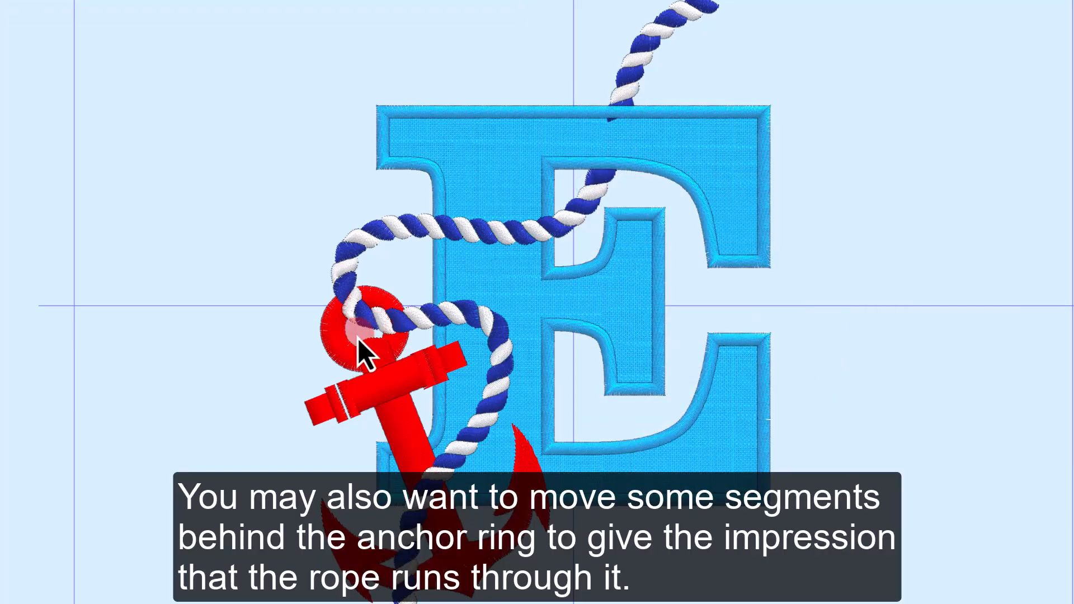
Send the three adjacent rope segments over the anchor ring's outer side, nearest the letter, to the back of the design.
{"action": "scroll", "coordinate": [358, 337], "scroll_direction": "up", "scroll_amount": 3}
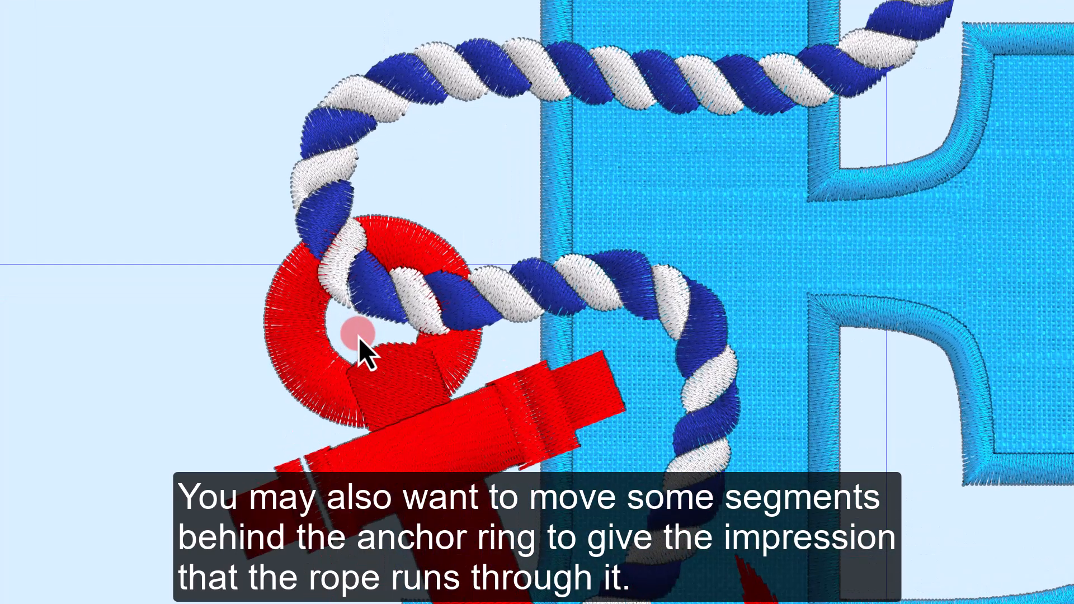
{"action": "left_click", "coordinate": [414, 312]}
{"action": "left_click", "coordinate": [463, 318], "text": "shift"}
{"action": "left_click", "coordinate": [518, 313], "text": "shift"}
{"action": "right_click", "coordinate": [478, 305]}
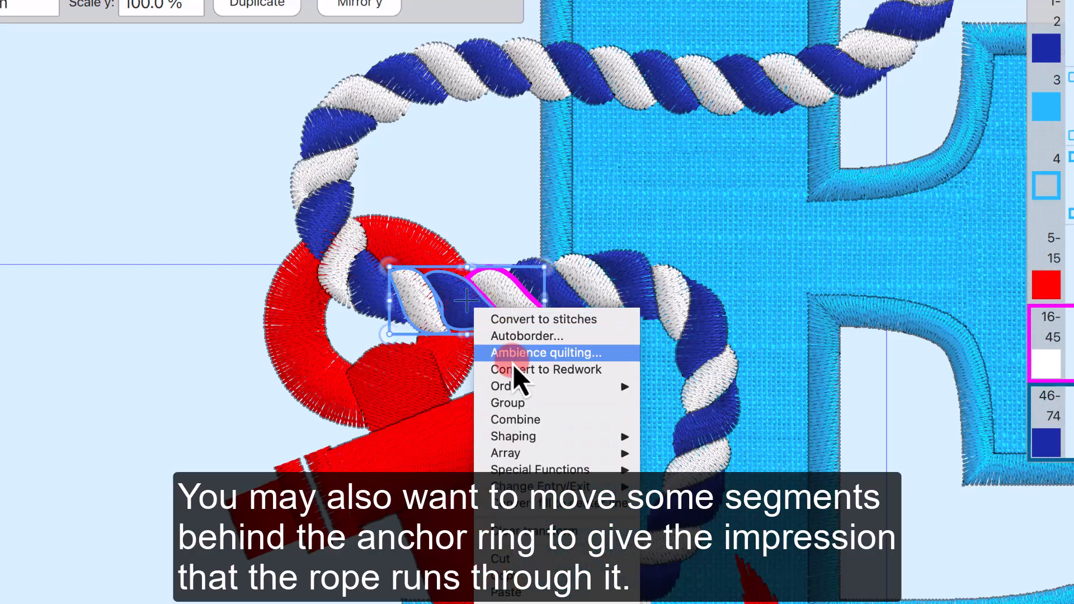
{"action": "left_click", "coordinate": [675, 419]}
{"action": "left_click", "coordinate": [264, 387]}
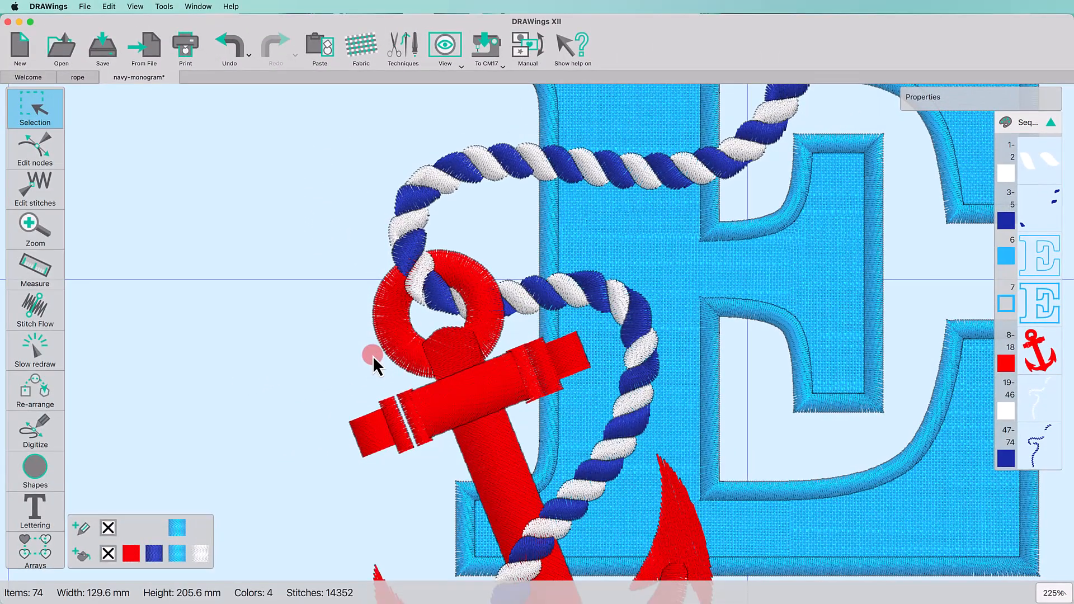
Ungroup the red anchor into its separate parts.
{"action": "scroll", "coordinate": [543, 300], "scroll_direction": "down", "scroll_amount": 3}
{"action": "left_click", "coordinate": [711, 454]}
{"action": "left_click", "coordinate": [466, 265]}
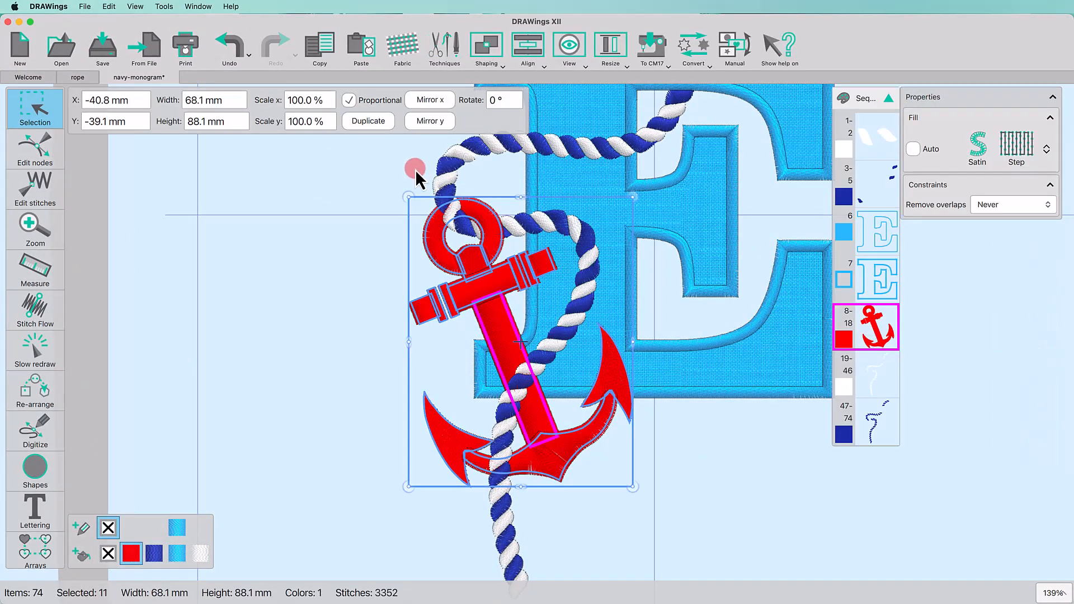
{"action": "right_click", "coordinate": [415, 170]}
{"action": "left_click", "coordinate": [454, 228]}
{"action": "left_click", "coordinate": [304, 317]}
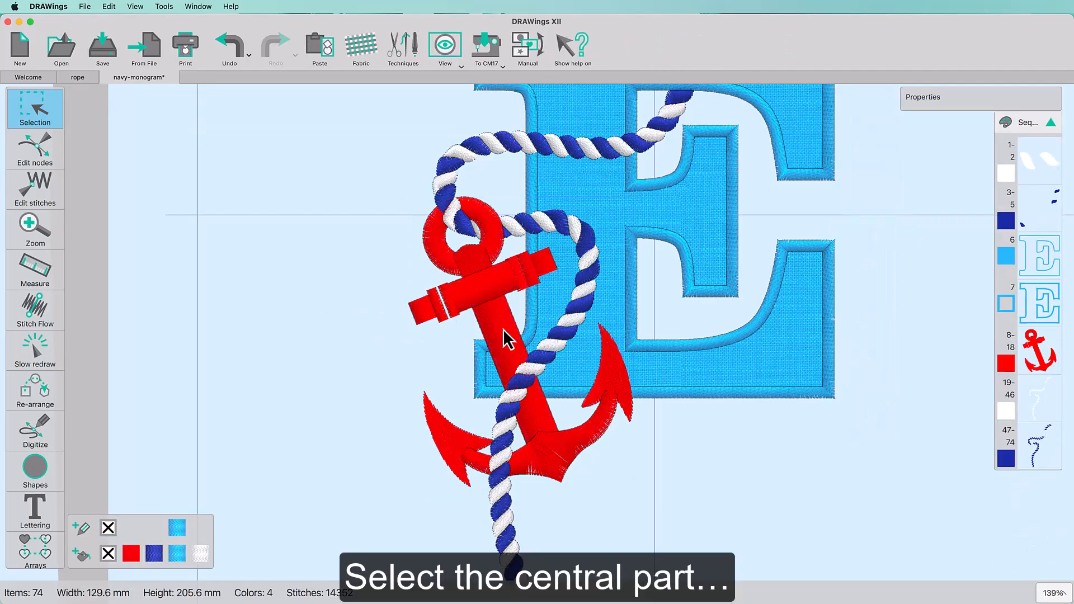
Set Remove overlaps to Always for the central shank of the red anchor.
{"action": "left_click", "coordinate": [504, 331]}
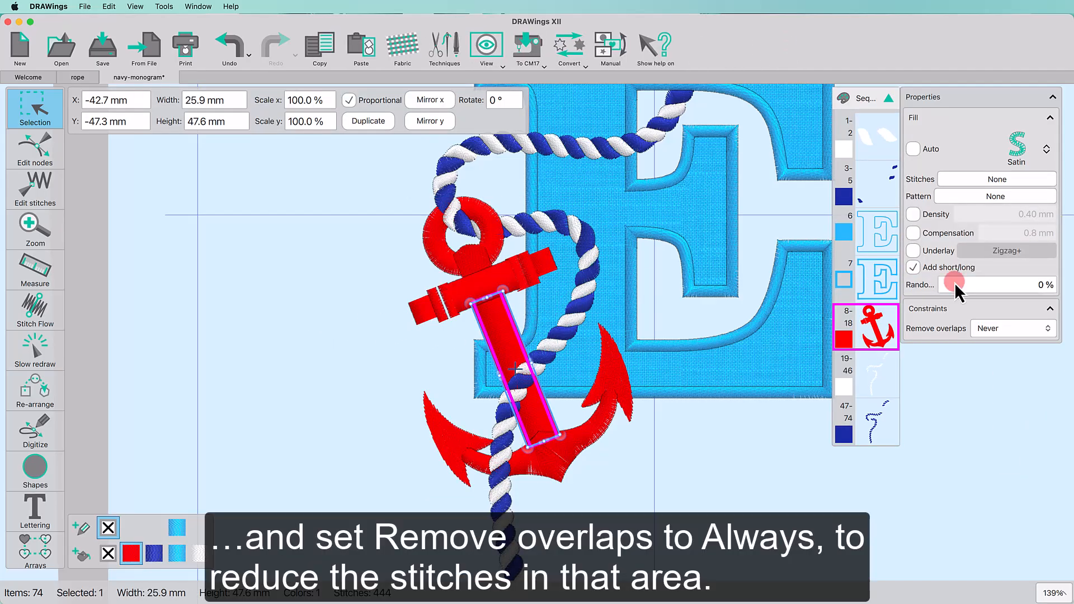
{"action": "left_click", "coordinate": [984, 333]}
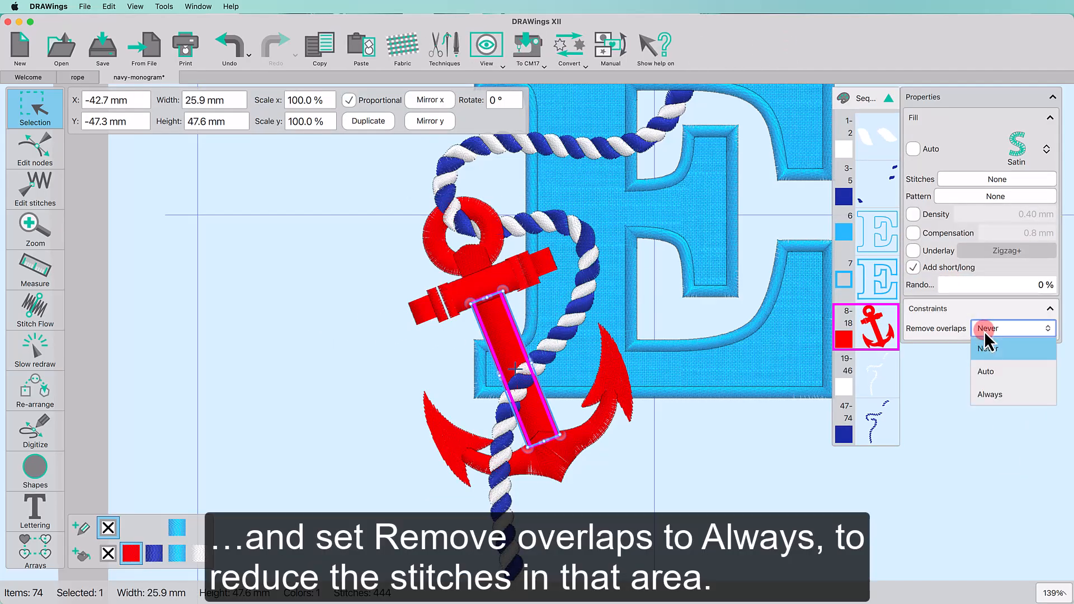
{"action": "left_click", "coordinate": [1001, 395]}
{"action": "left_click", "coordinate": [754, 475]}
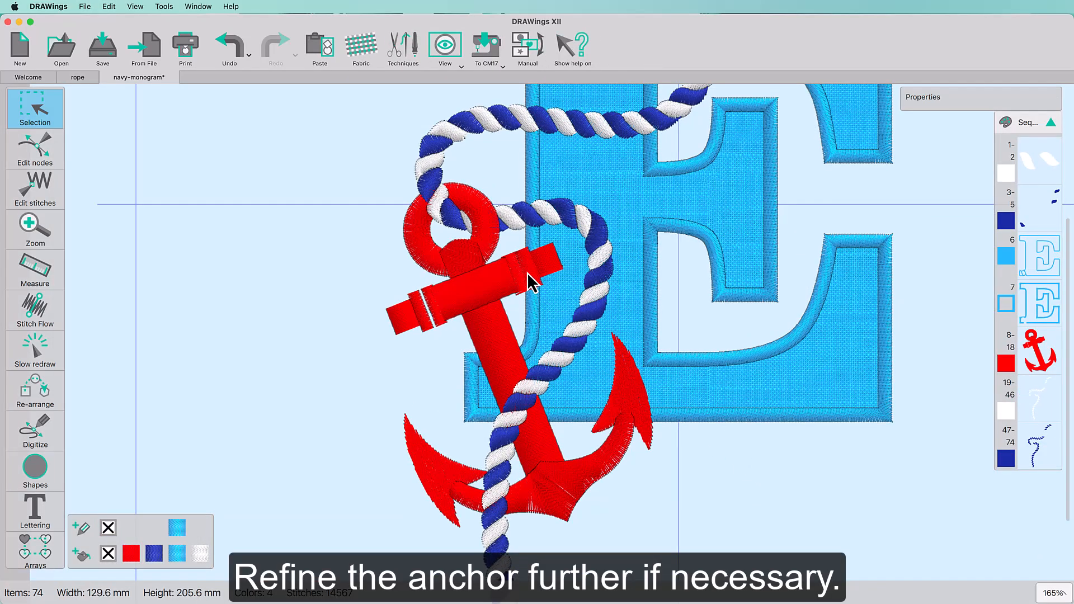
Break apart the band on the anchor crossbar's end nearest the letter.
{"action": "scroll", "coordinate": [530, 282], "scroll_direction": "up", "scroll_amount": 5}
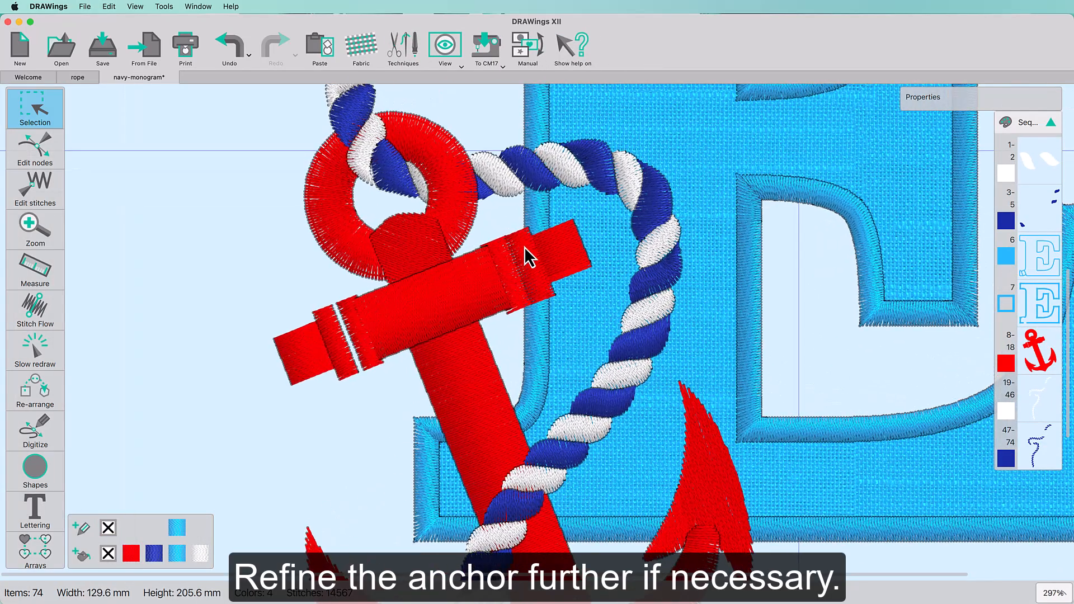
{"action": "left_click", "coordinate": [529, 261]}
{"action": "right_click", "coordinate": [538, 262]}
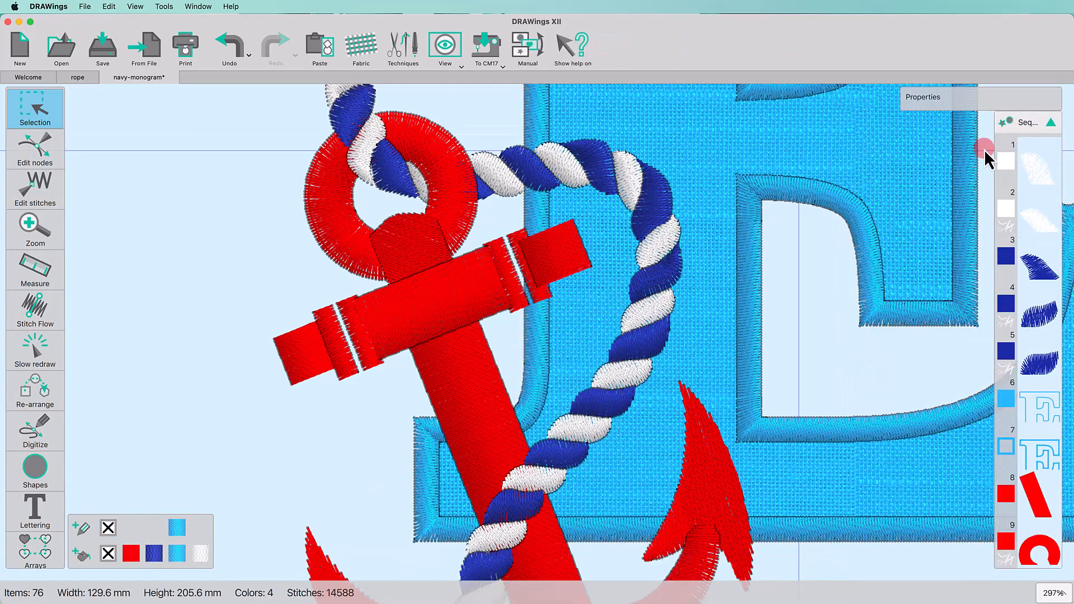
Move the narrow band strips of the anchor crossbar after the anchor crown in the embroidery sequence.
{"action": "left_click_drag", "start_coordinate": [985, 150], "coordinate": [976, 150]}
{"action": "left_click", "coordinate": [518, 306]}
{"action": "left_click", "coordinate": [540, 295], "text": "shift"}
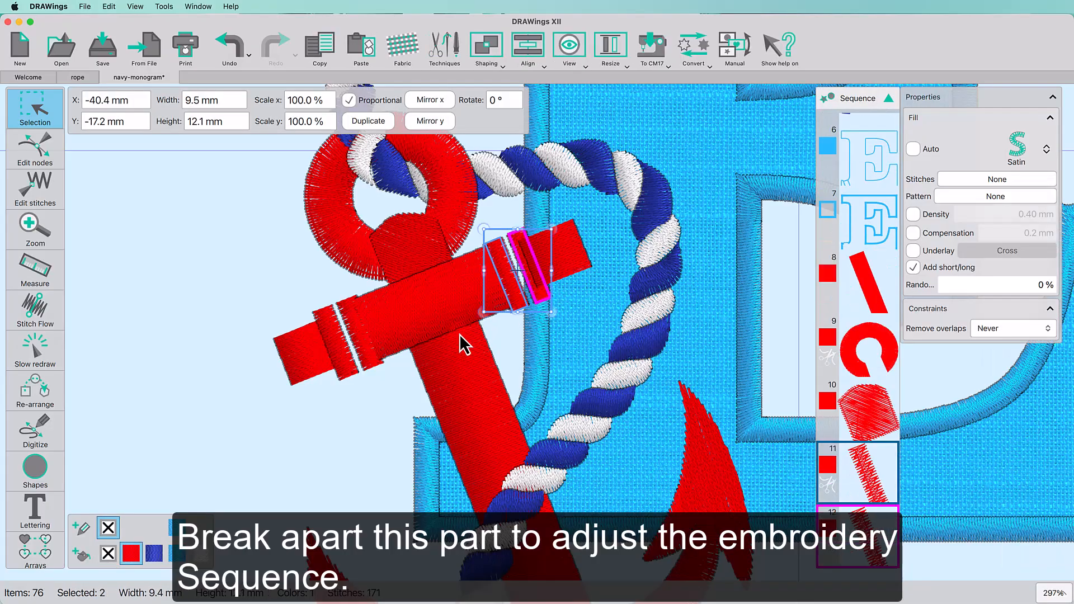
{"action": "left_click", "coordinate": [374, 353], "text": "shift"}
{"action": "left_click_drag", "start_coordinate": [862, 174], "coordinate": [847, 507]}
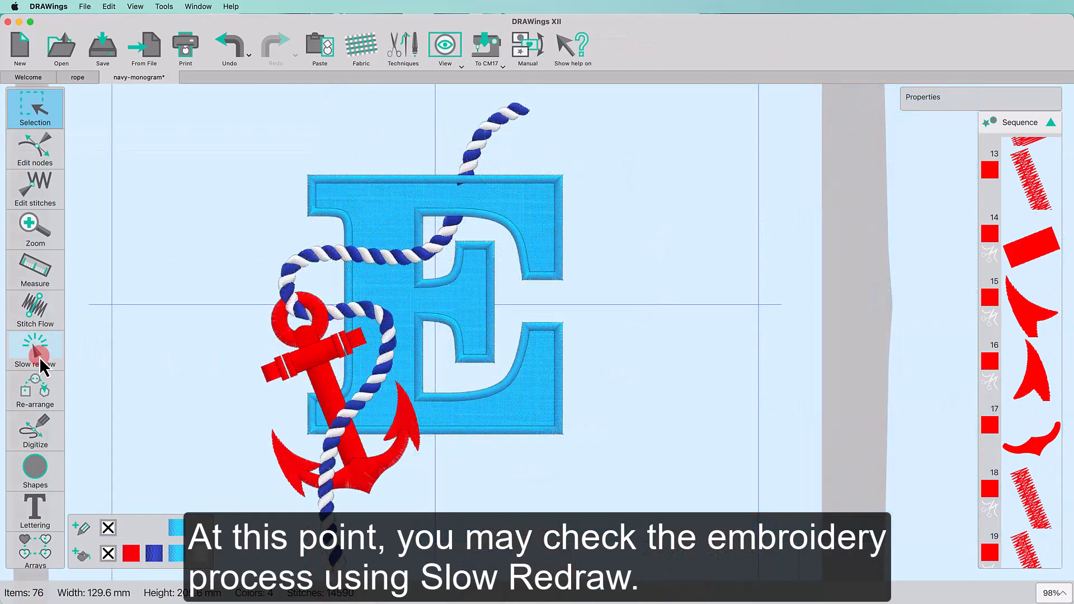
Play through the design's stitching order with Slow redraw to check the embroidery process.
{"action": "left_click", "coordinate": [36, 358]}
{"action": "mouse_move", "coordinate": [21, 518]}
{"action": "left_mouse_down"}
{"action": "mouse_move", "coordinate": [125, 516]}
{"action": "mouse_move", "coordinate": [320, 456]}
{"action": "mouse_move", "coordinate": [406, 488]}
{"action": "mouse_move", "coordinate": [508, 454]}
{"action": "mouse_move", "coordinate": [564, 513]}
{"action": "mouse_move", "coordinate": [1063, 518]}
{"action": "left_mouse_up"}
{"action": "left_click", "coordinate": [34, 112]}
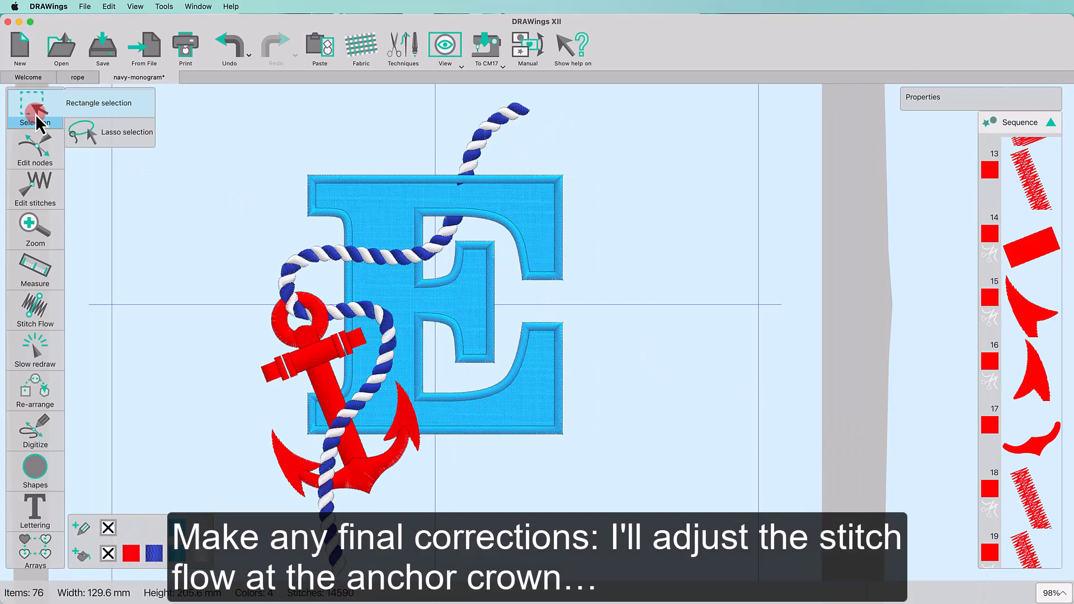
Adjust the stitch flow directions of the curved crown at the anchor's base.
{"action": "left_click", "coordinate": [52, 311]}
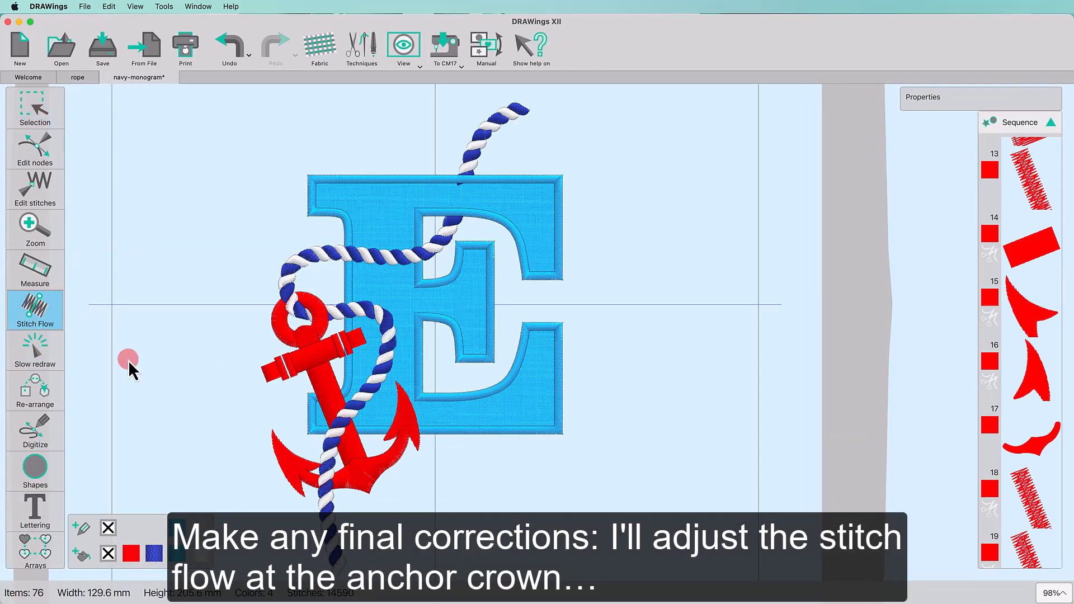
{"action": "left_click", "coordinate": [358, 468]}
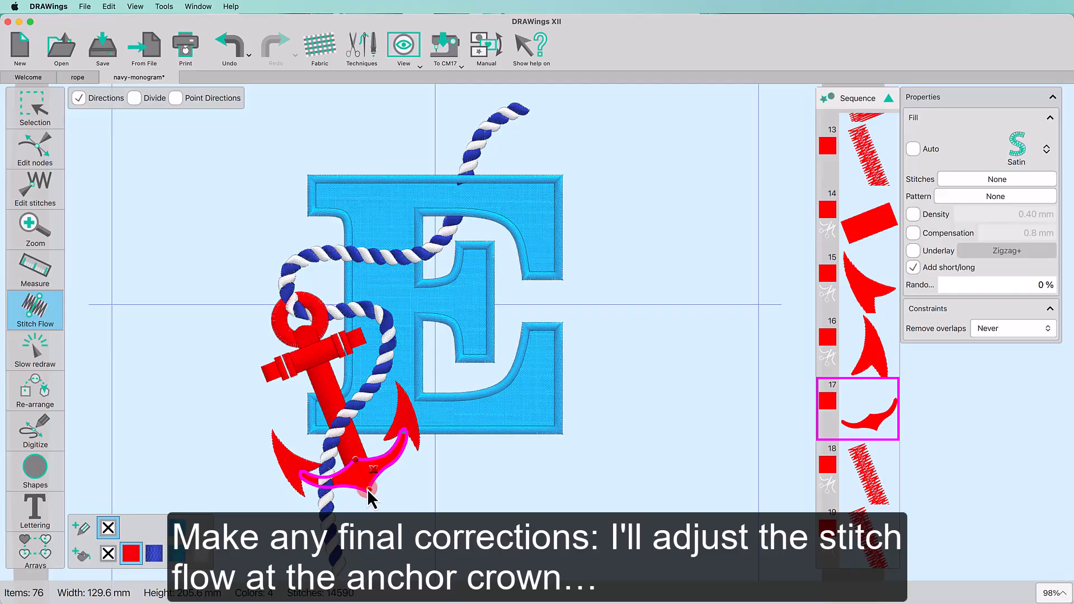
{"action": "left_click", "coordinate": [450, 486]}
Set Remove overlaps to Always for the anchor ring.
{"action": "left_click", "coordinate": [270, 332]}
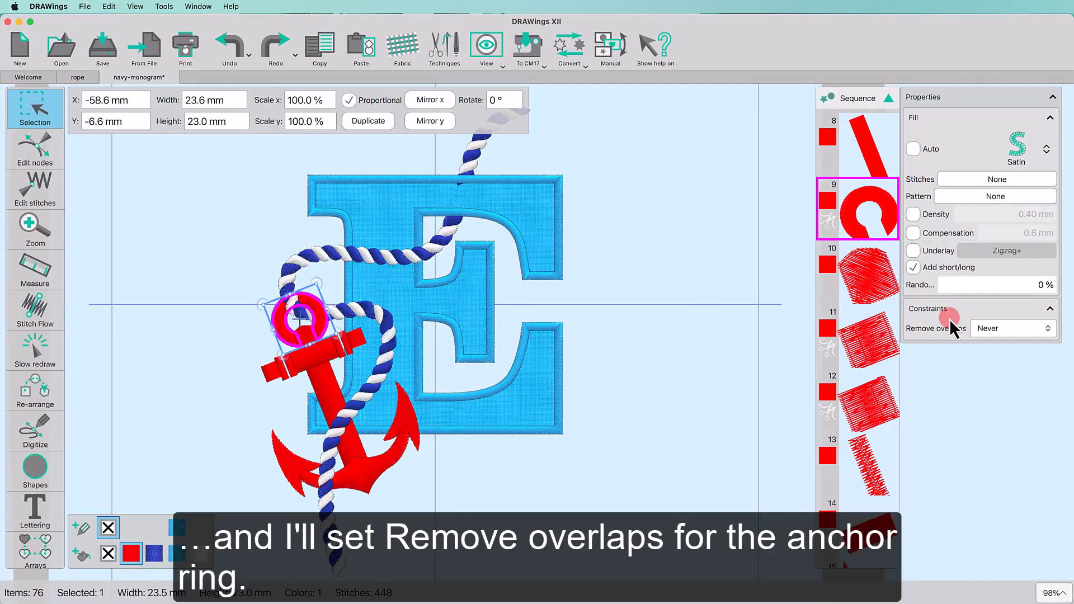
{"action": "left_click", "coordinate": [993, 328]}
{"action": "left_click", "coordinate": [1005, 393]}
{"action": "left_click", "coordinate": [703, 439]}
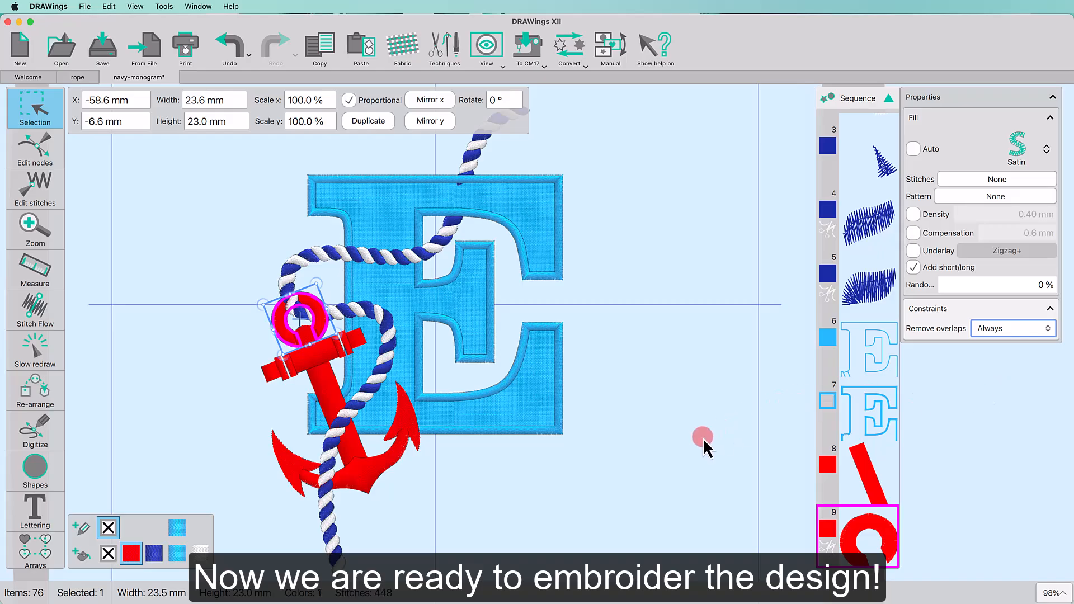